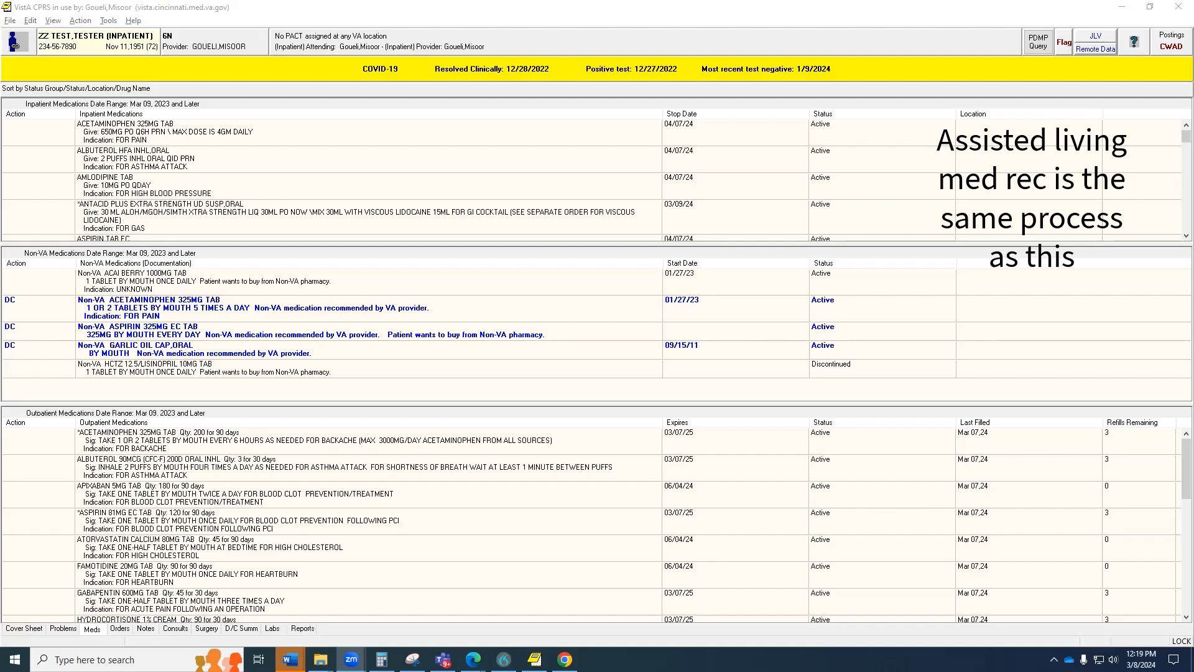
# Open the Notes tab to read the Pharmacy Admission Medication Reconciliation Note.
pyautogui.click(145, 629)
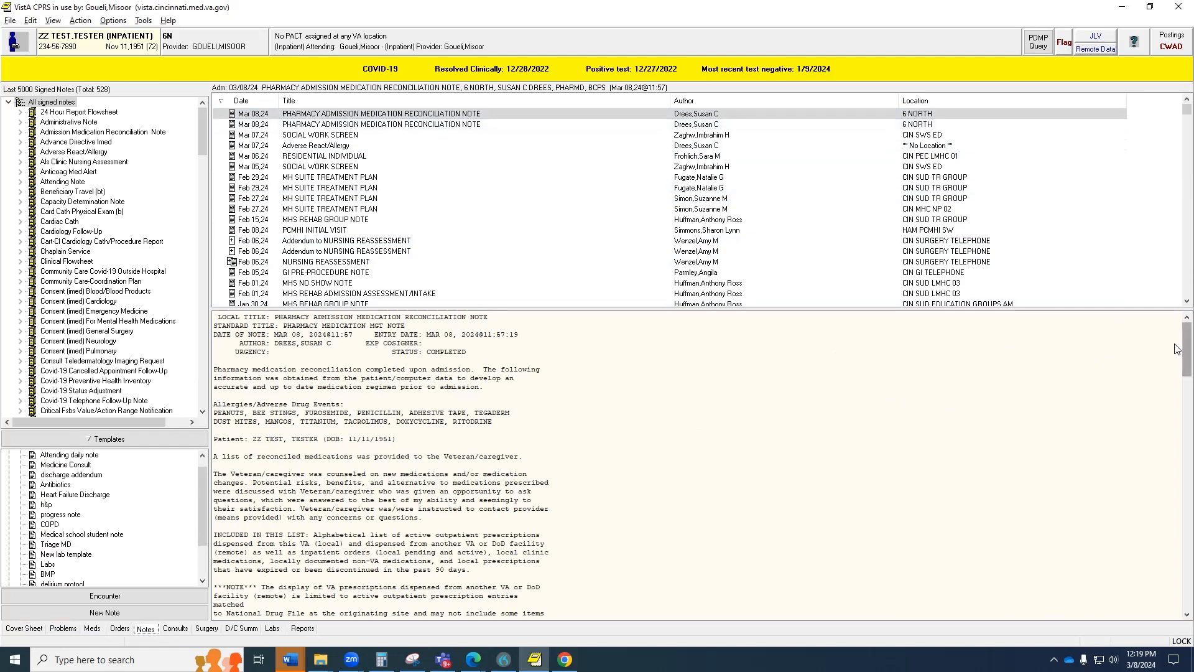
# Read through the note's Med Reconciliation section, then switch to the Meds tab.
pyautogui.click(1177, 401)
pyautogui.scroll(-9, 1177, 401)
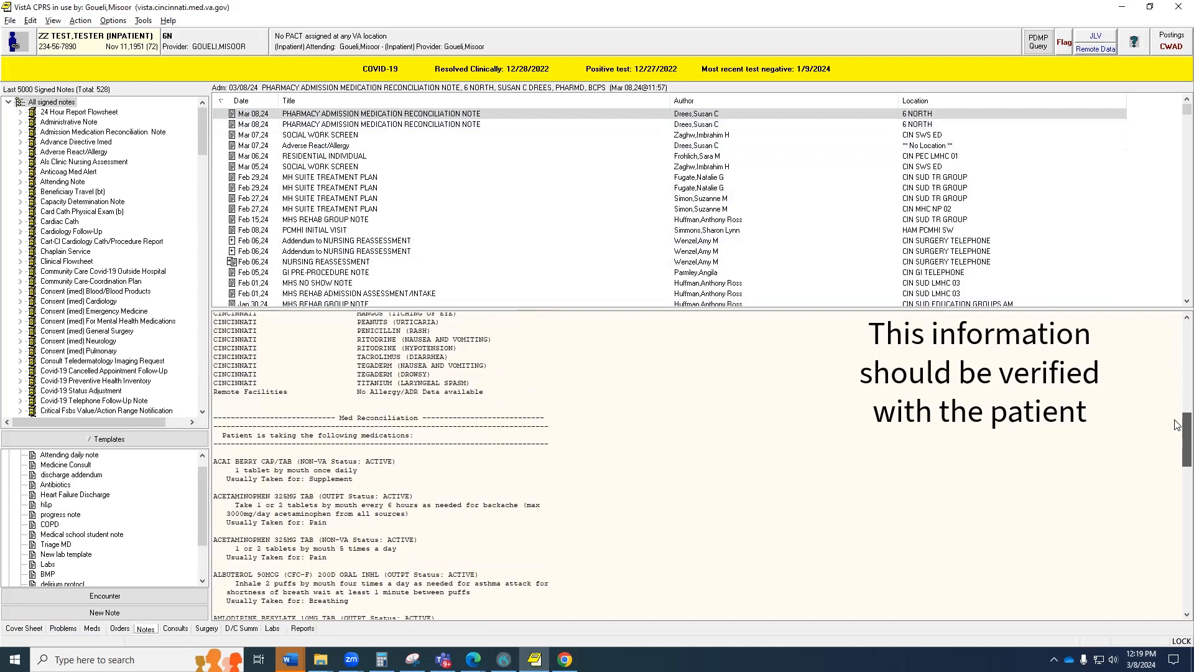
pyautogui.scroll(-4, 1175, 422)
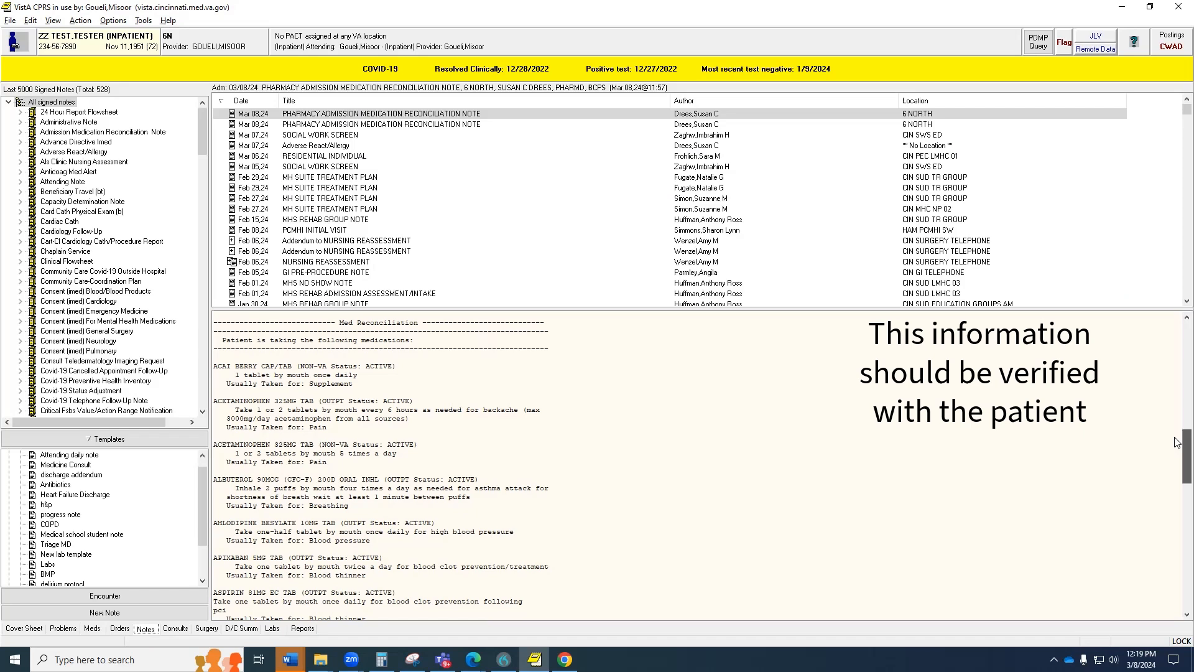
pyautogui.scroll(-2, 1057, 460)
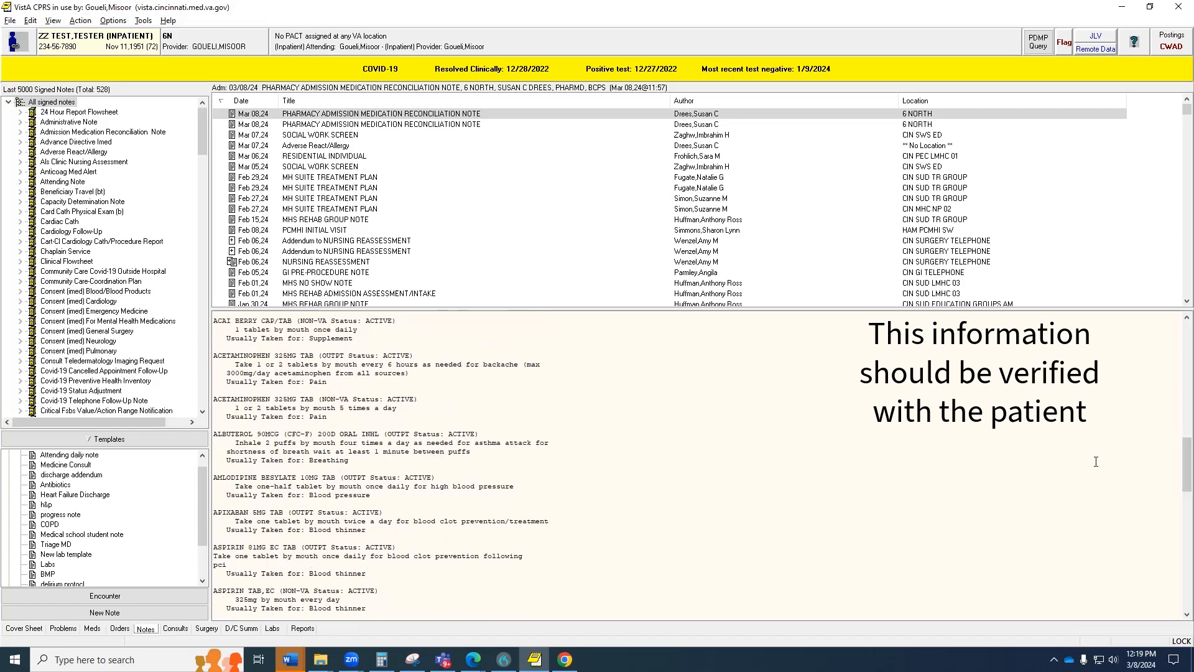
pyautogui.scroll(-1, 1078, 469)
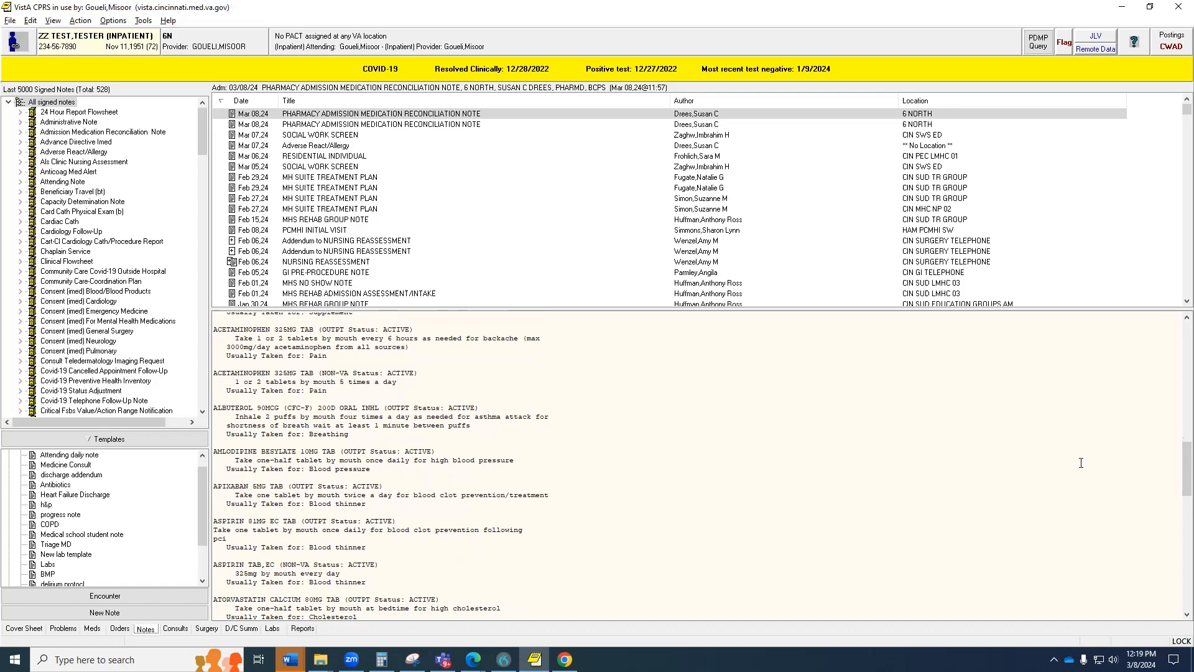
pyautogui.scroll(-2, 501, 451)
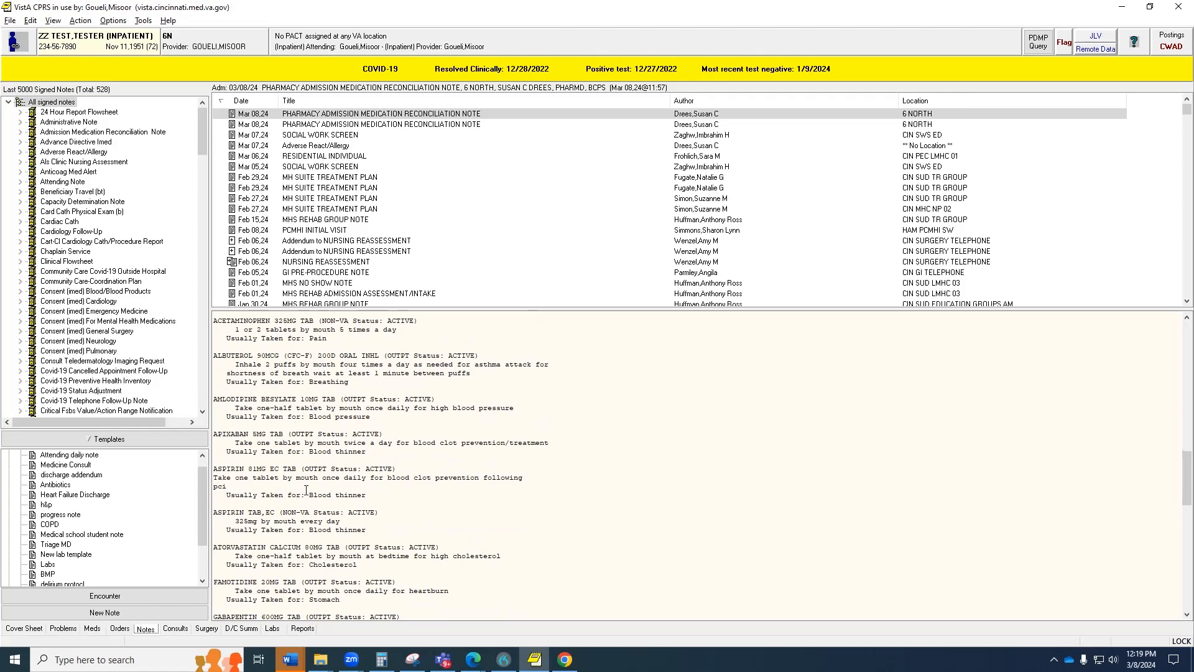
pyautogui.scroll(-1, 1177, 529)
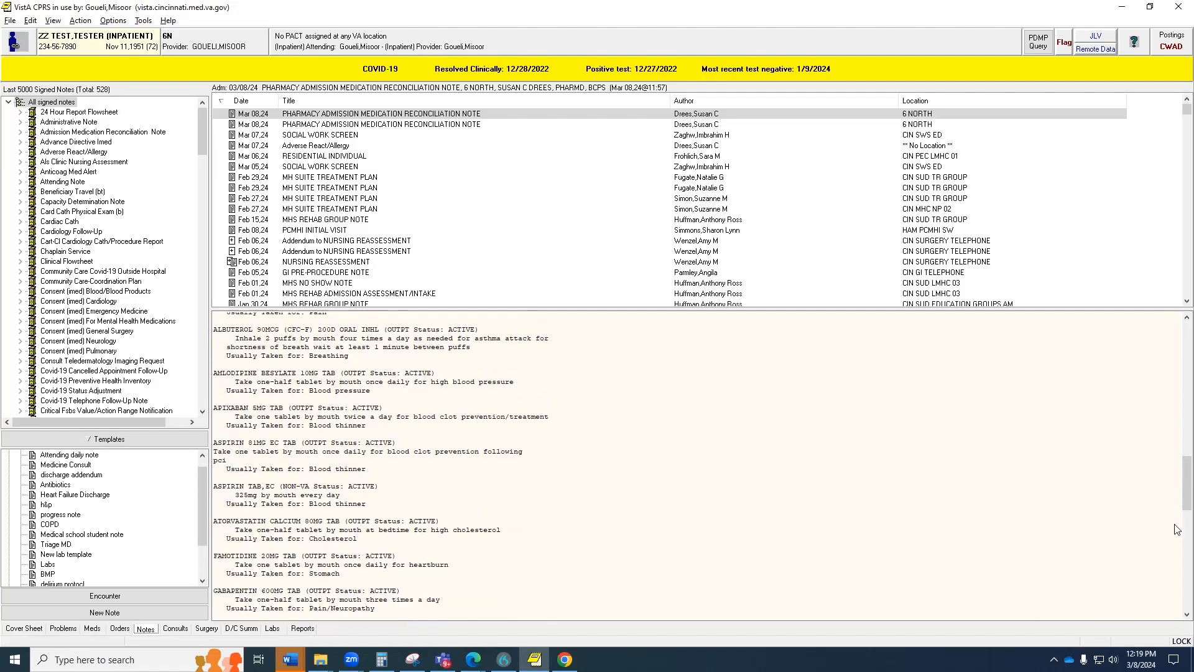
pyautogui.scroll(-13, 1179, 479)
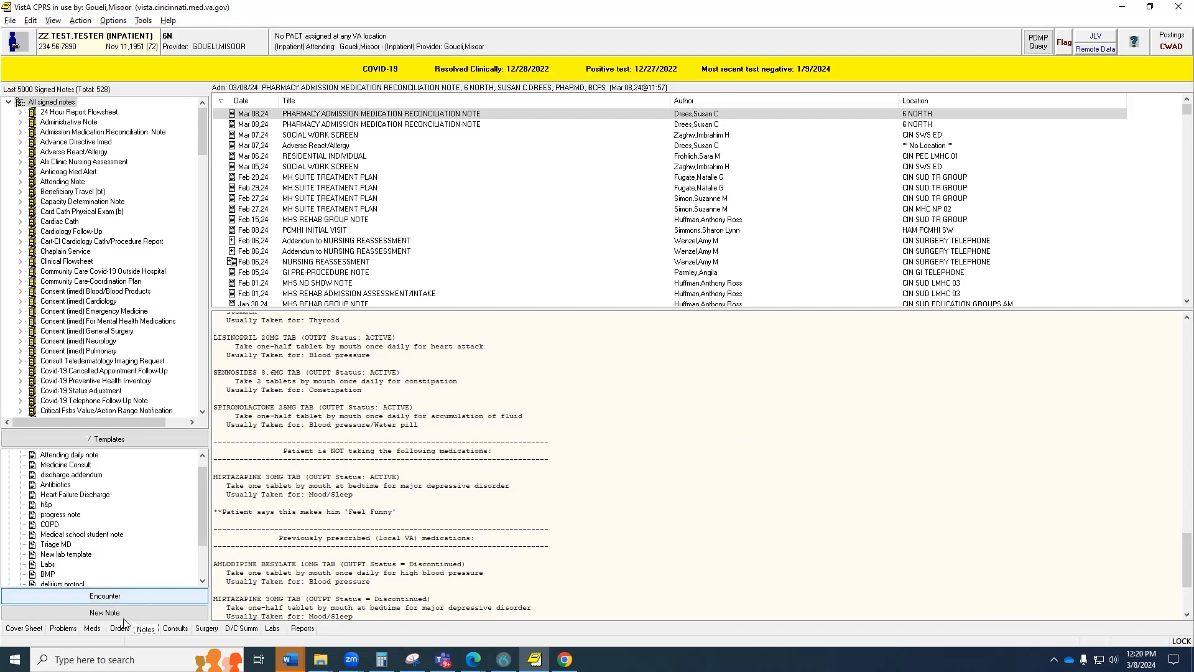
pyautogui.click(91, 629)
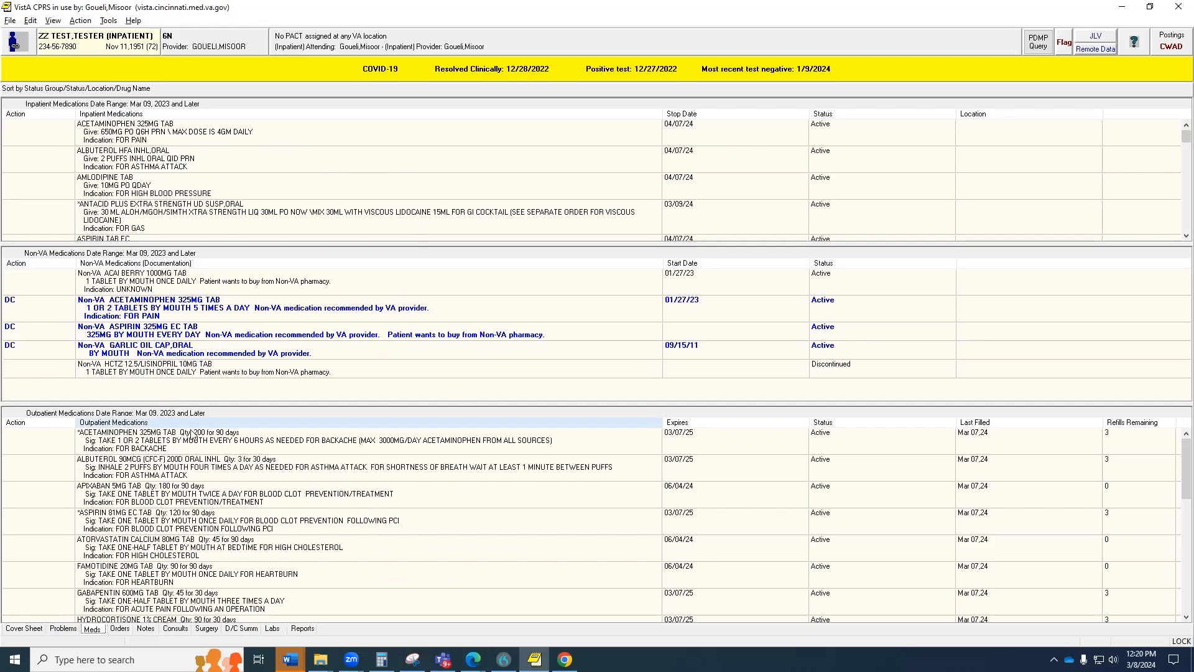
# Look over the medication orders, including acetaminophen, apixaban, amlodipine and hydralazine.
pyautogui.rightClick(188, 303)
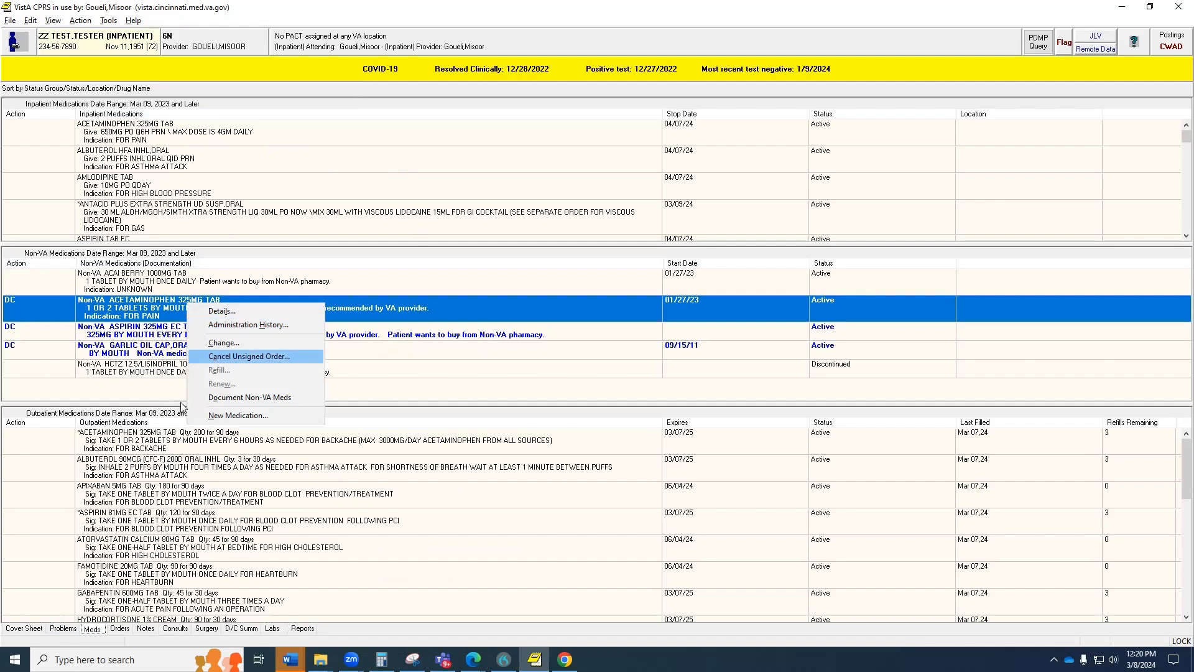
pyautogui.click(175, 494)
pyautogui.scroll(-3, 174, 495)
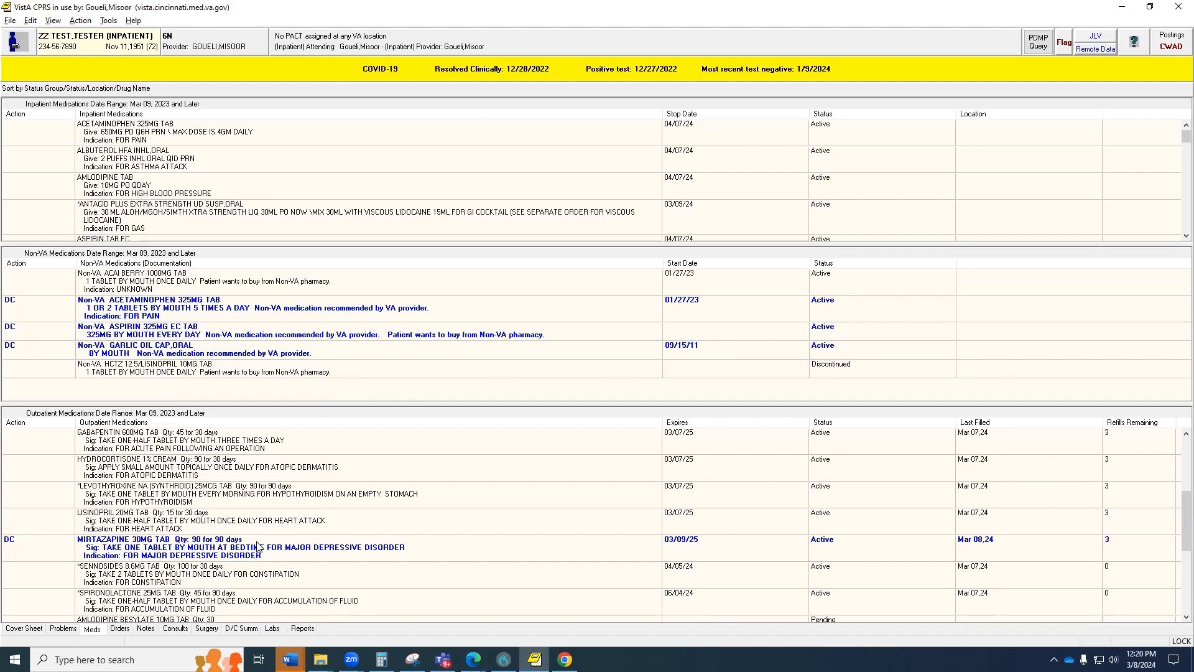
pyautogui.scroll(3, 258, 547)
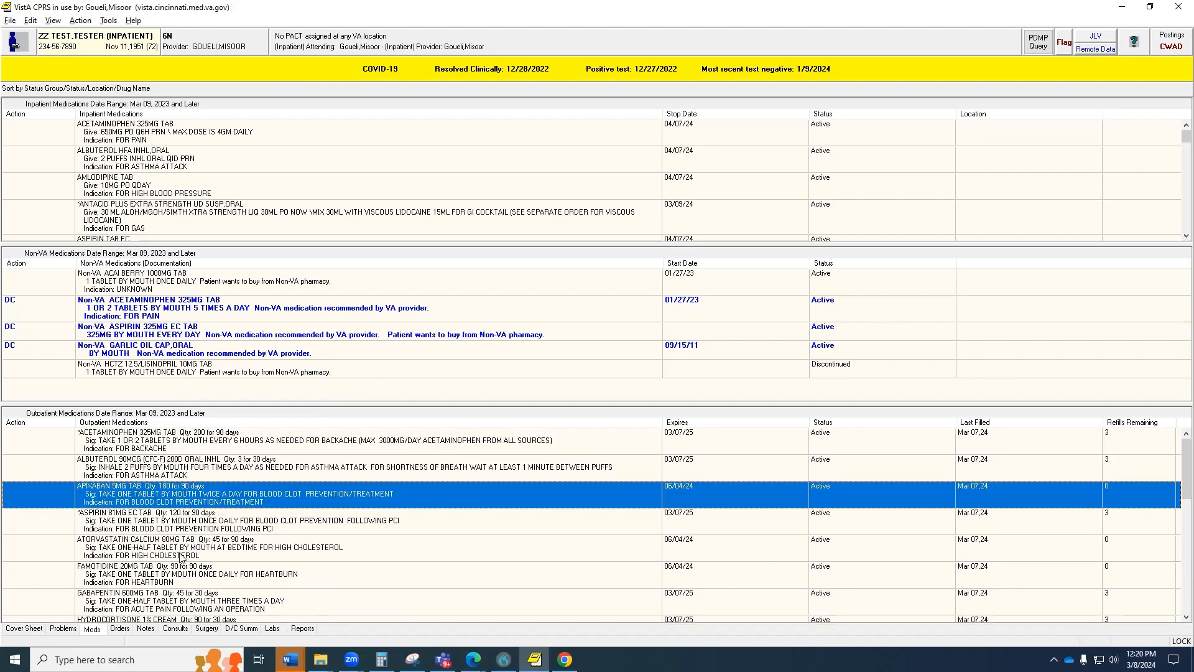
pyautogui.scroll(-3, 187, 550)
pyautogui.scroll(3, 165, 534)
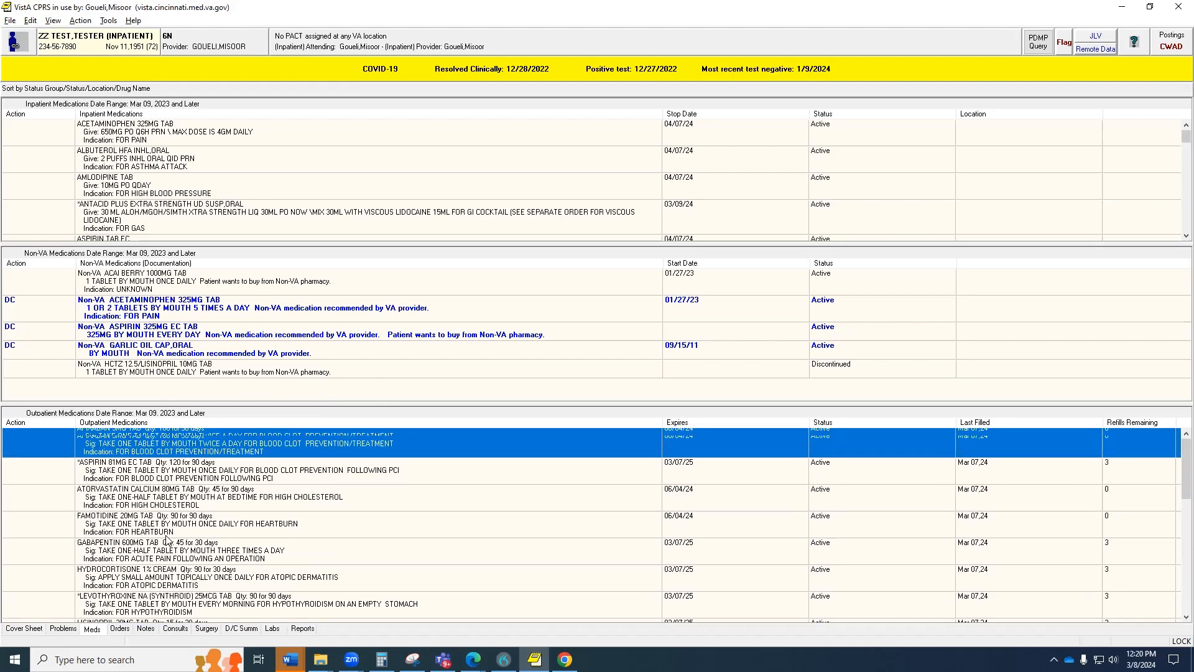
pyautogui.scroll(-10, 230, 536)
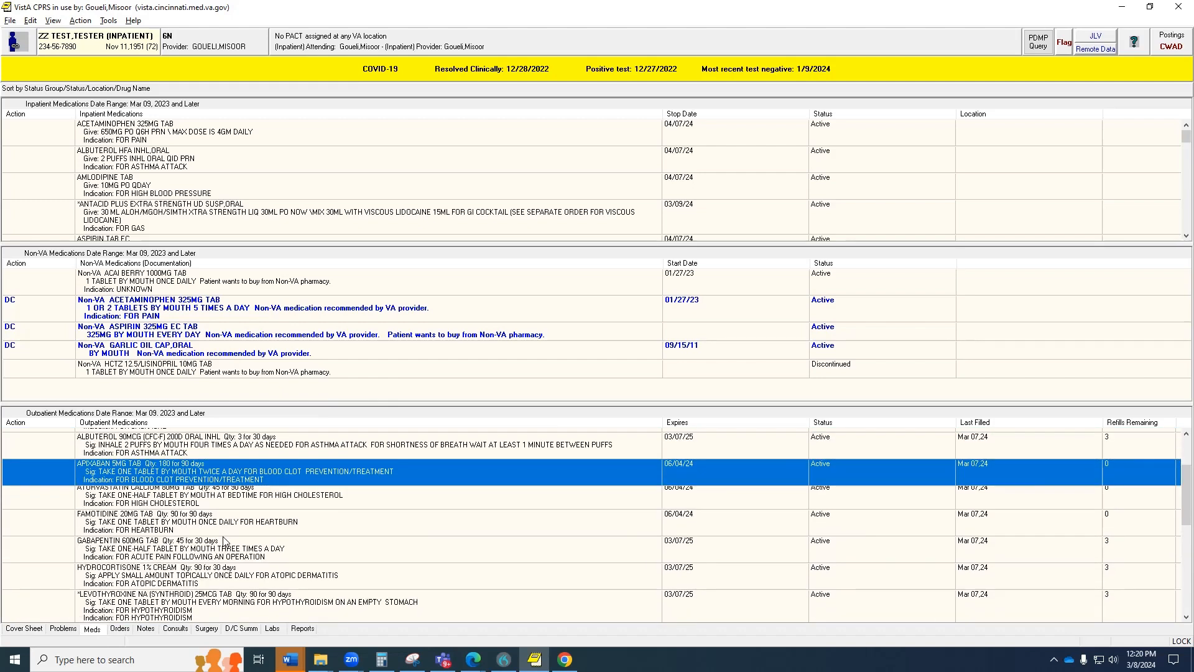
pyautogui.click(201, 549)
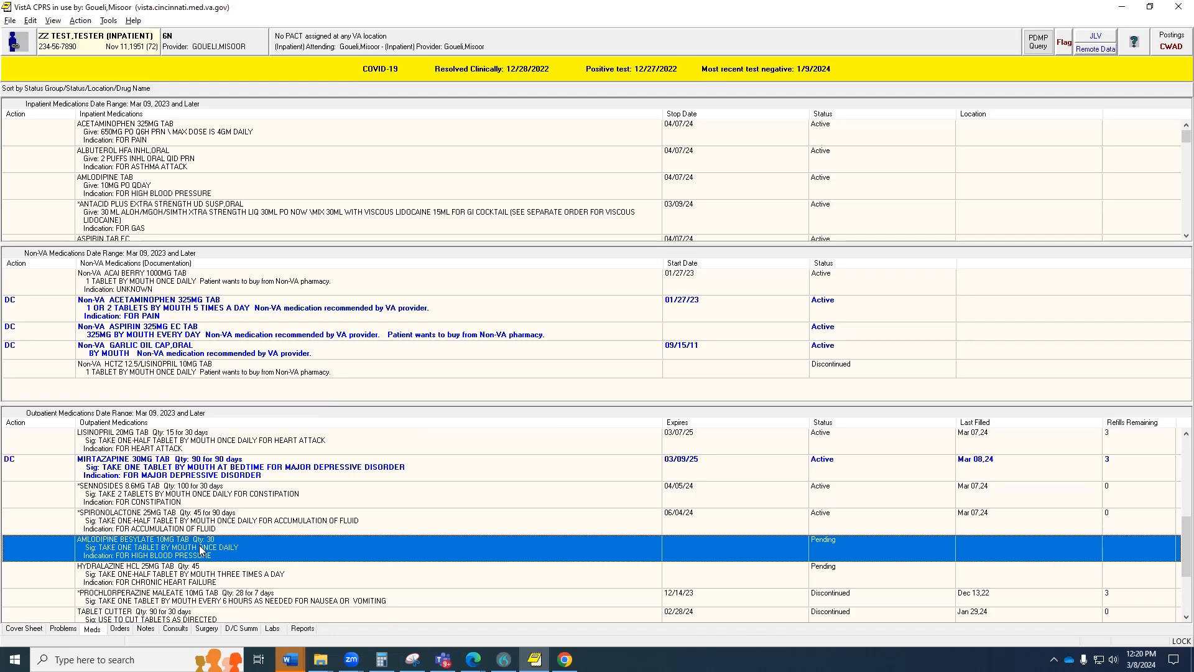
pyautogui.click(167, 578)
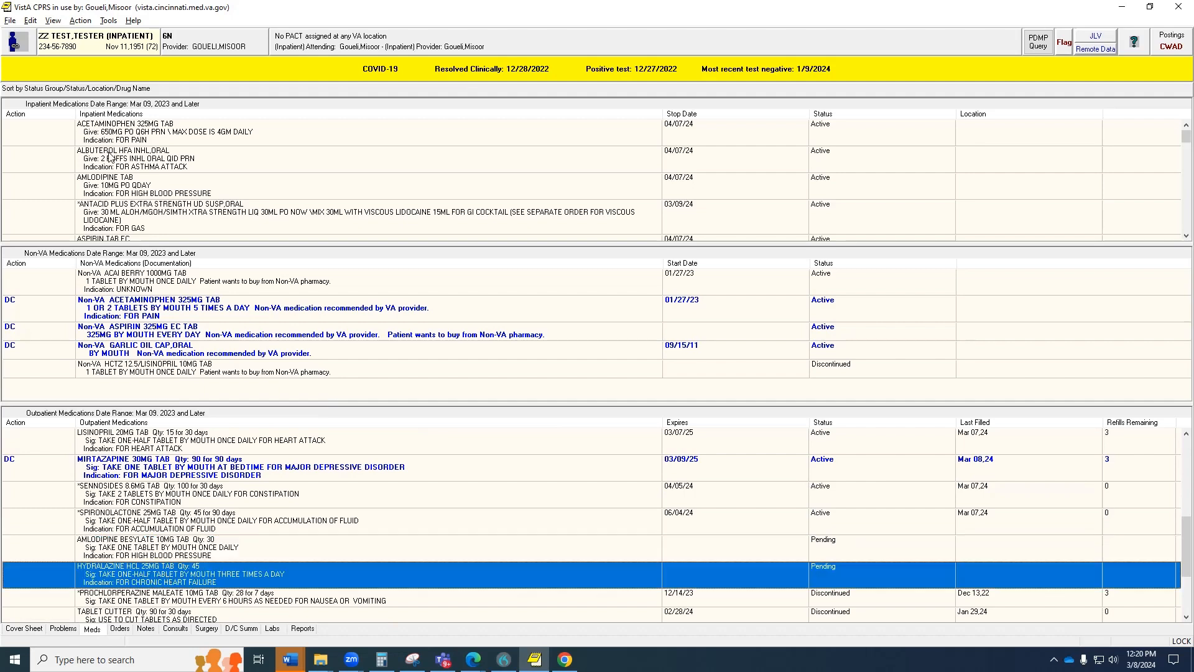
pyautogui.scroll(-1, 109, 161)
pyautogui.scroll(-3, 109, 161)
# Start a change to the pending amlodipine besylate 10MG order and acknowledge the order checks.
pyautogui.rightClick(157, 551)
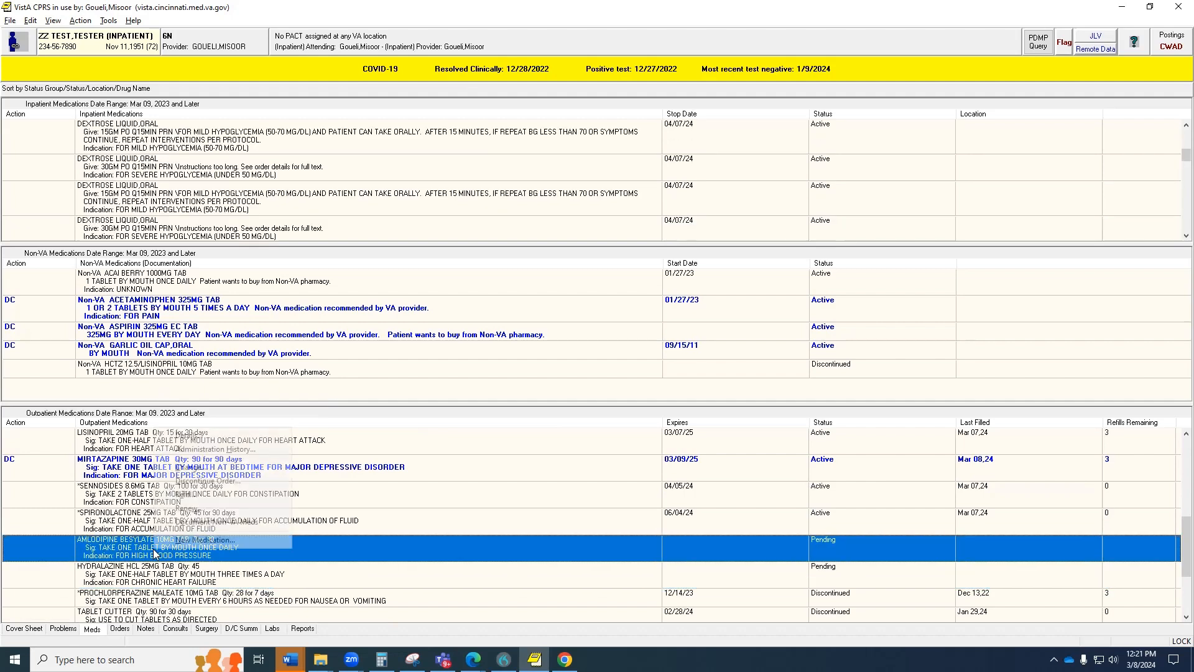
pyautogui.click(199, 468)
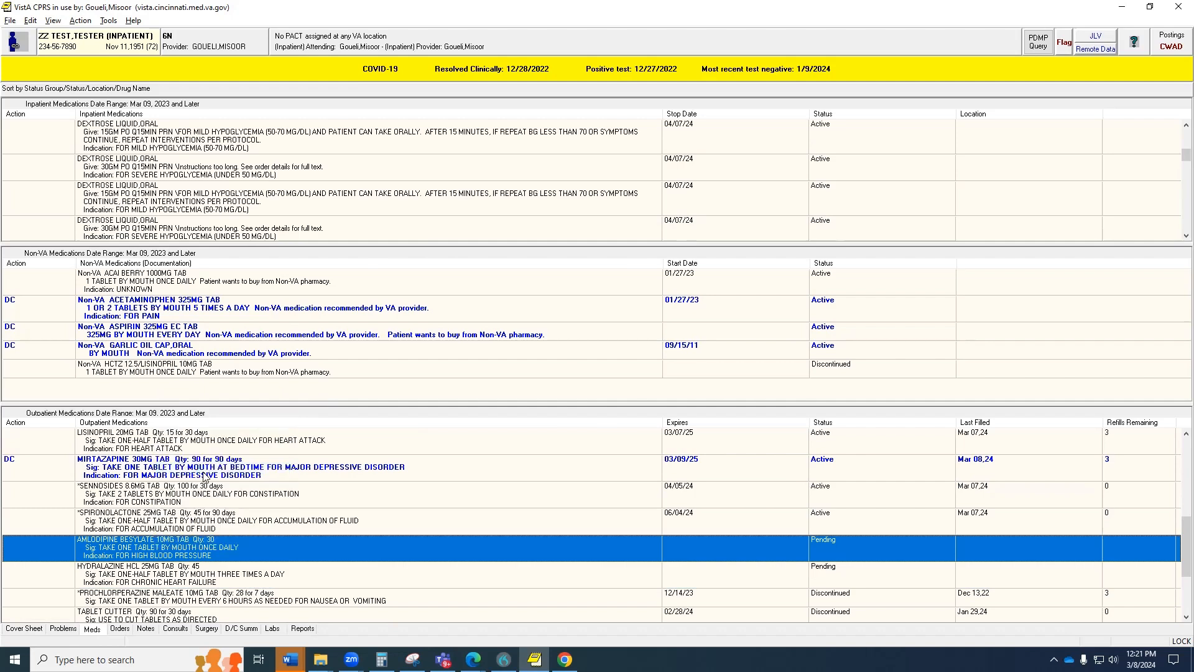
pyautogui.click(585, 347)
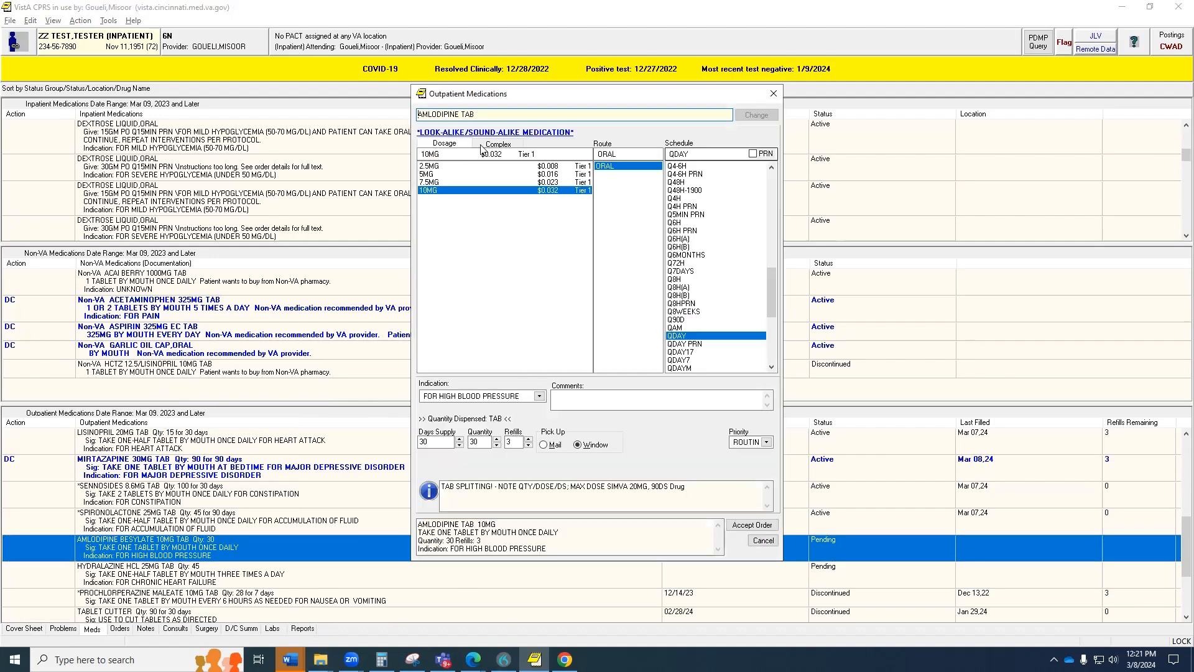
# Keep the amlodipine strength at 10MG and accept the changed order.
pyautogui.click(459, 174)
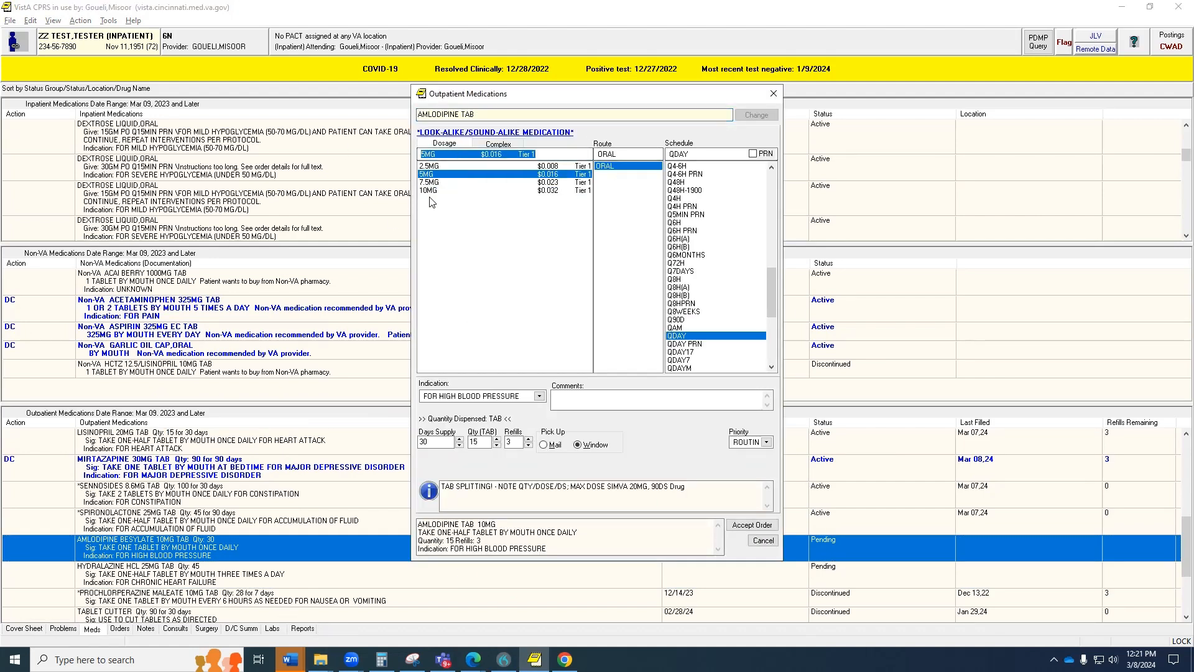
pyautogui.click(435, 192)
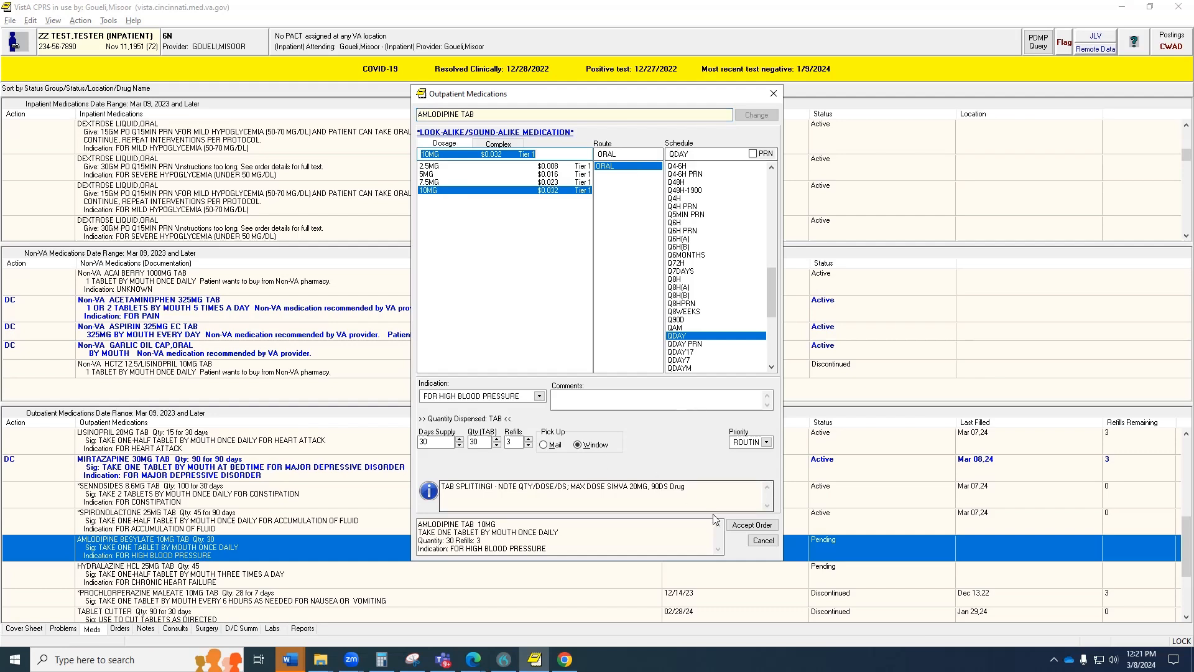
pyautogui.click(753, 524)
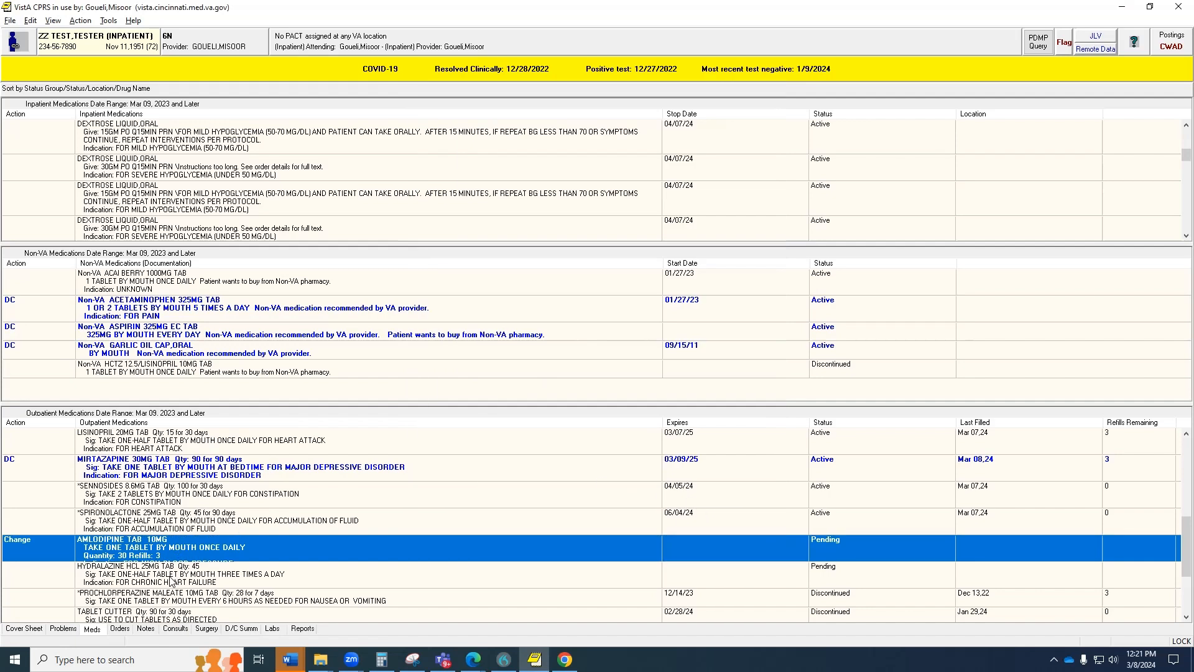
# Select the inpatient hydralazine order in the inpatient medications list.
pyautogui.click(180, 214)
pyautogui.scroll(-4, 179, 215)
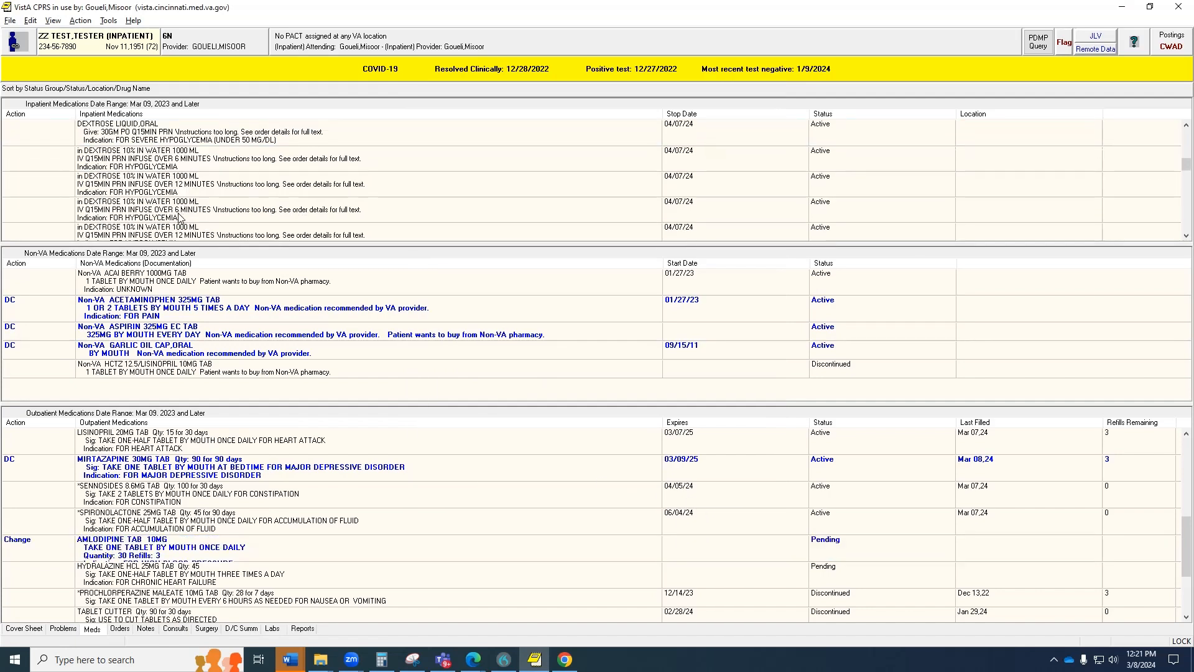
pyautogui.scroll(-3, 179, 216)
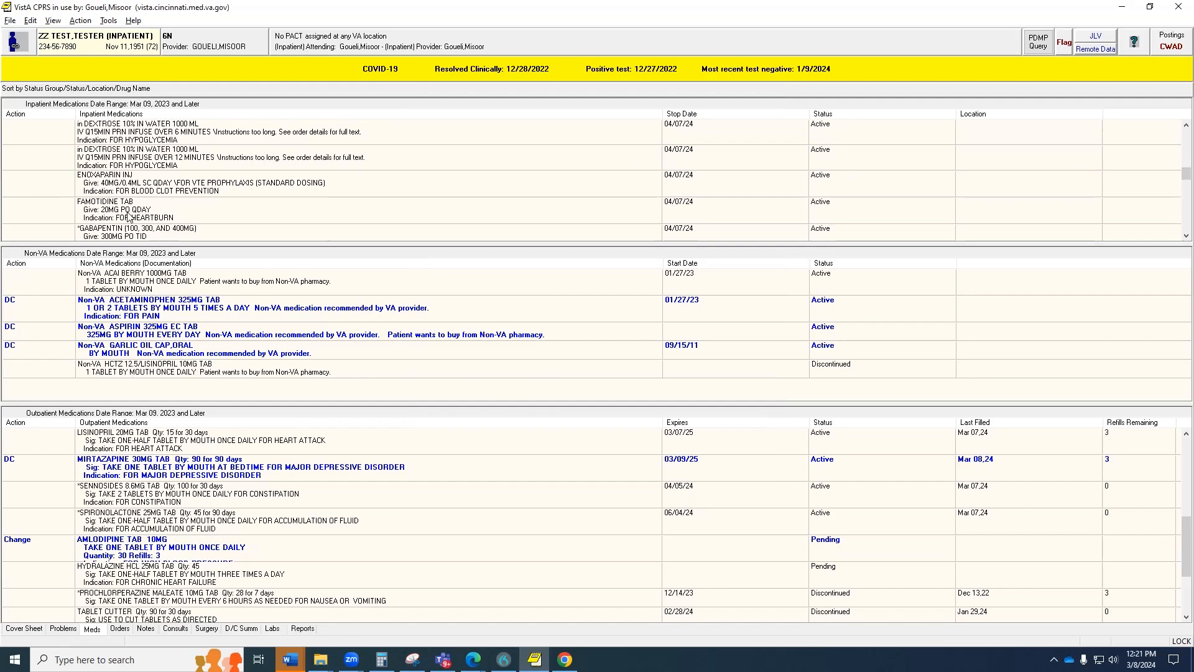
pyautogui.scroll(-3, 128, 214)
pyautogui.click(136, 189)
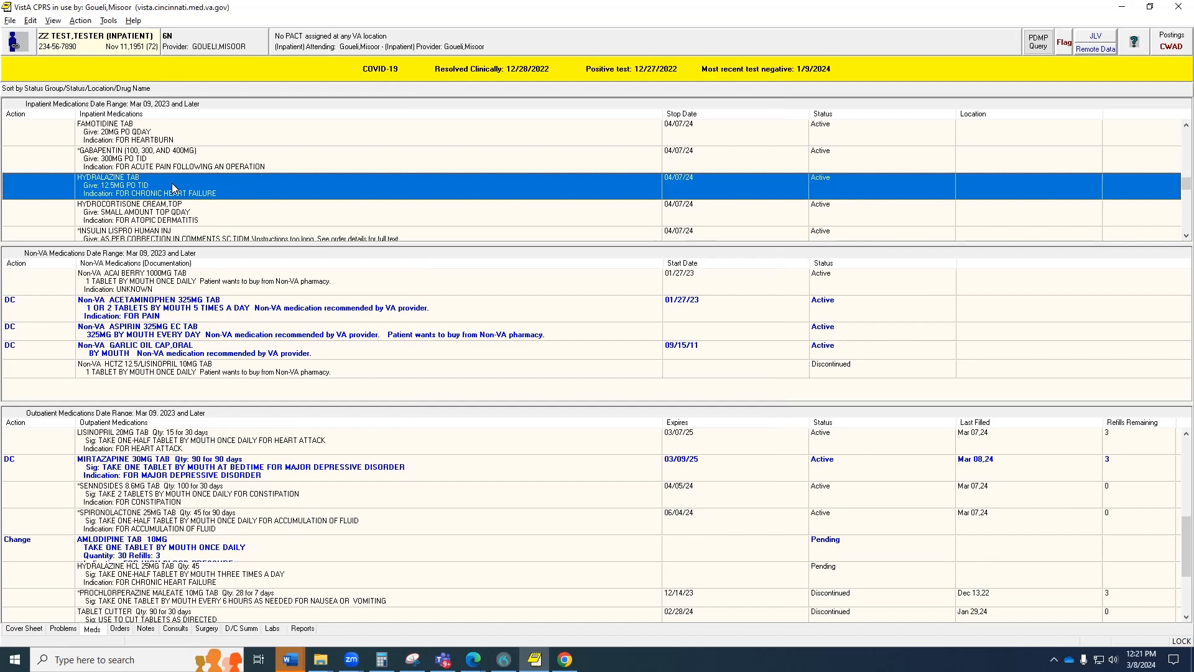
# Transfer the inpatient hydralazine order to an outpatient order.
pyautogui.click(81, 20)
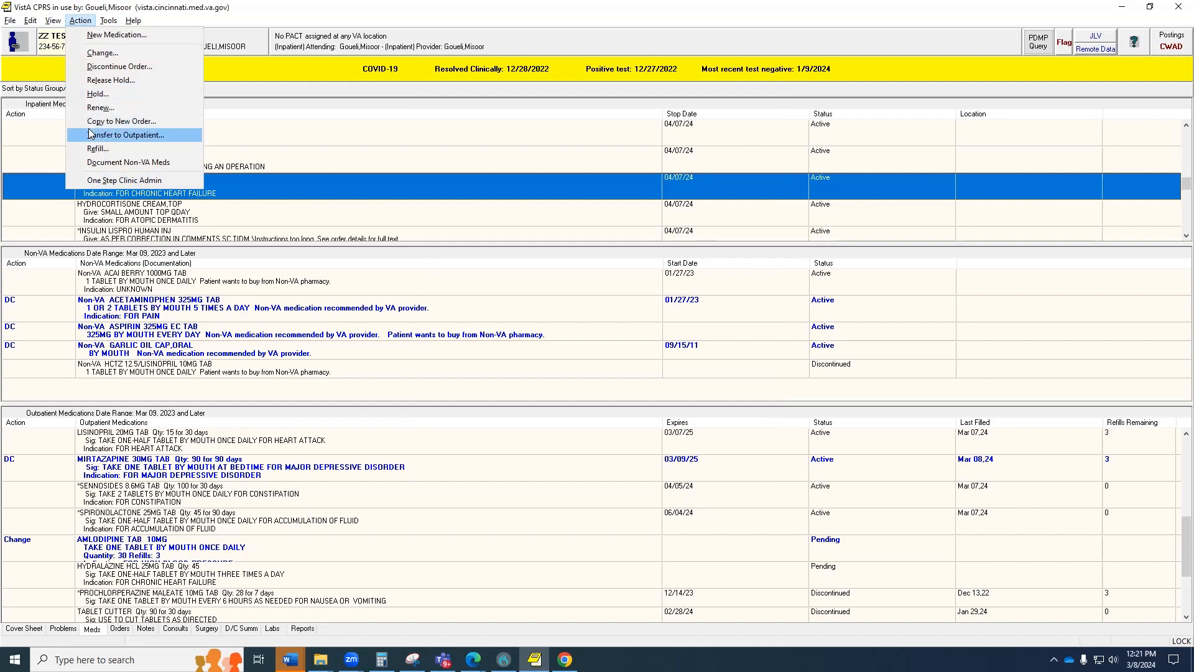
pyautogui.click(125, 135)
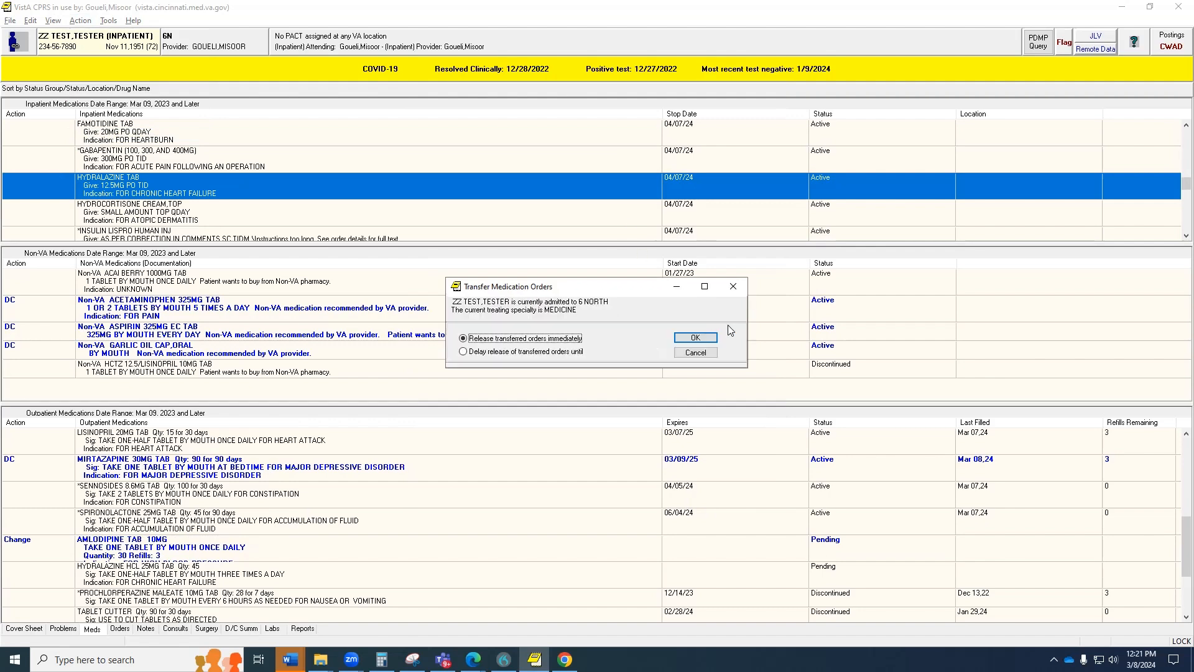
pyautogui.click(695, 337)
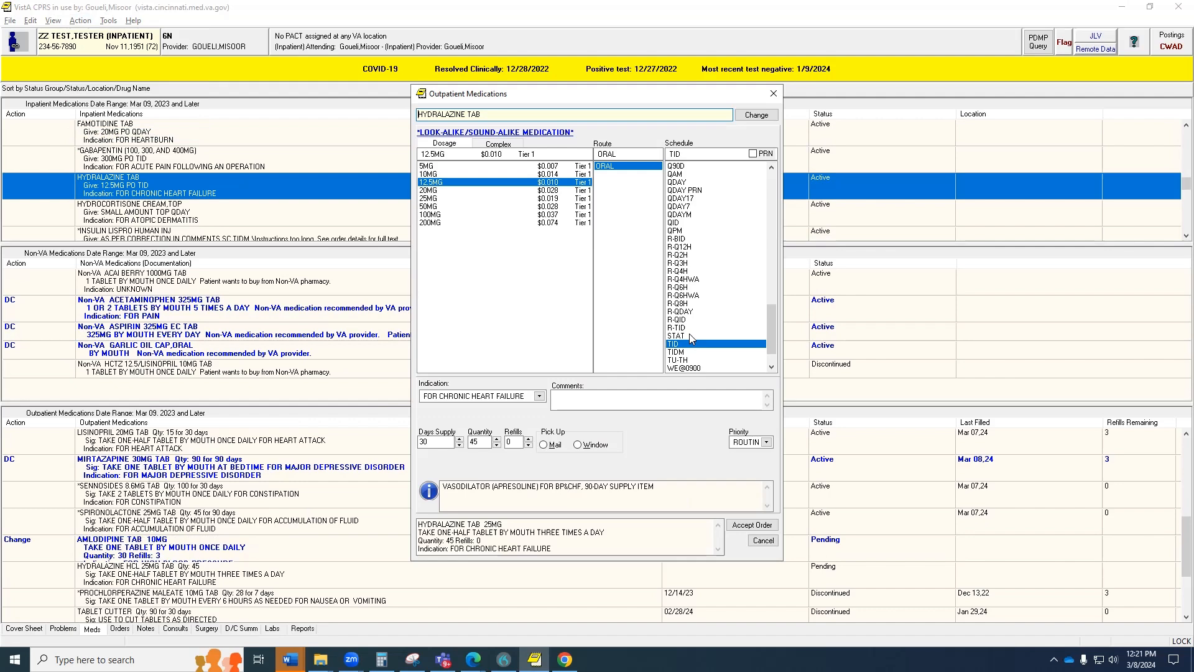
# Set hydralazine for window pick-up and accept it despite the duplicate-therapy warning.
pyautogui.click(582, 445)
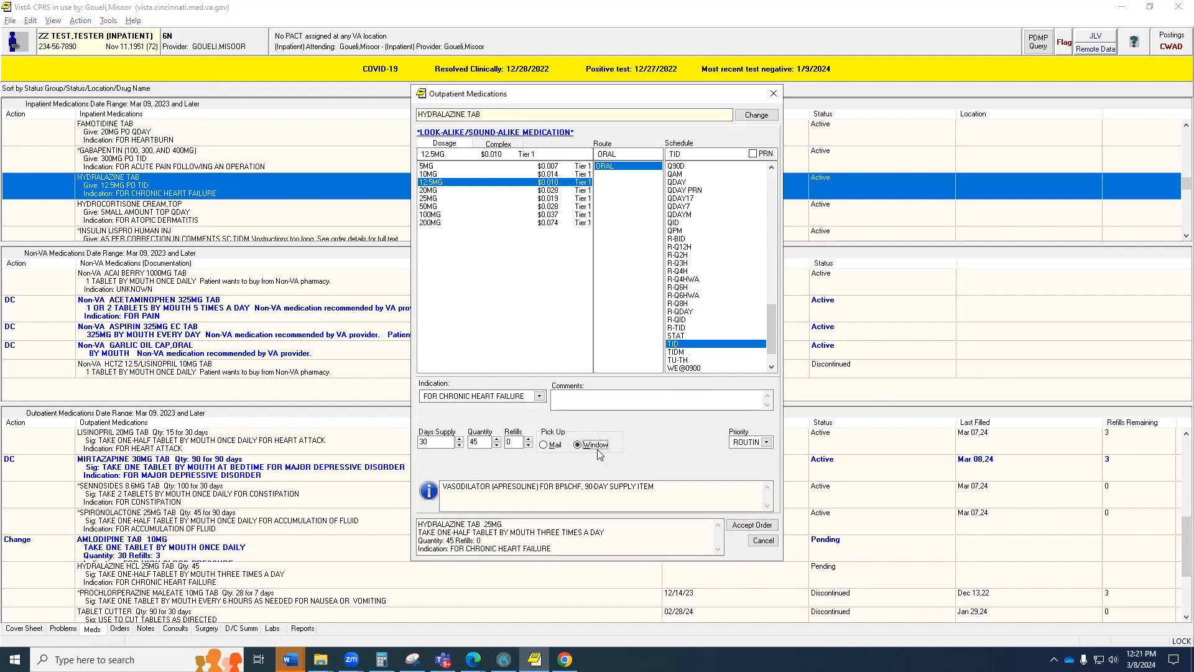
pyautogui.click(753, 525)
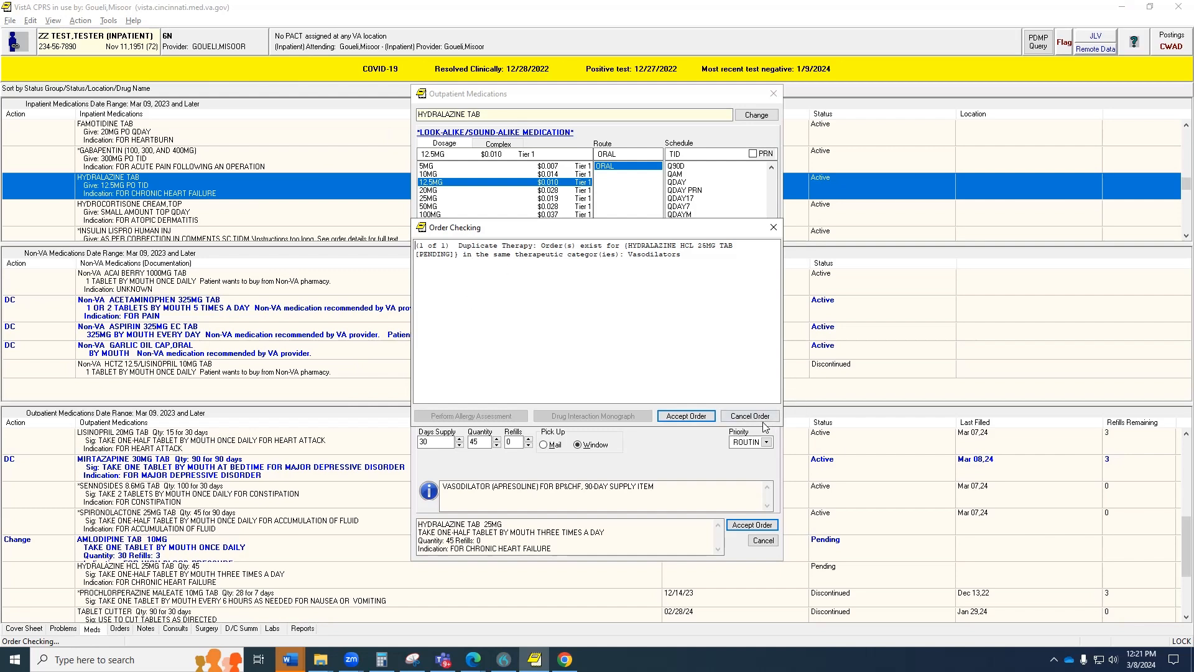
pyautogui.click(690, 416)
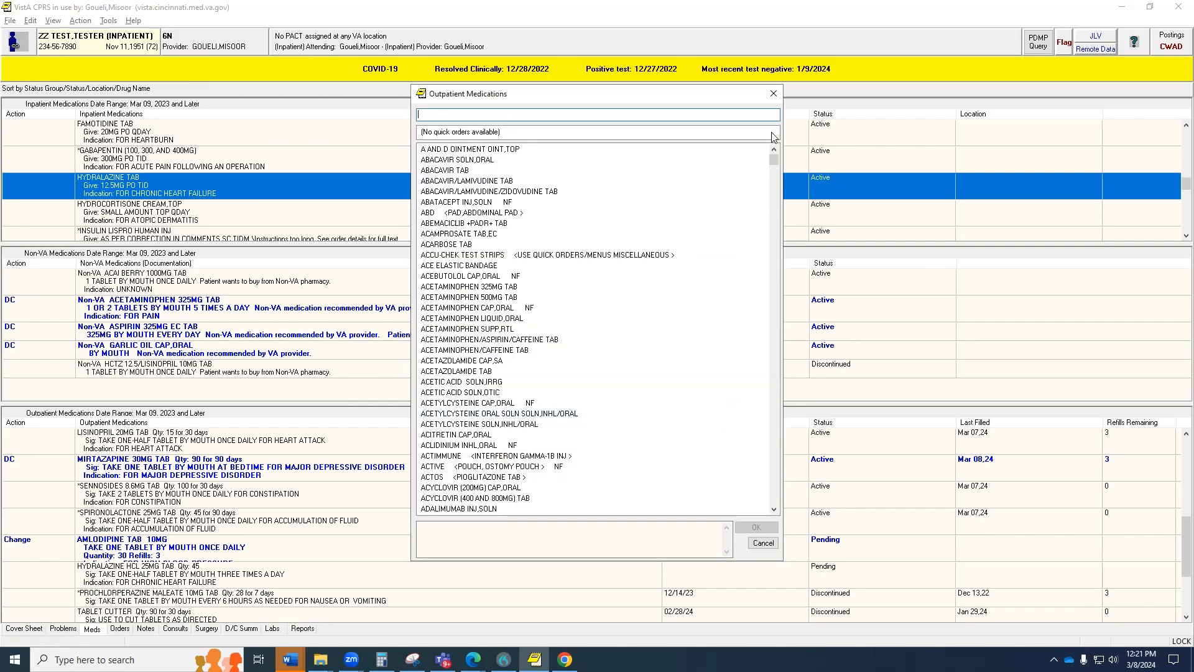
pyautogui.click(773, 93)
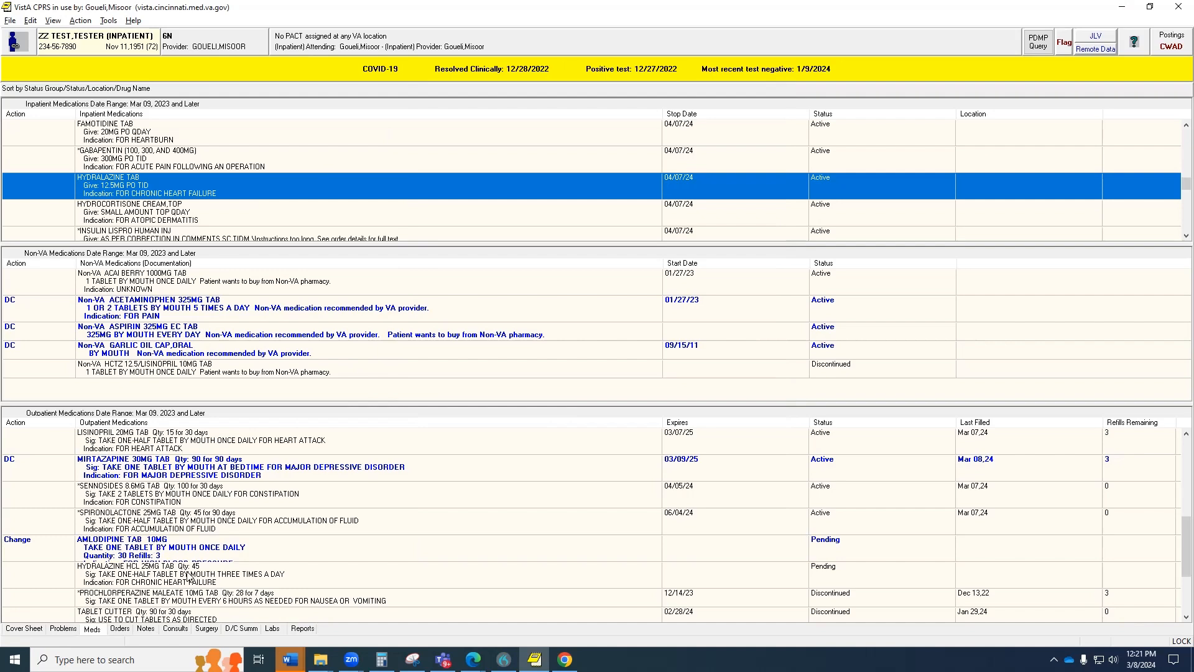
pyautogui.click(10, 20)
# Sign the pending orders, overriding amlodipine duplicate therapy as 'Benefit of Therapy Outweighs Risk'.
pyautogui.click(22, 50)
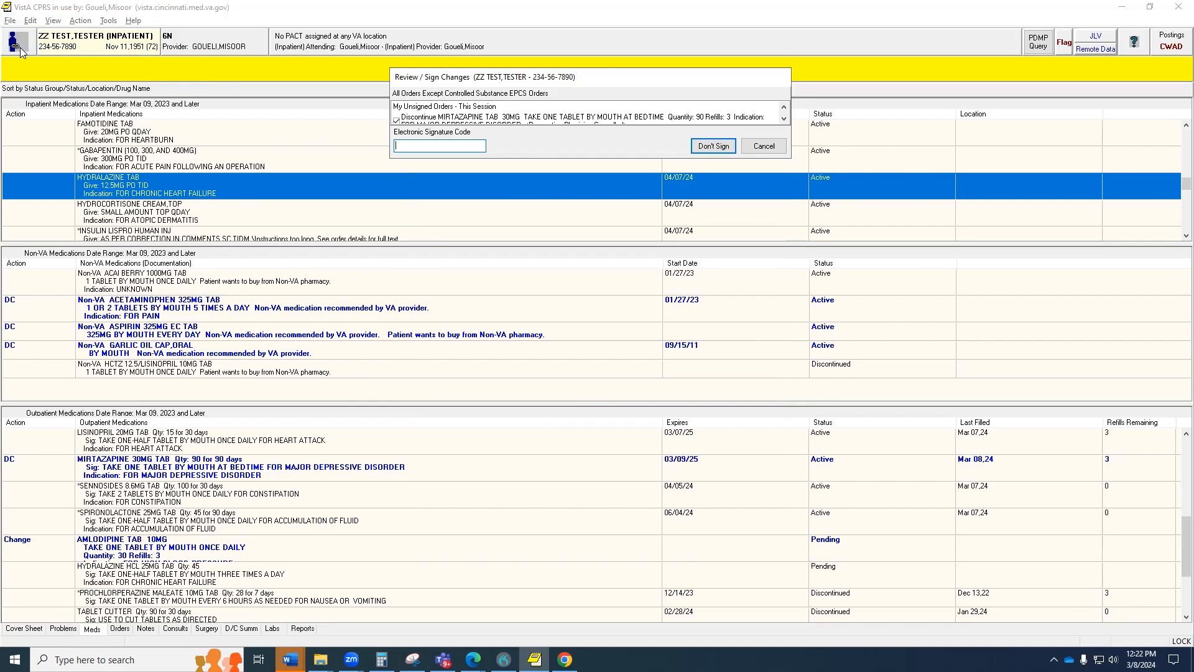
pyautogui.write('*******')
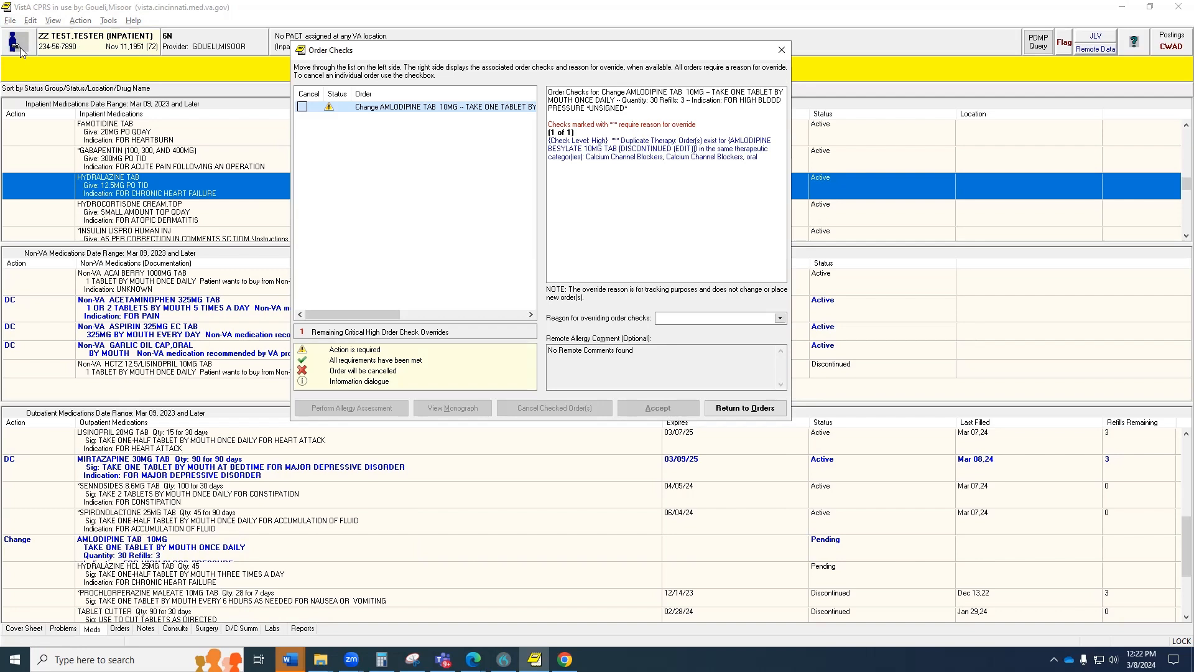
pyautogui.click(779, 318)
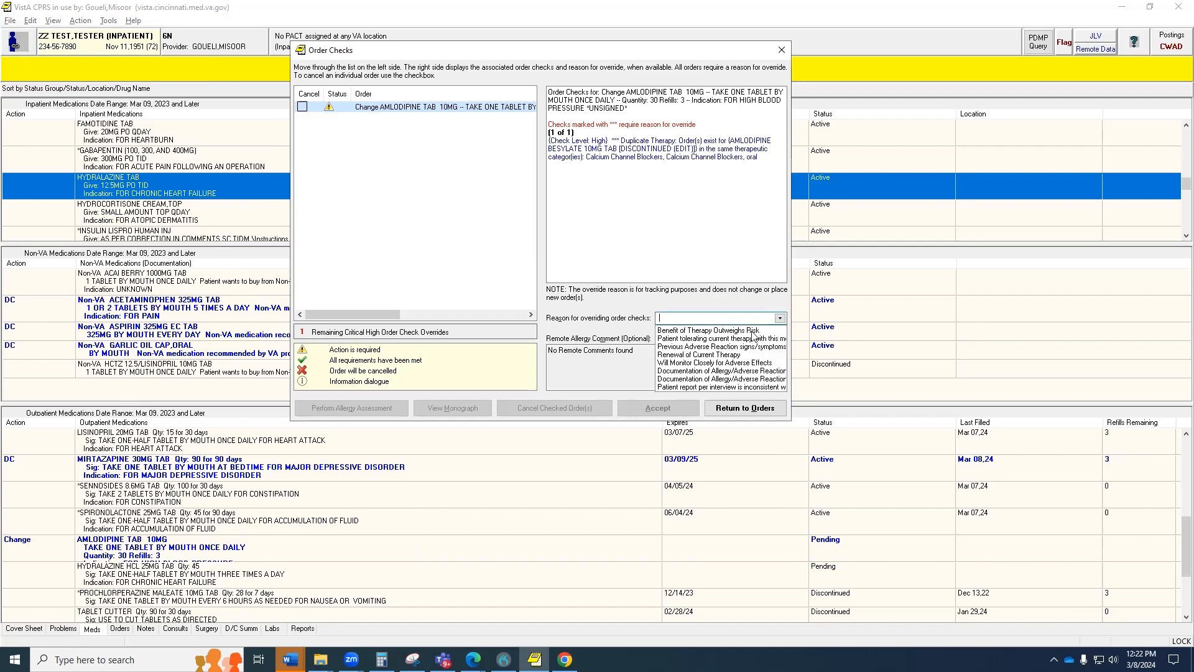
pyautogui.click(735, 336)
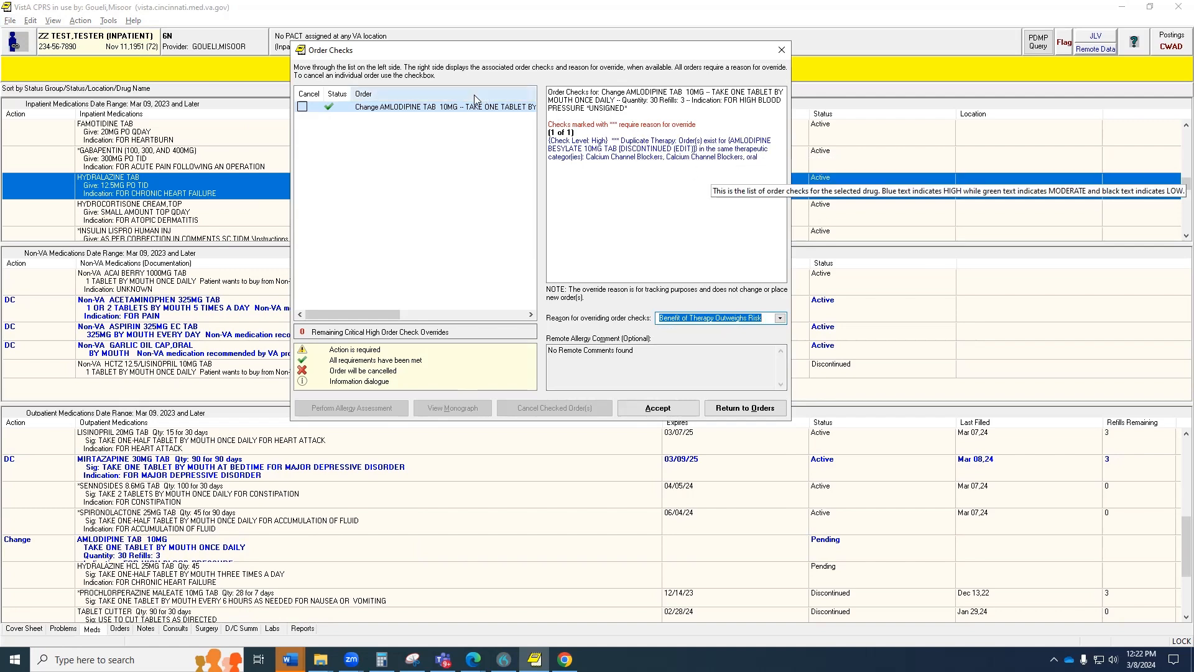
pyautogui.click(657, 408)
pyautogui.hotkey('ctrl', 'v')
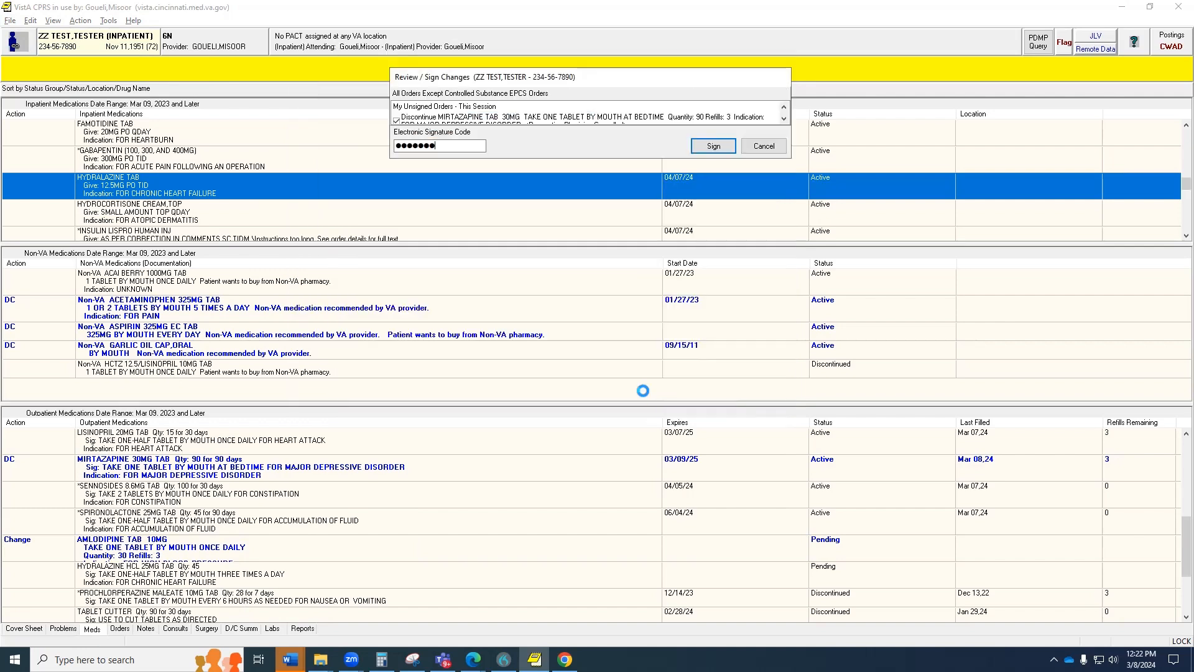
pyautogui.press('Return')
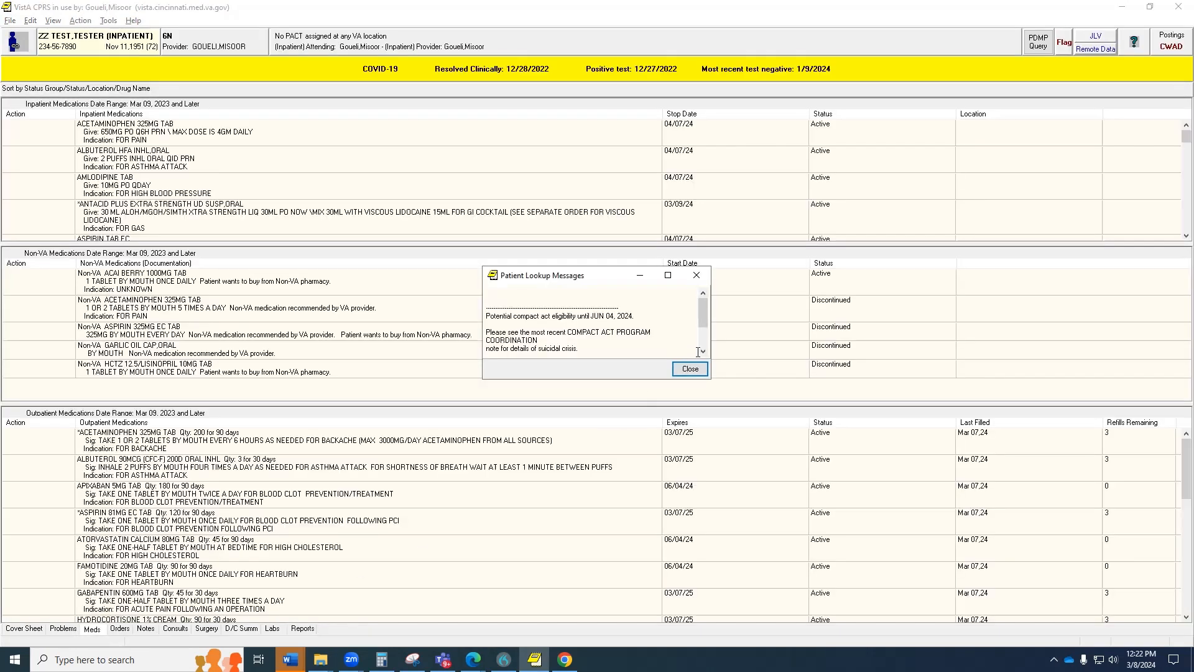
# Dismiss the Patient Lookup Messages so the test patient's Meds tab reloads.
pyautogui.click(691, 368)
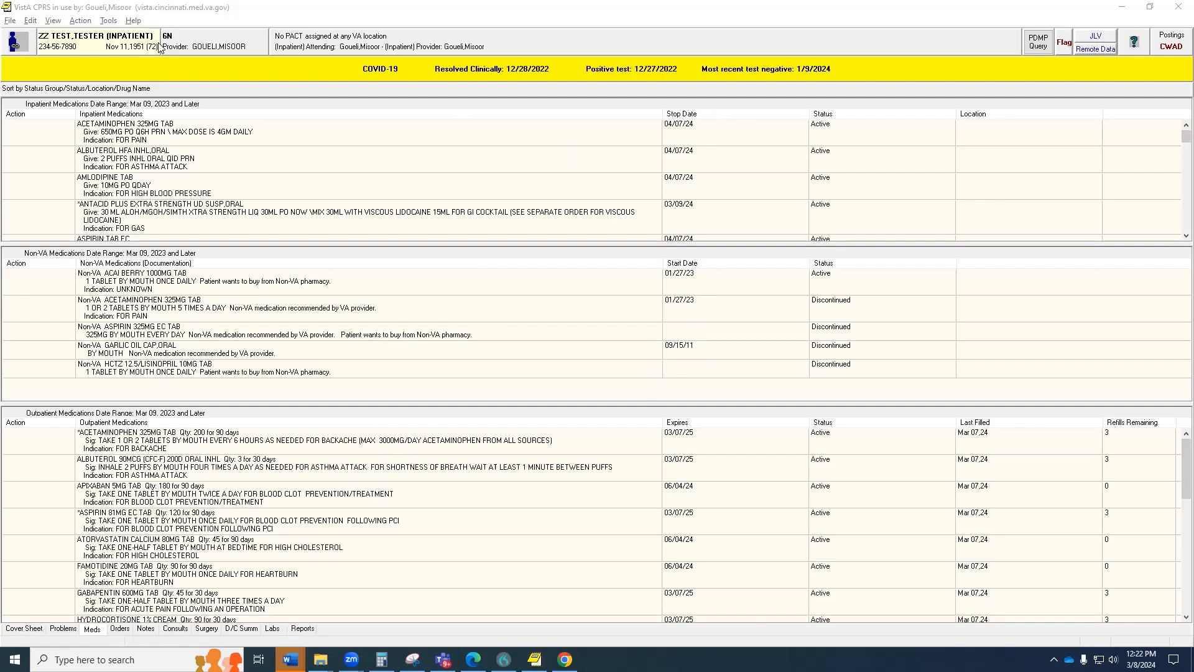
# Launch Tools > Medication Reconciliation > Inpt Discharge (Home) MedRec.
pyautogui.click(108, 21)
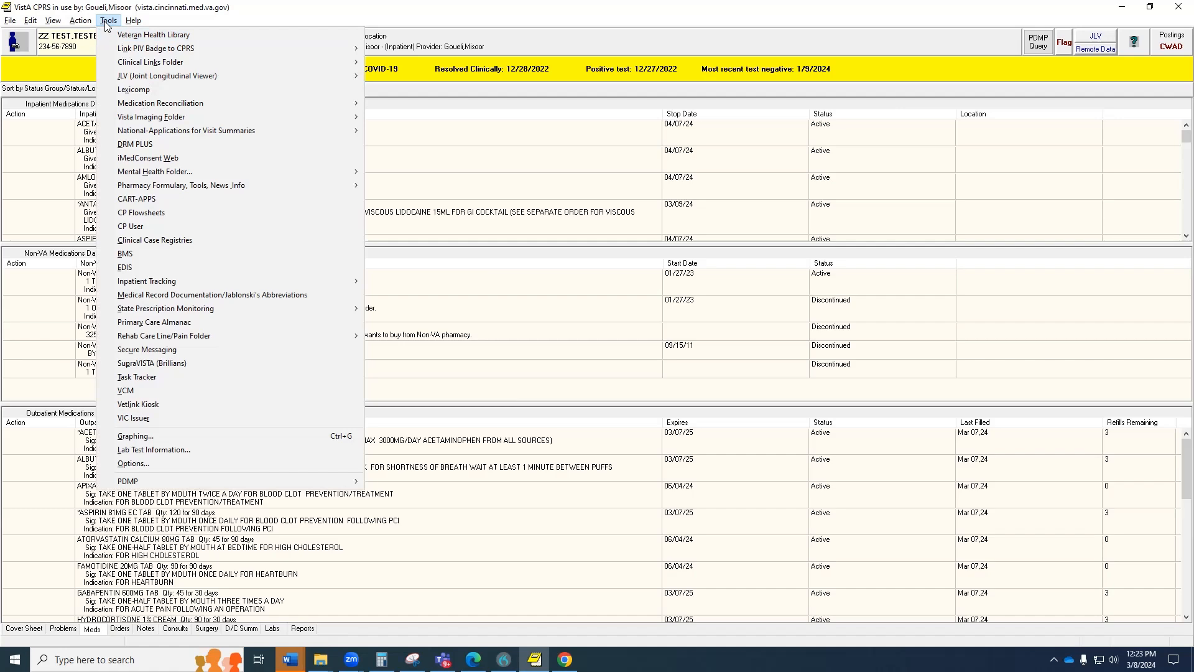
pyautogui.moveTo(156, 106)
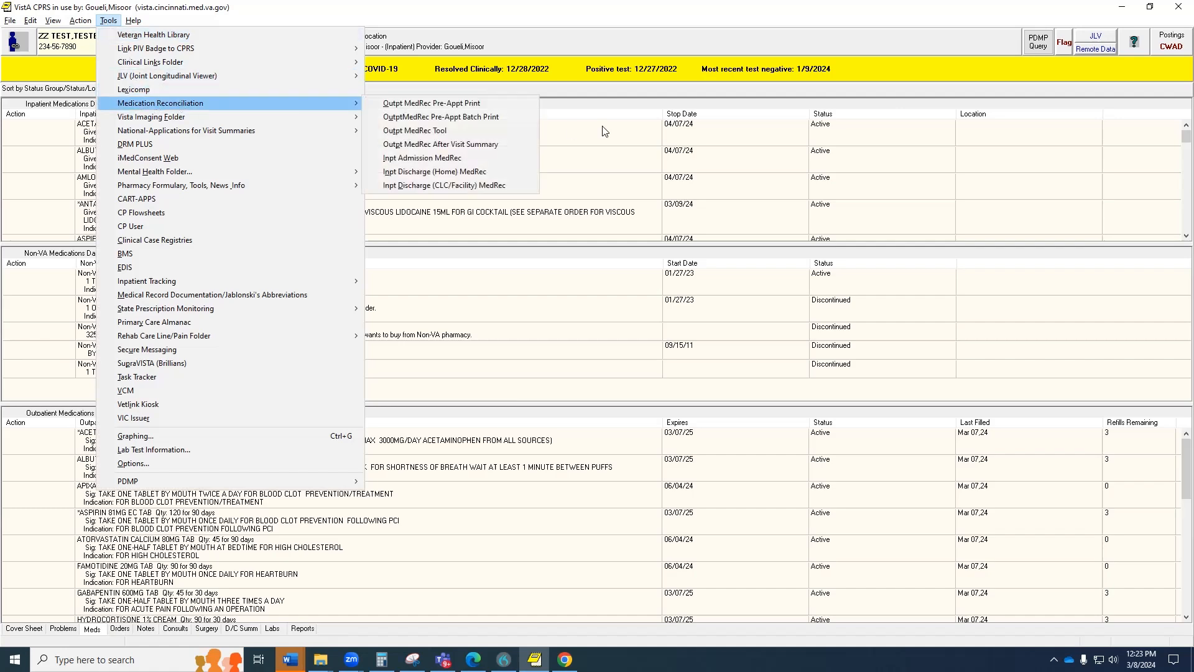
pyautogui.click(451, 171)
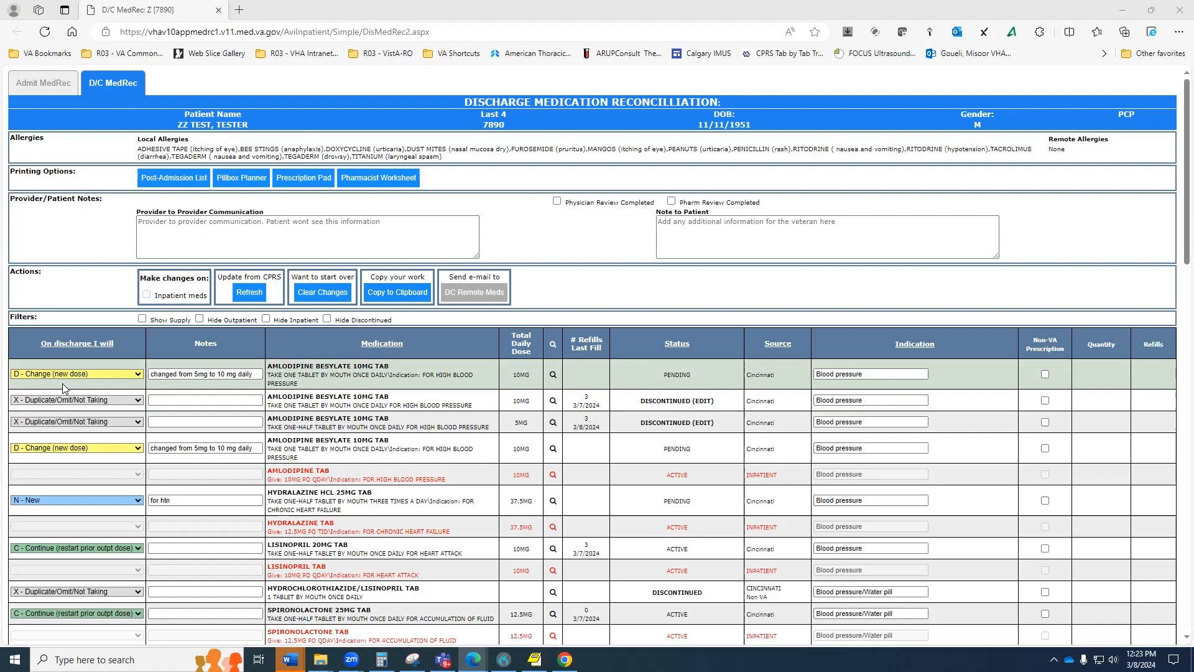
# Clear earlier changes and set pending amlodipine 10MG to D - Change (new dose), noted 'changed from 5mg to 10 mg'.
pyautogui.click(313, 299)
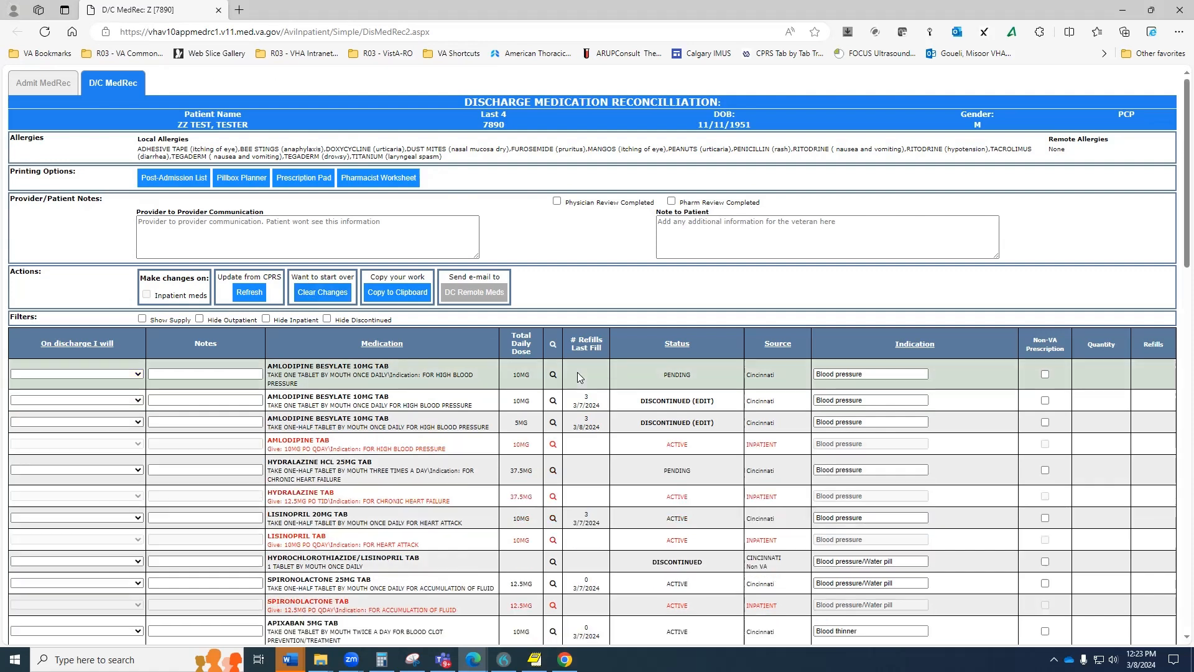
pyautogui.scroll(-3, 376, 277)
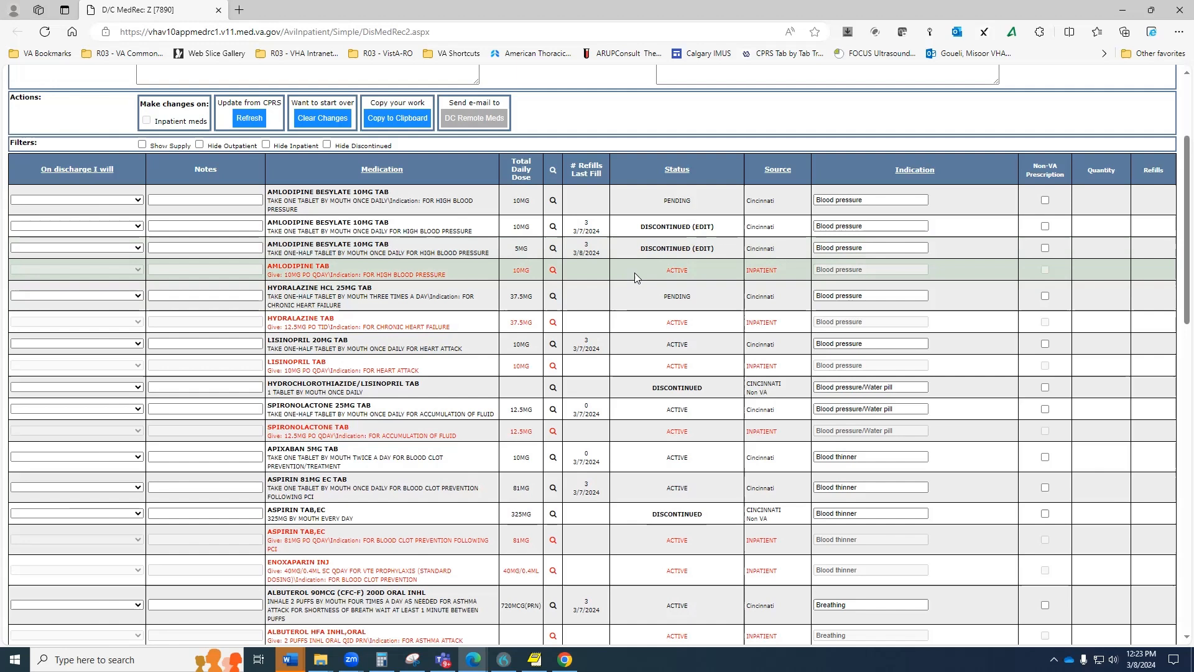
pyautogui.click(127, 201)
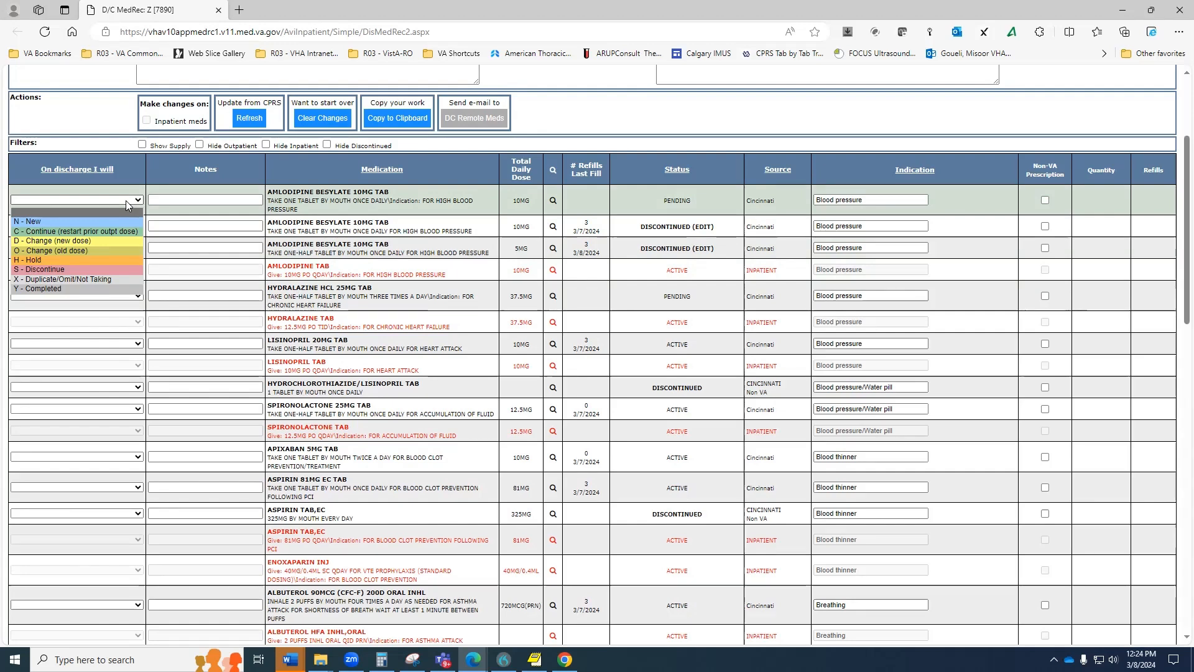
pyautogui.click(82, 241)
pyautogui.click(201, 196)
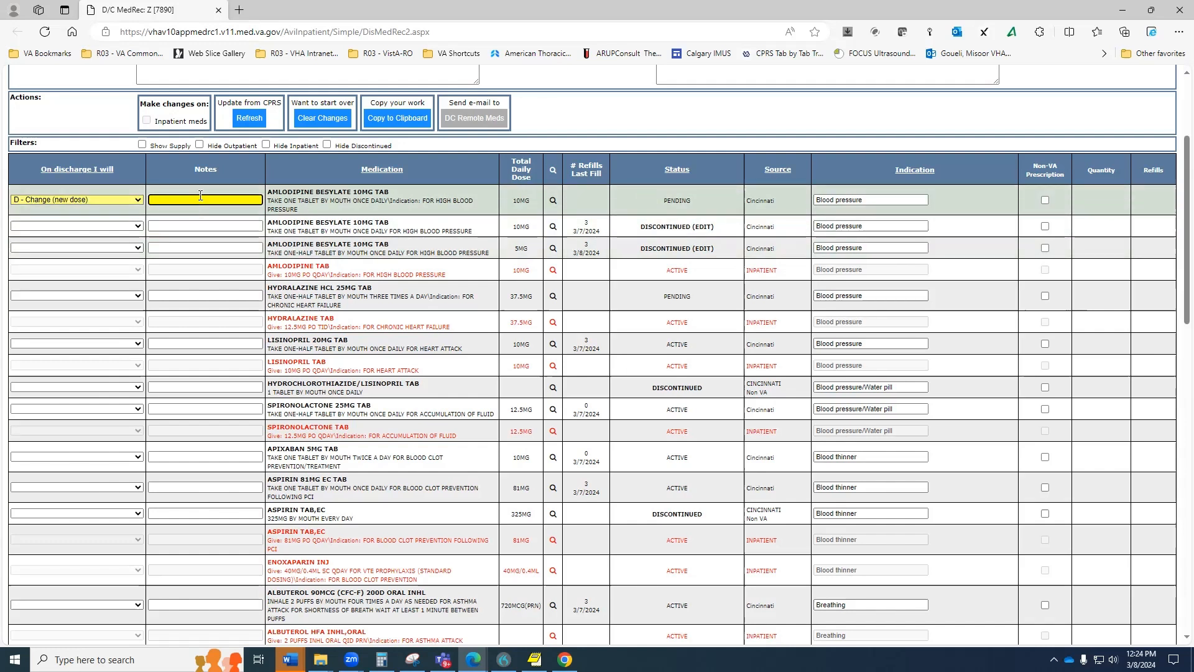
pyautogui.write('changed from 5mg to 10 mg')
pyautogui.click(125, 246)
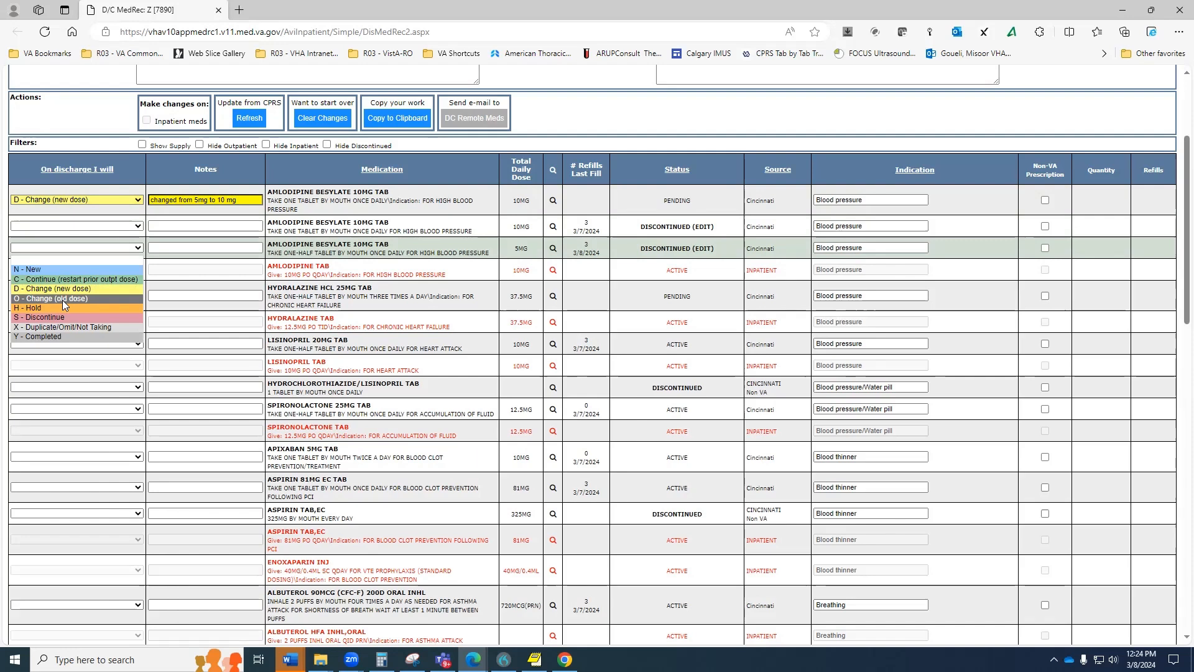
# Mark both older amlodipine rows as Duplicate/Omit/Not Taking.
pyautogui.click(42, 328)
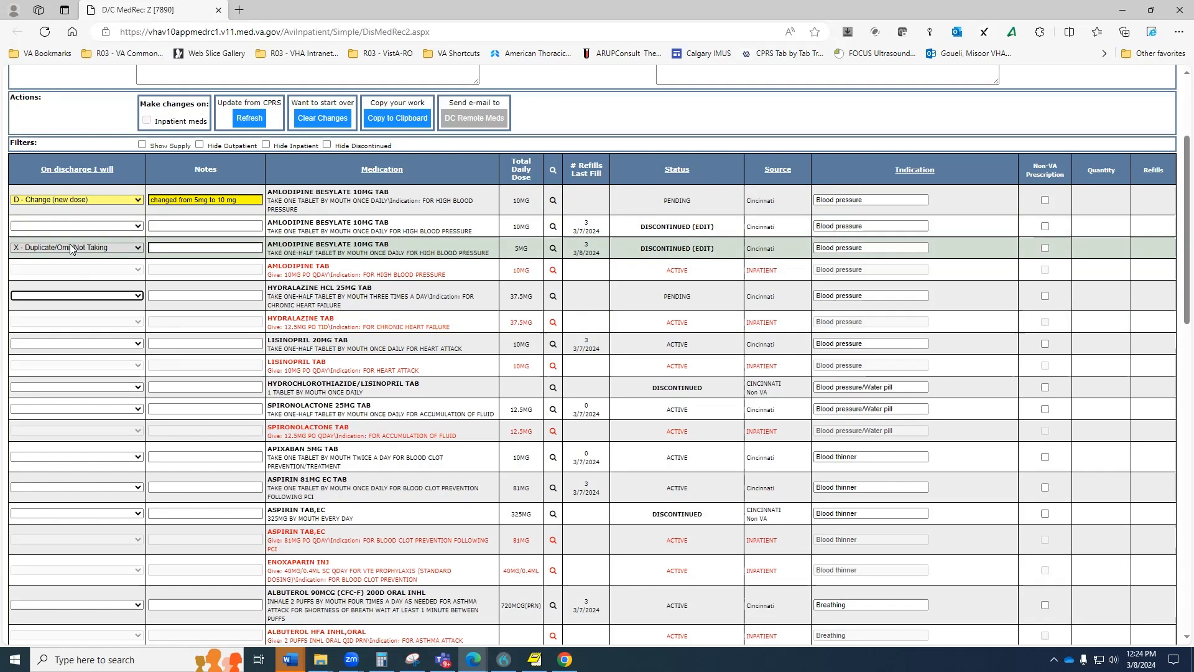
pyautogui.click(85, 226)
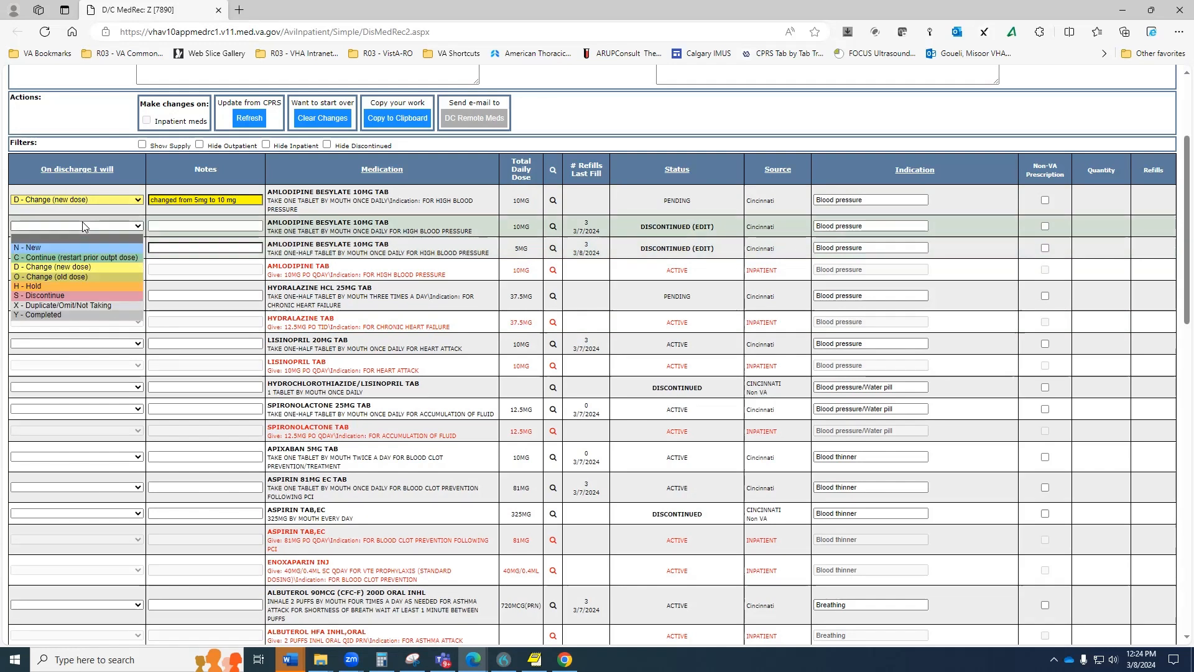
pyautogui.press('x')
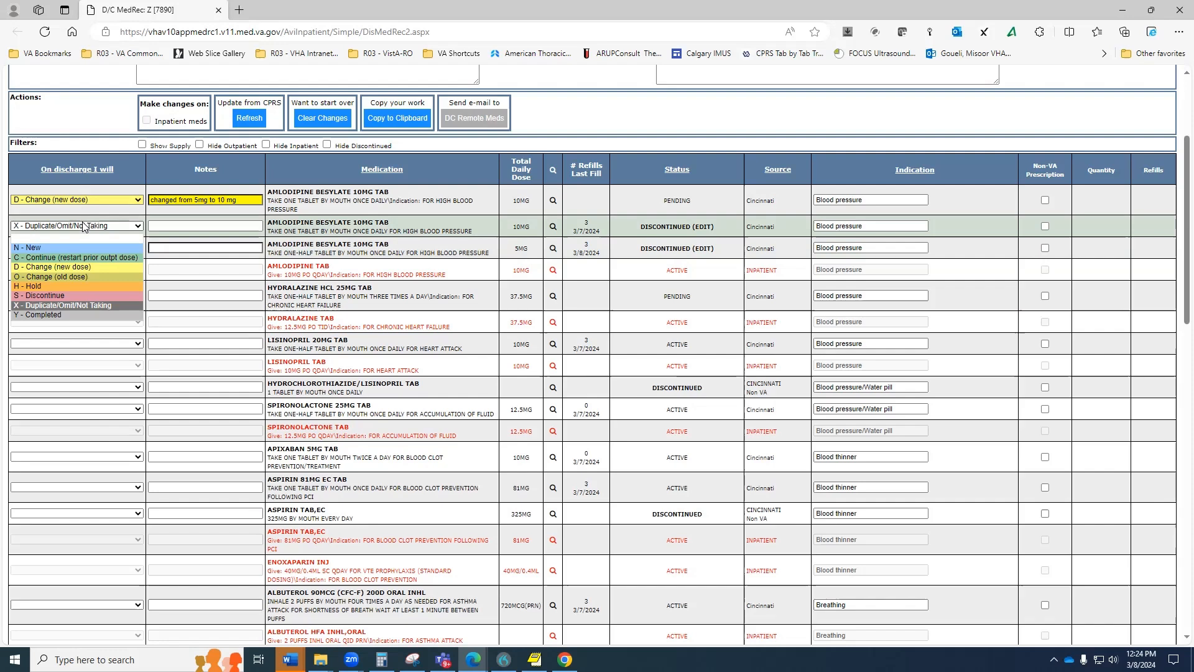
pyautogui.press('Return')
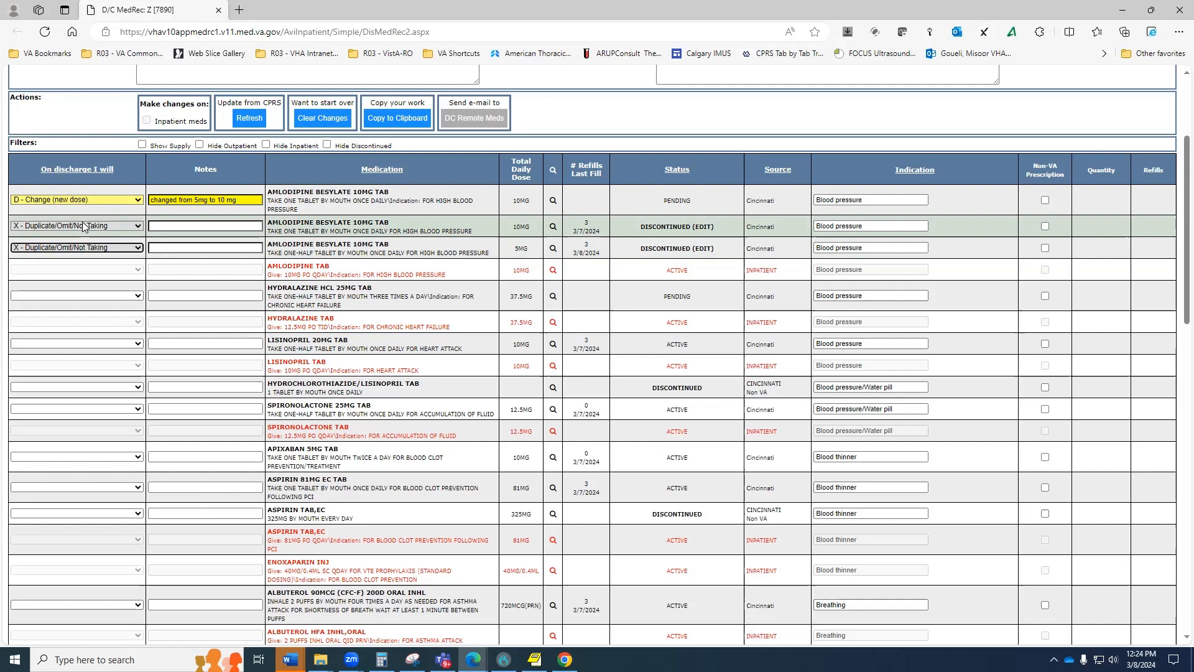
# Set pending hydralazine 25MG to N - New with the note 'for htn'.
pyautogui.click(97, 296)
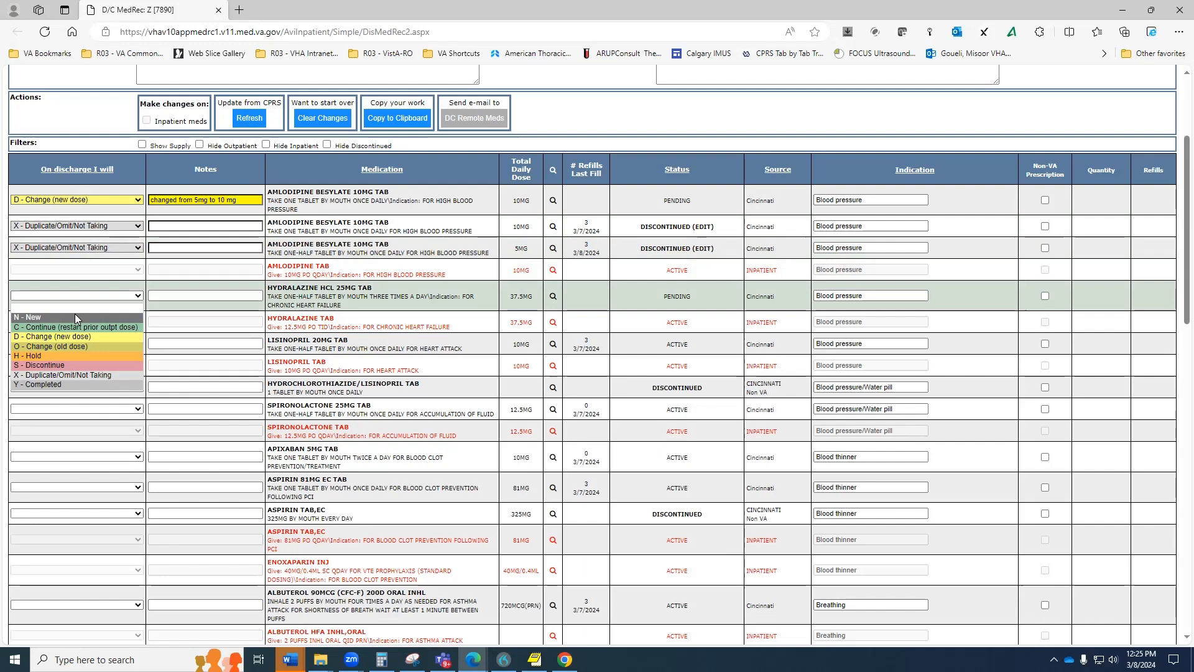
pyautogui.click(74, 316)
pyautogui.click(177, 296)
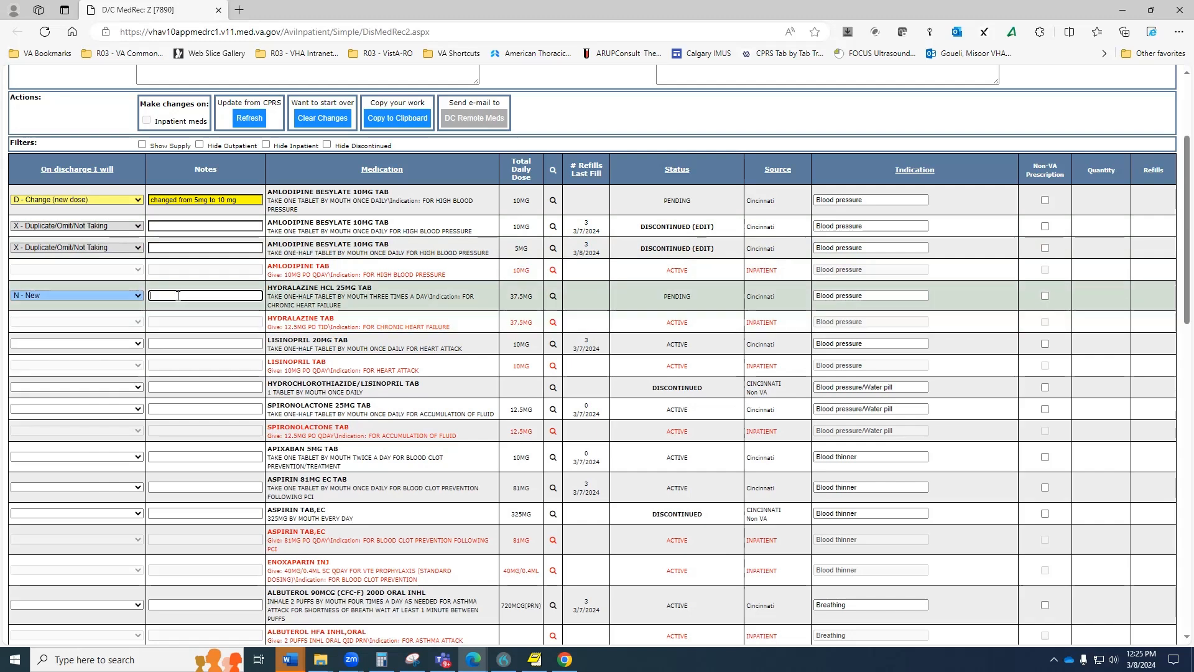
pyautogui.write('for htn')
# Set lisinopril 20MG to C - Continue at the prior outpatient dose.
pyautogui.click(61, 343)
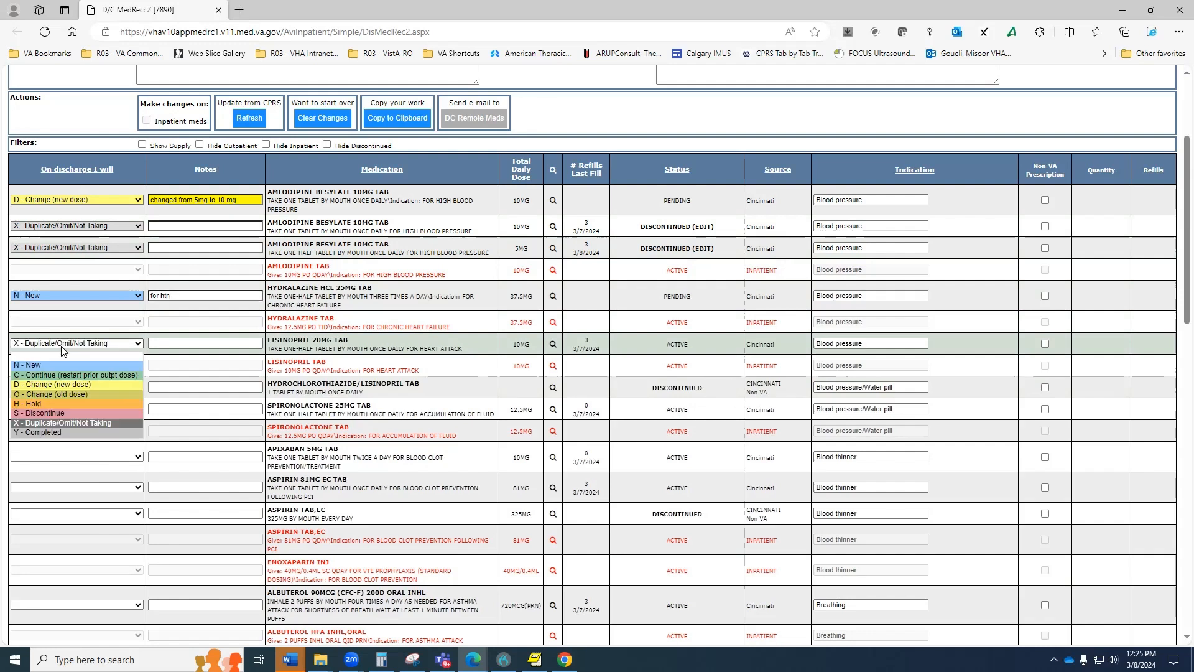
pyautogui.press('Tab')
pyautogui.press('Return')
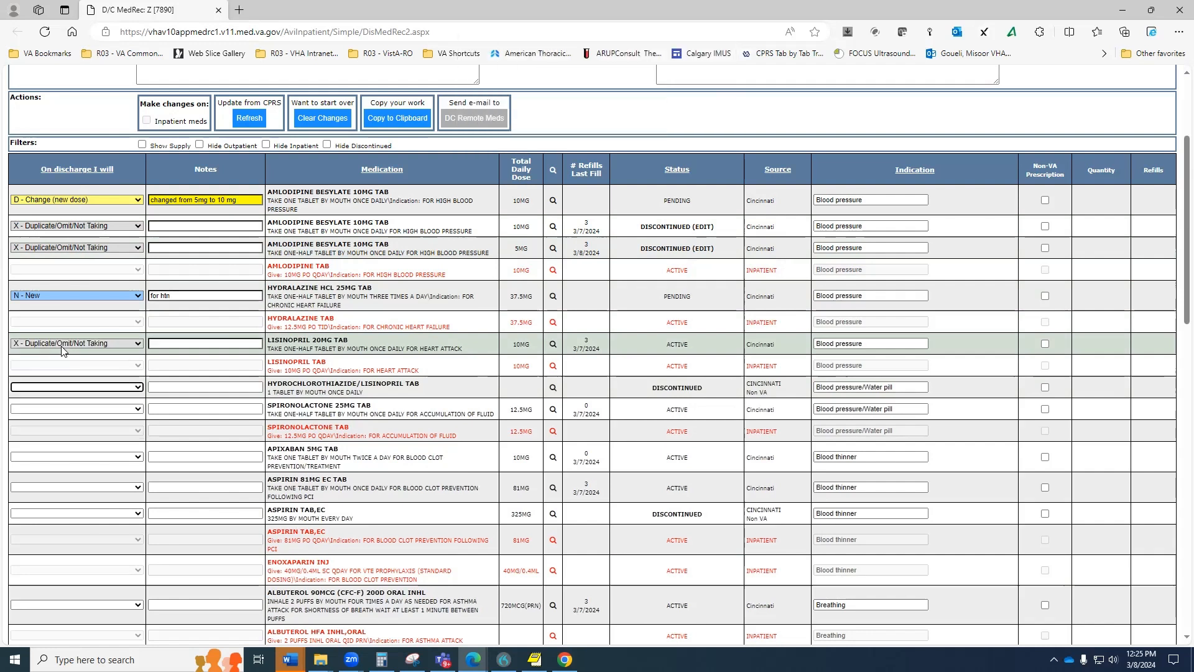
pyautogui.click(62, 346)
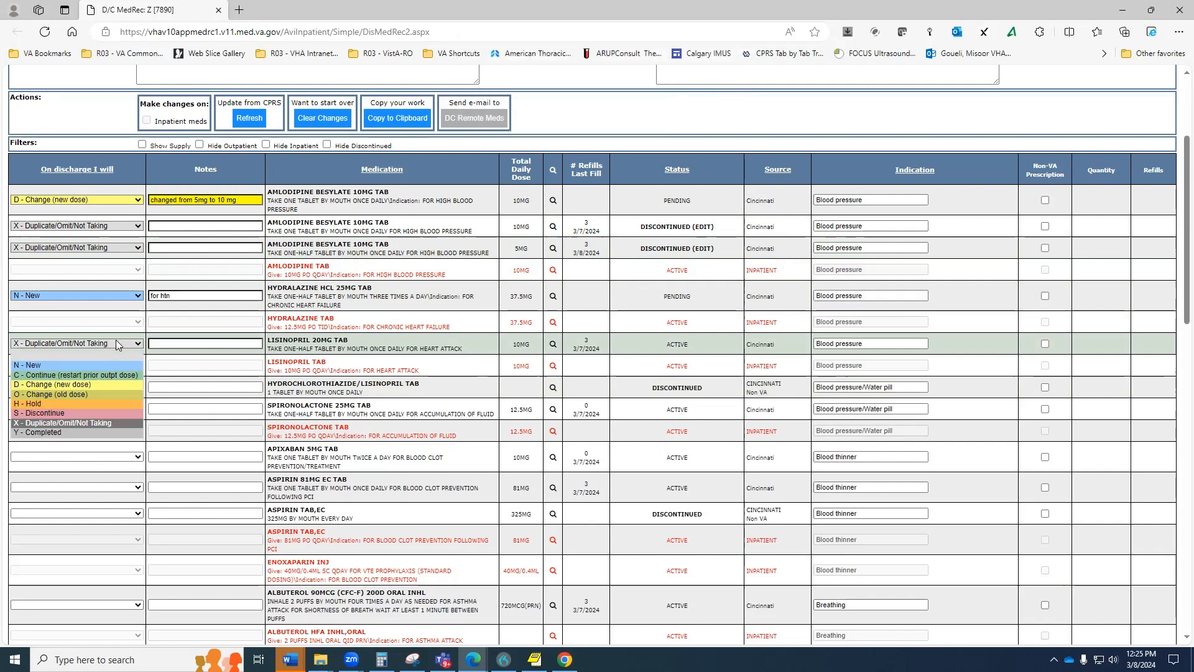
pyautogui.click(71, 375)
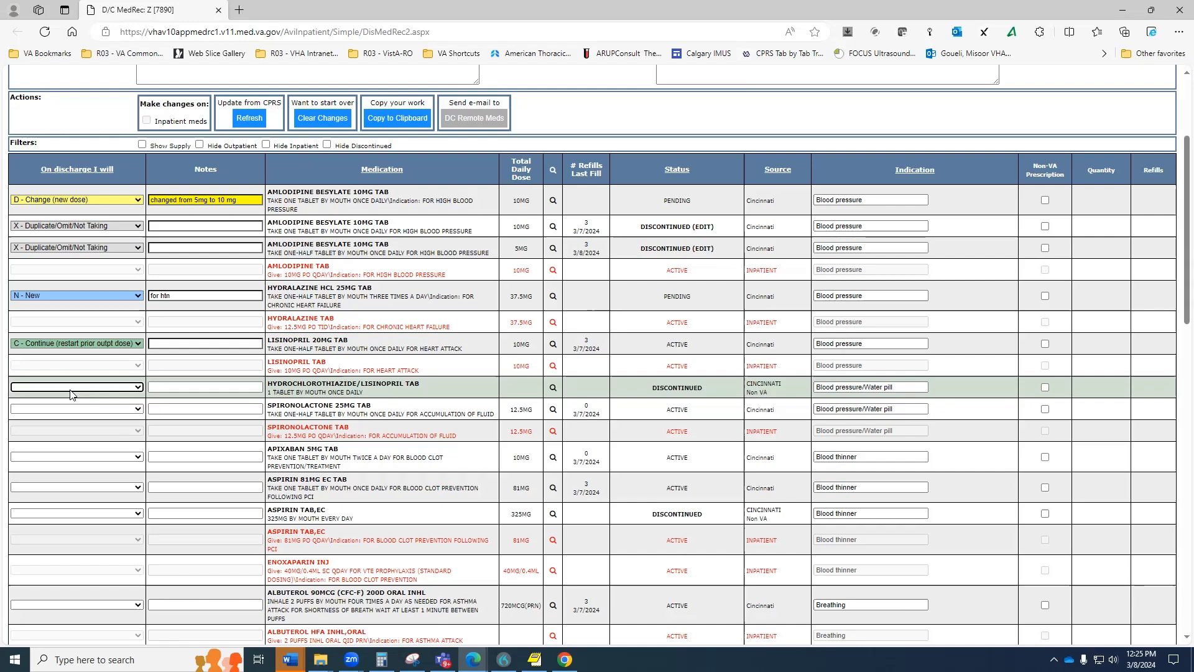
# Discontinue hydrochlorothiazide/lisinopril with the note 'now on lisinopril single'.
pyautogui.click(71, 388)
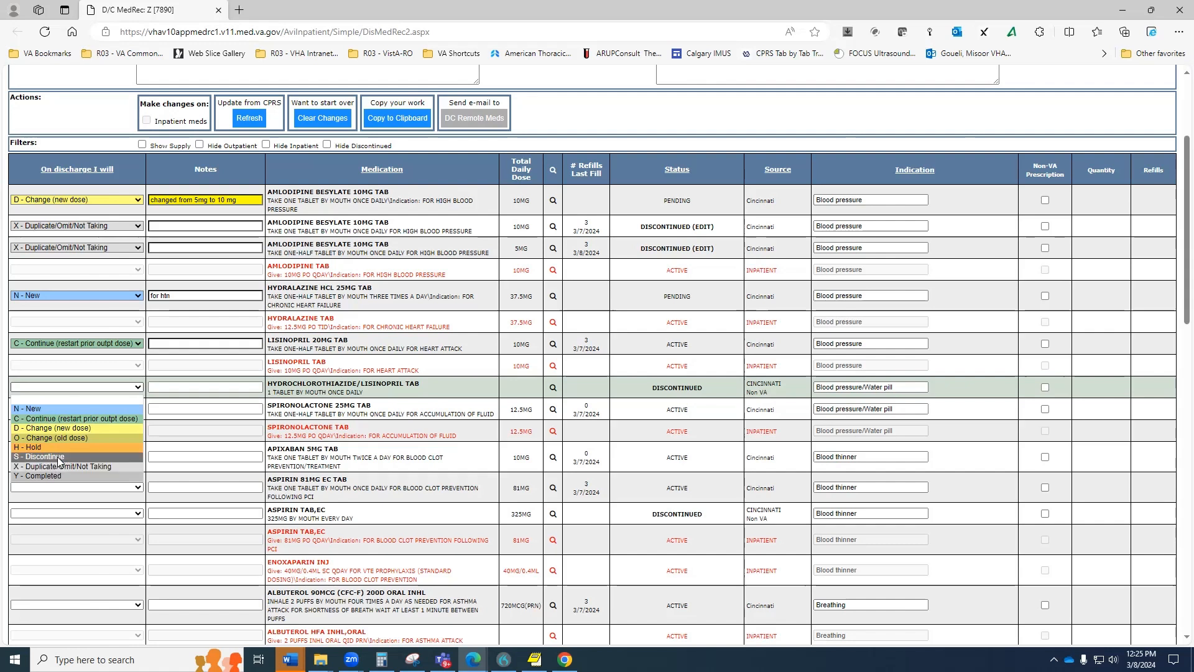
pyautogui.click(59, 457)
pyautogui.click(164, 387)
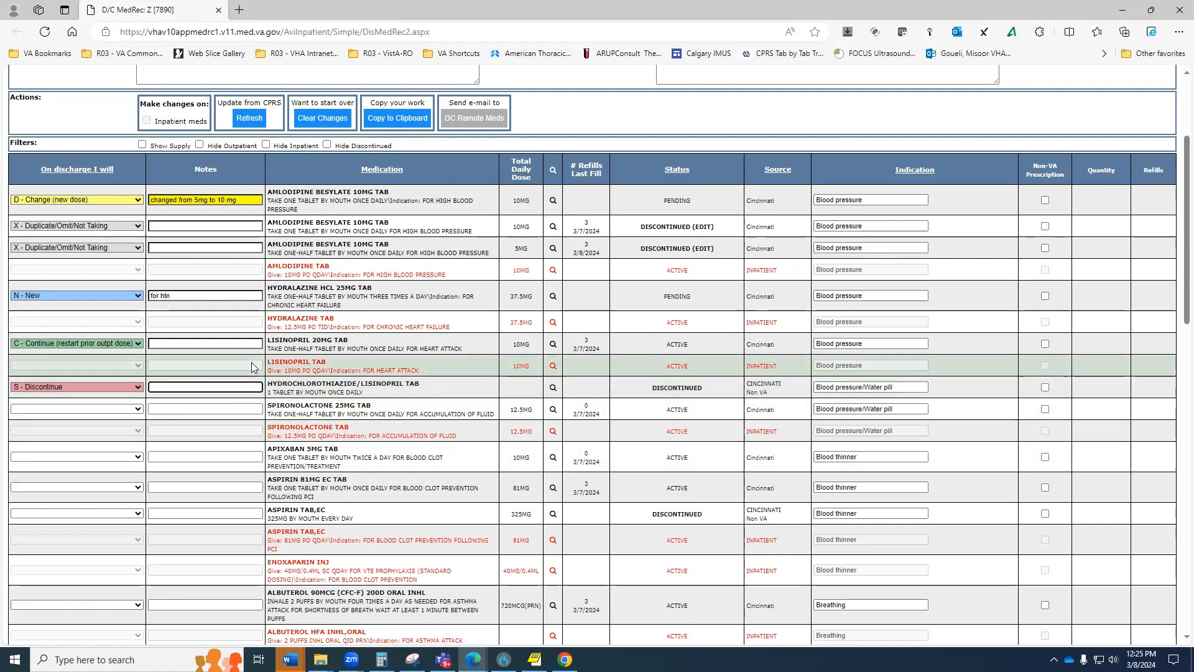
pyautogui.write('now on lisinopril')
pyautogui.write('single agent')
# Set spironolactone, apixaban and aspirin 81MG to C - Continue.
pyautogui.click(114, 408)
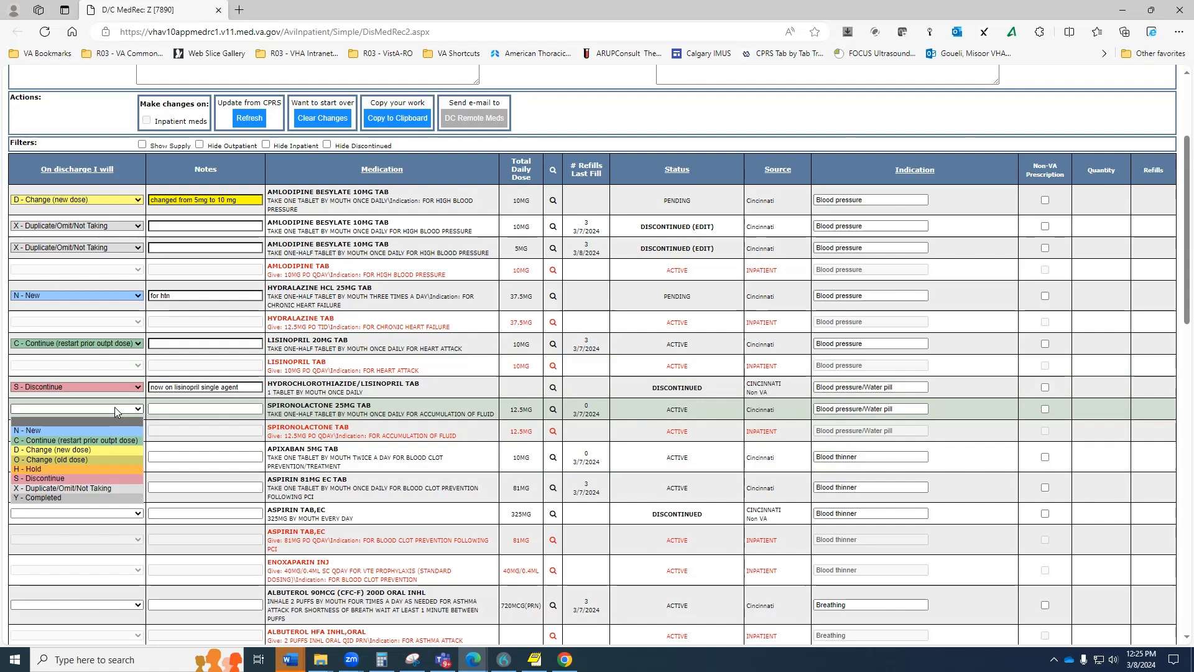
pyautogui.press('c')
pyautogui.press('Return')
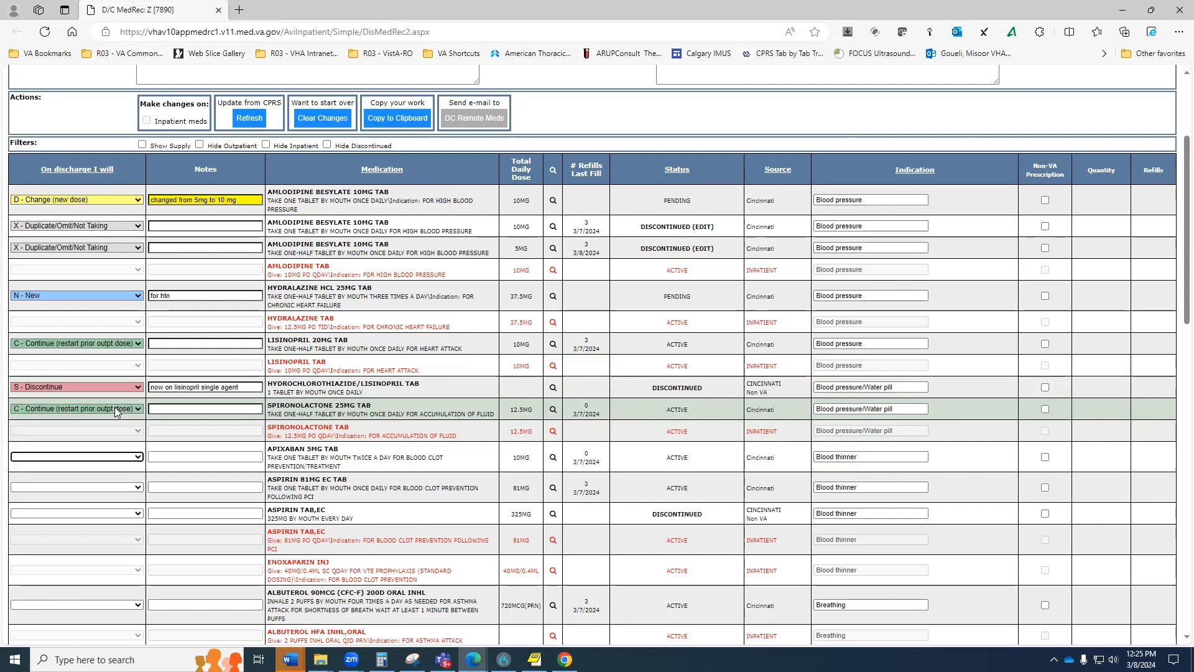
pyautogui.press('c')
pyautogui.press('Return')
pyautogui.press('c')
pyautogui.press('Return')
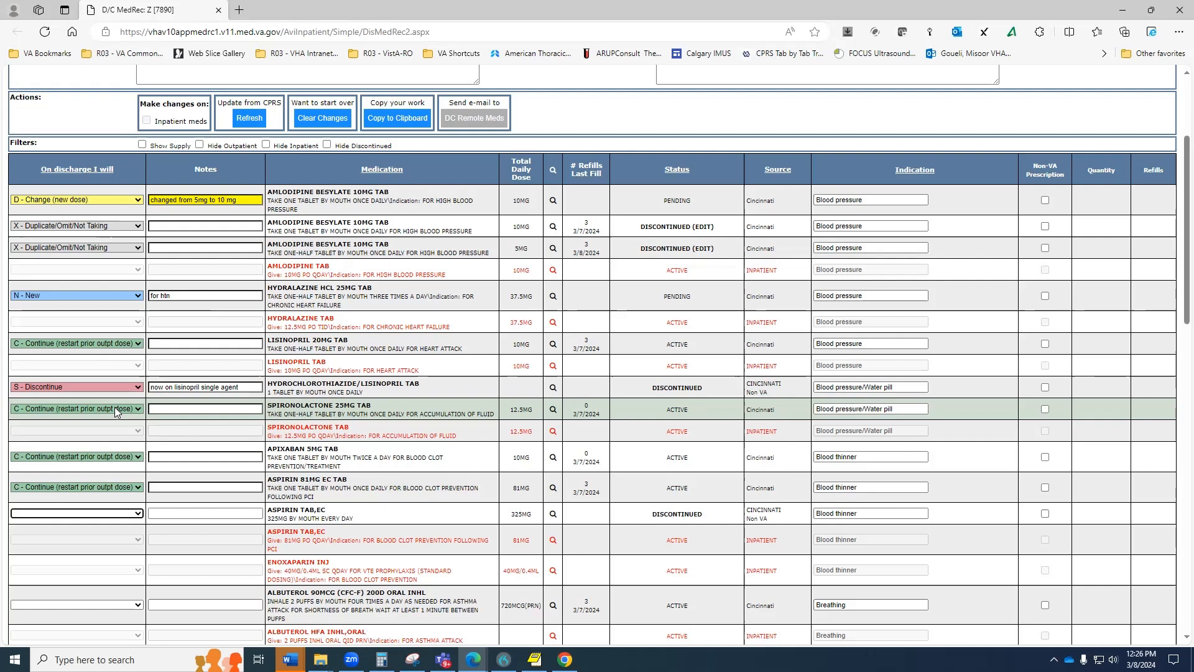
# Mark aspirin 325MG as duplicate/not taking and continue the albuterol inhaler.
pyautogui.press('x')
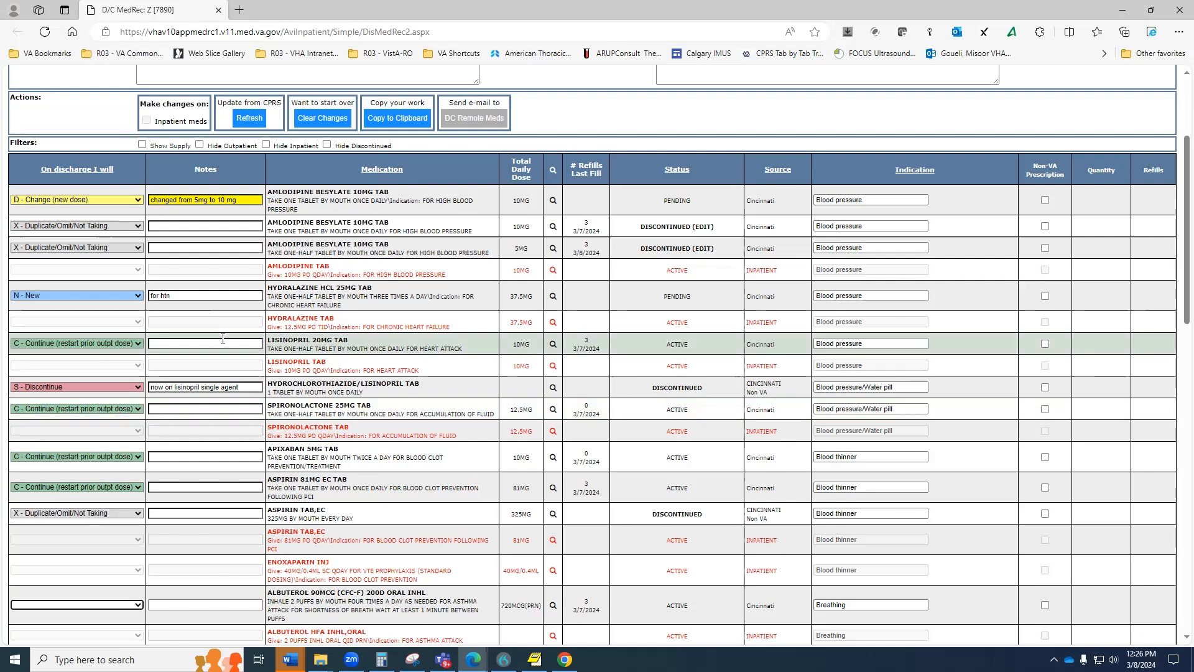
pyautogui.scroll(-4, 223, 339)
pyautogui.press('c')
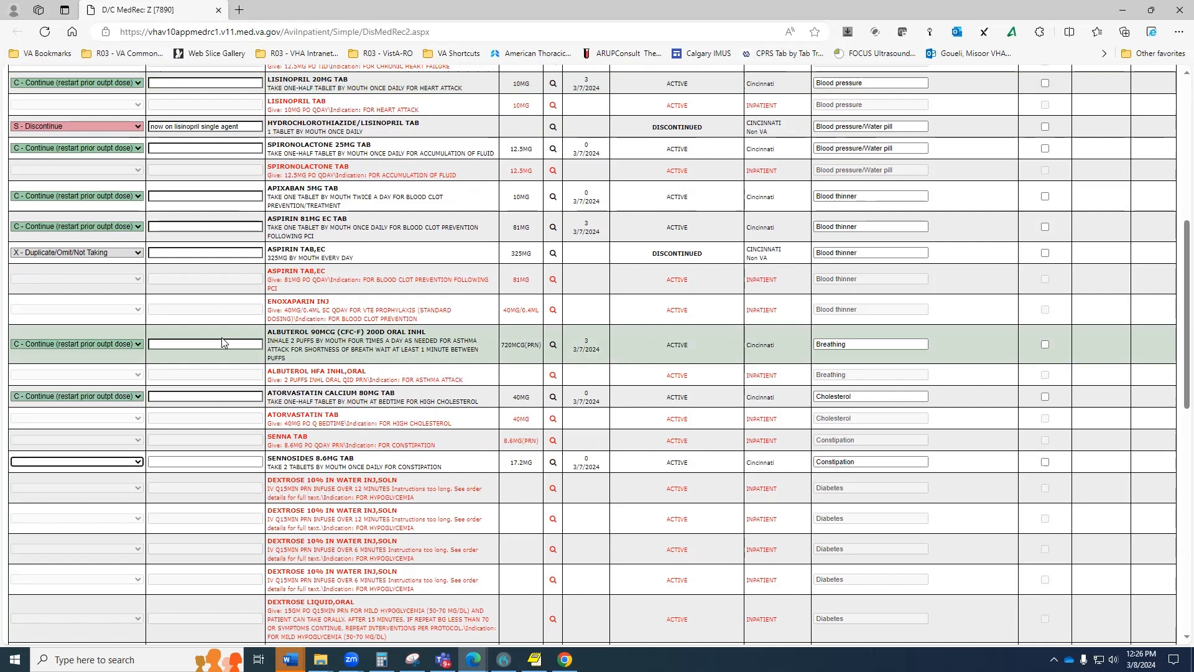
pyautogui.scroll(-7, 222, 341)
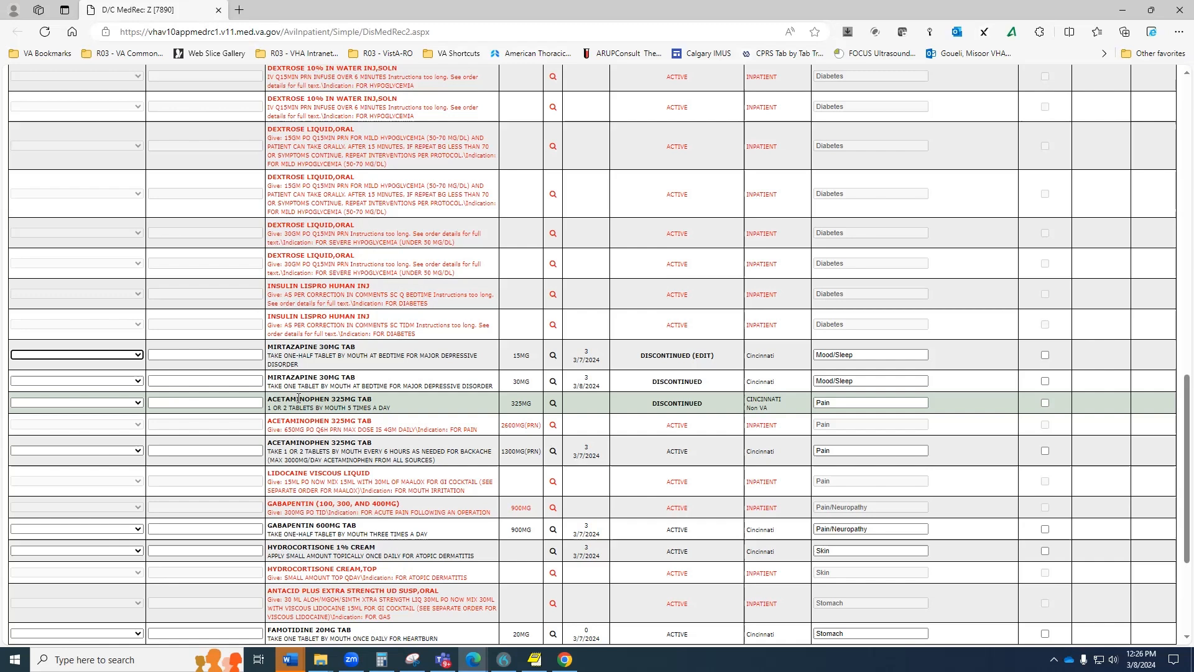
# Discontinue mirtazapine 15MG with the note 'no longer taking/needed'.
pyautogui.press('s')
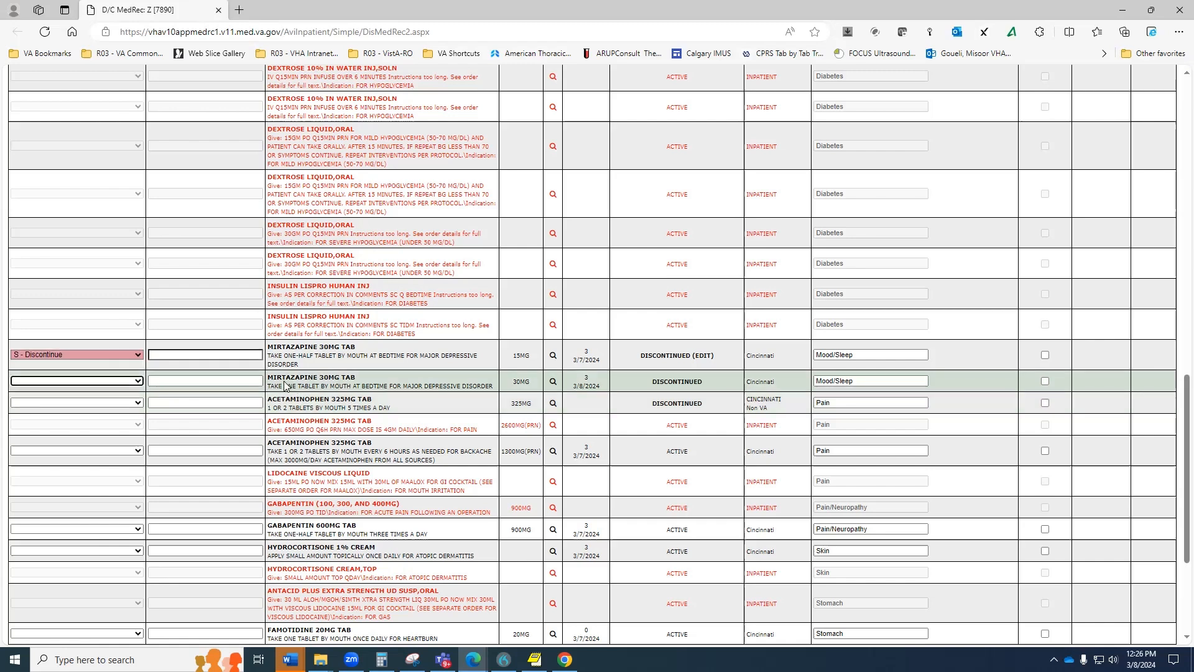
pyautogui.click(243, 352)
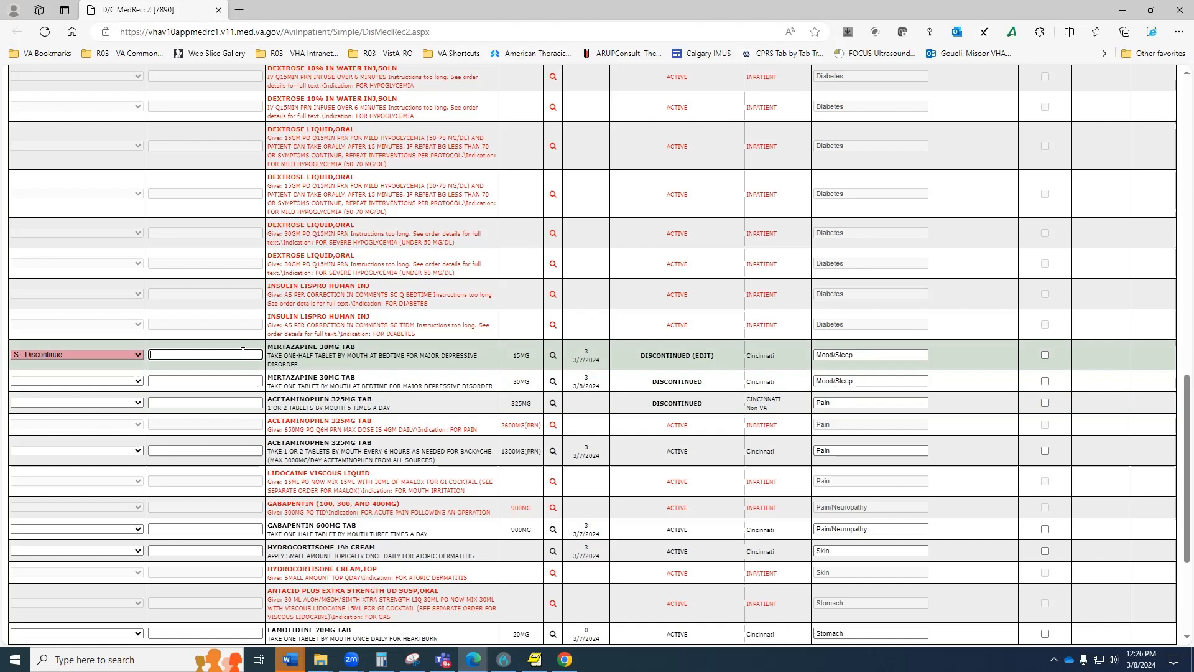
pyautogui.write('no longer taking/needed')
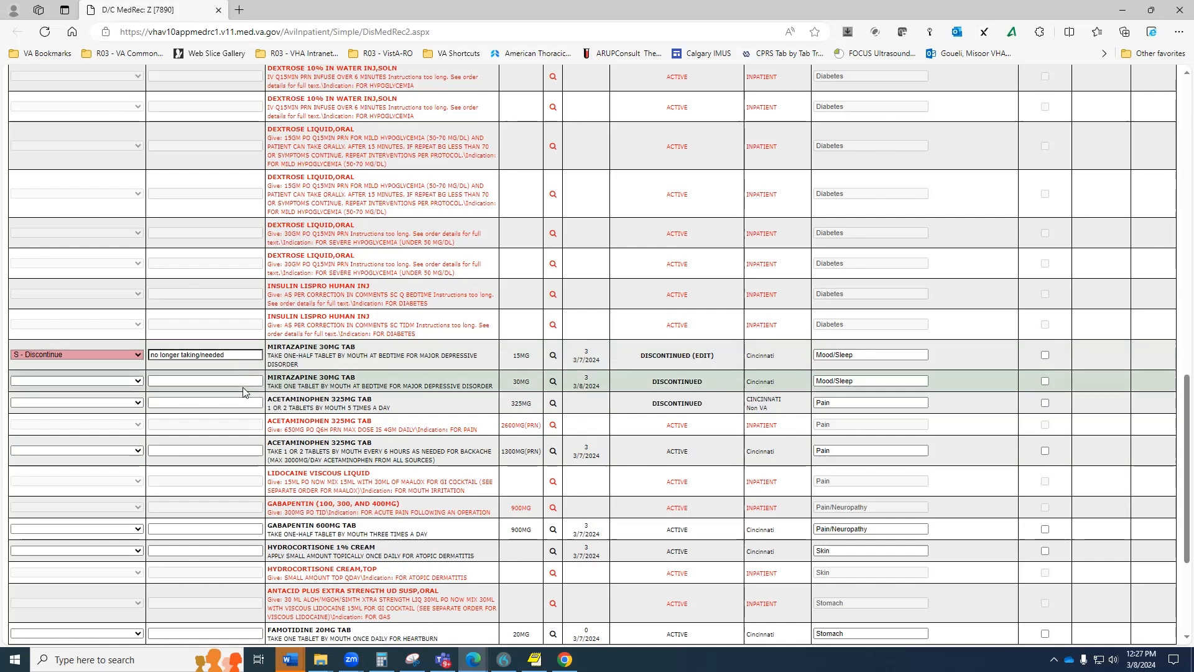
# Mark mirtazapine 30MG as duplicate/omit and continue as-needed acetaminophen.
pyautogui.click(133, 380)
pyautogui.press('x')
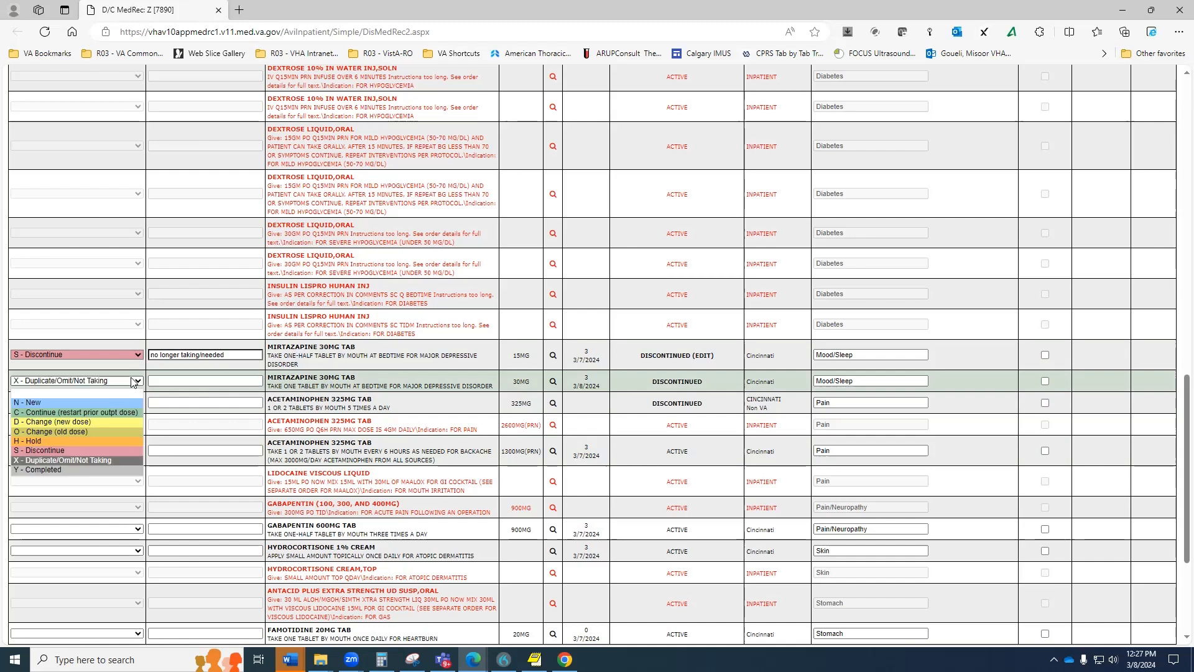
pyautogui.press('Return')
pyautogui.press('Tab')
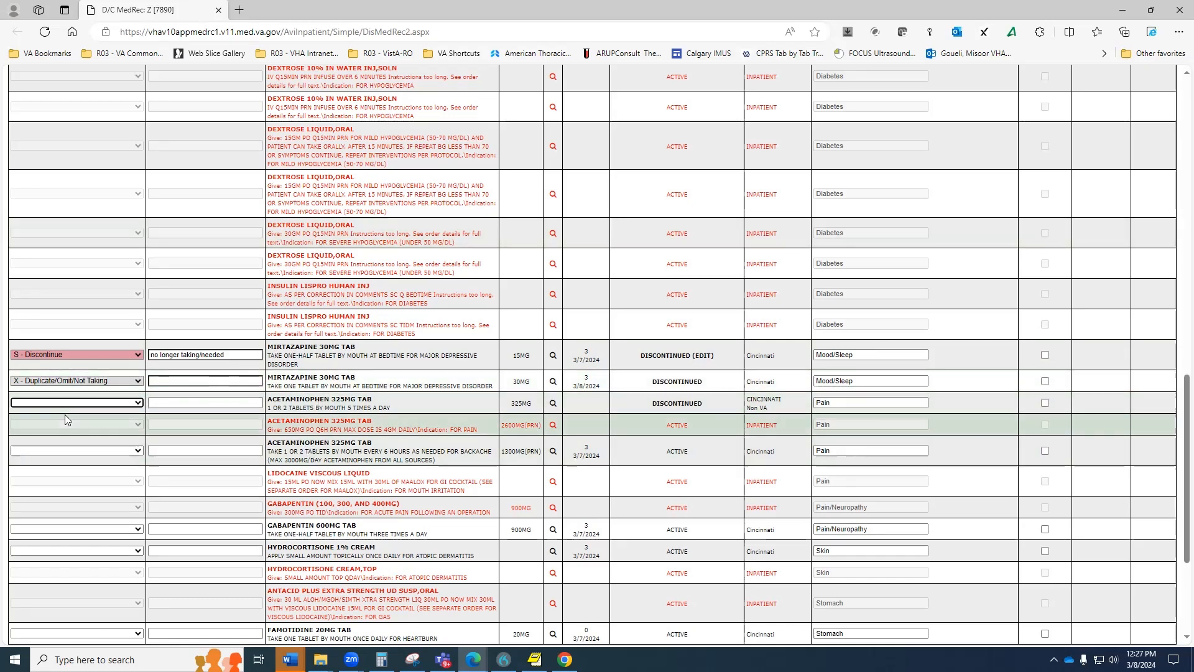
pyautogui.press('x')
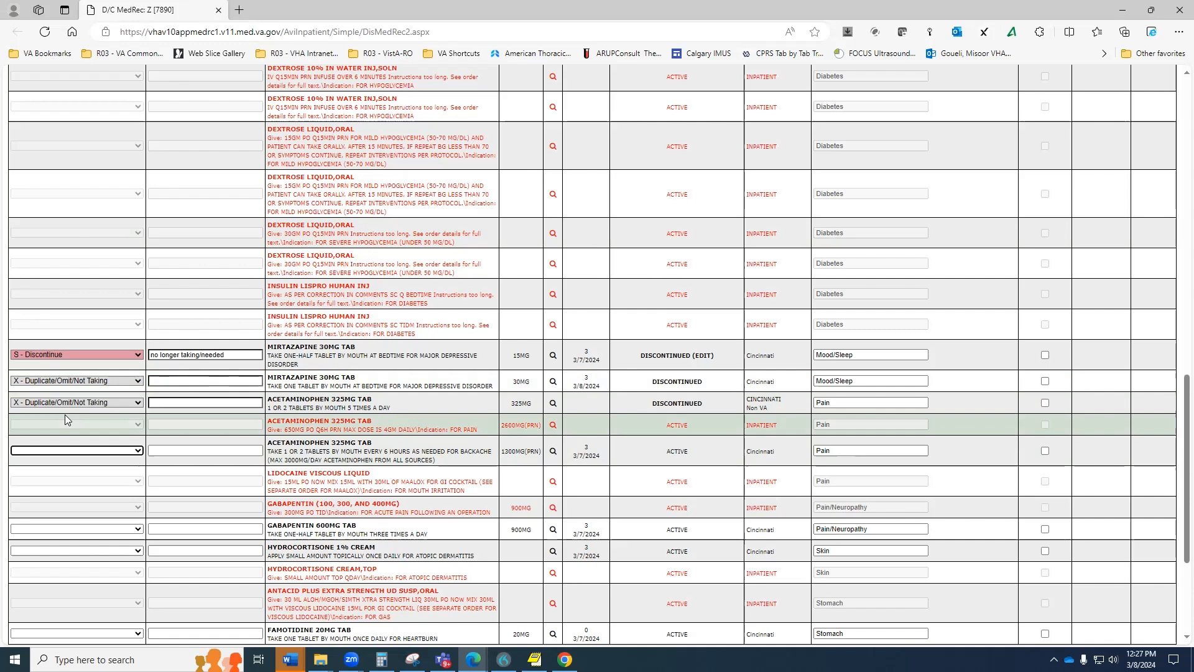
pyautogui.press('c')
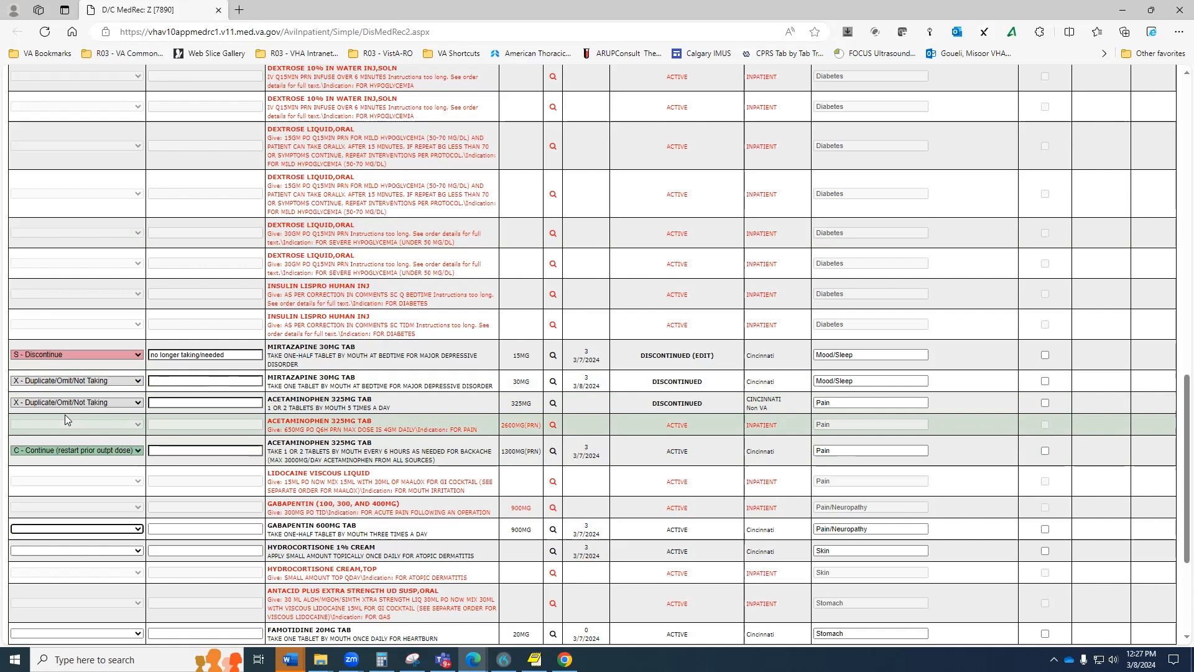
# Continue gabapentin 600MG, hydrocortisone 1% cream, famotidine 20MG and acai berry.
pyautogui.scroll(-2, 65, 414)
pyautogui.press('c')
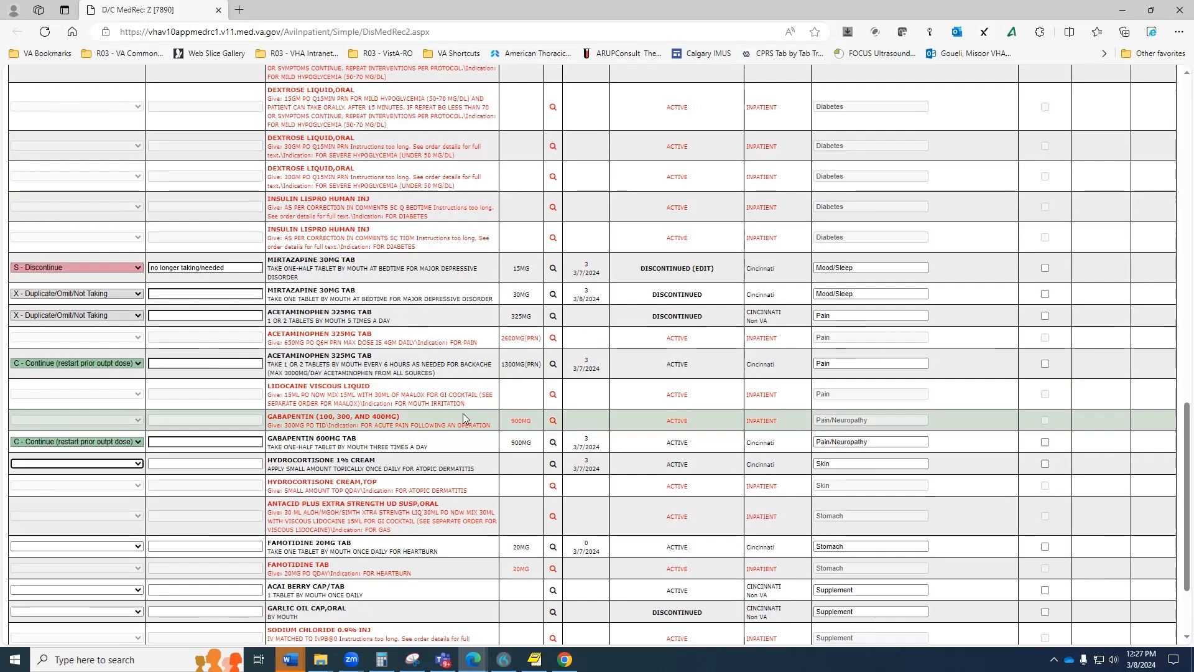
pyautogui.press('c')
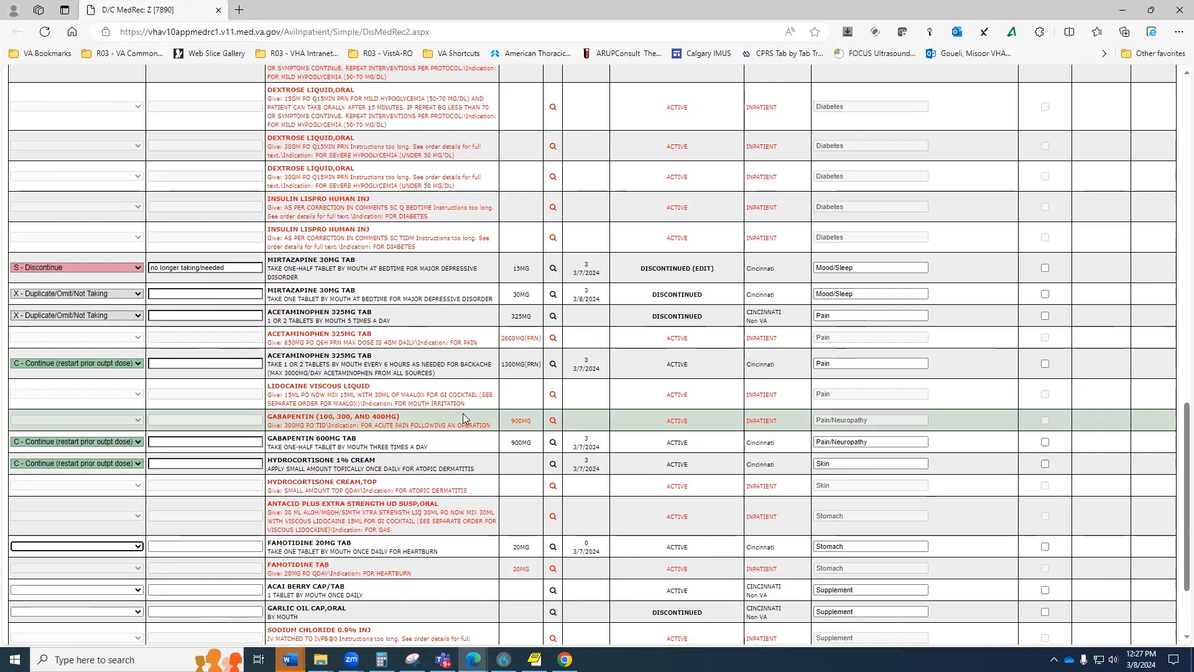
pyautogui.scroll(-1, 462, 414)
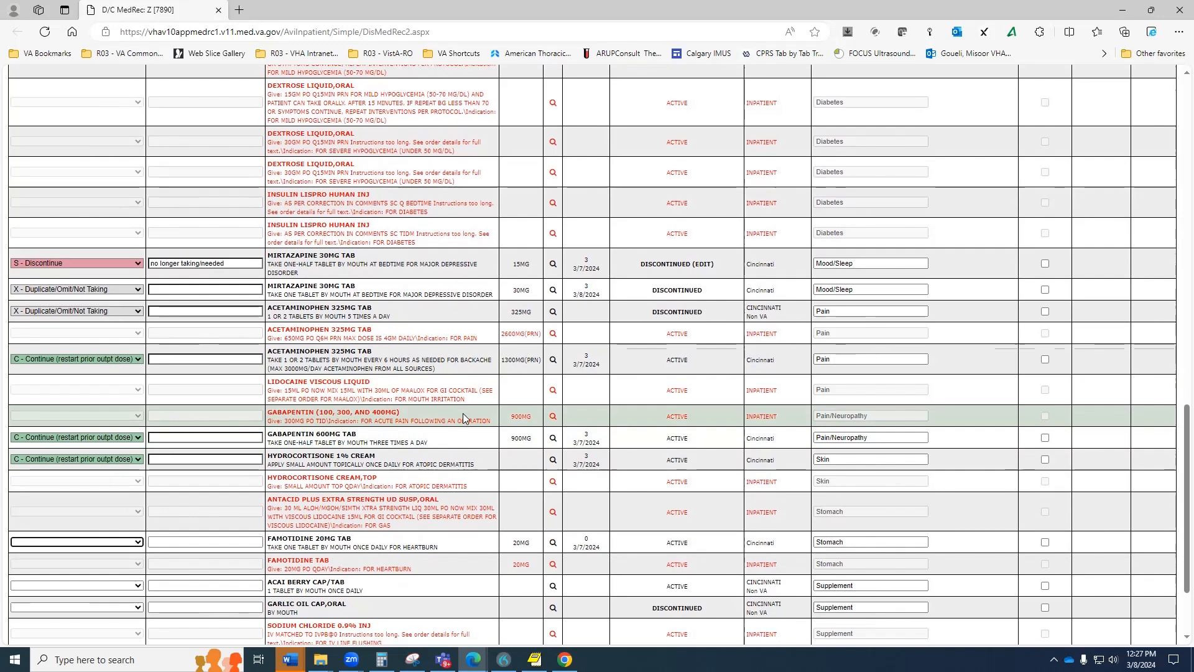
pyautogui.scroll(-3, 463, 414)
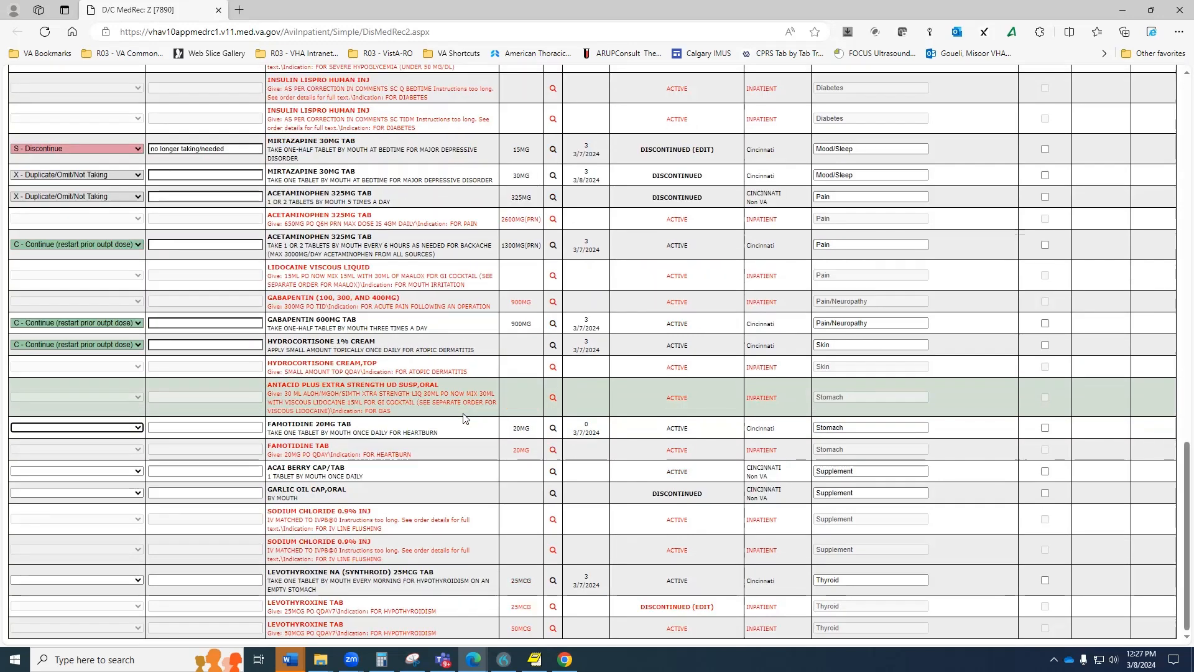
pyautogui.press('c')
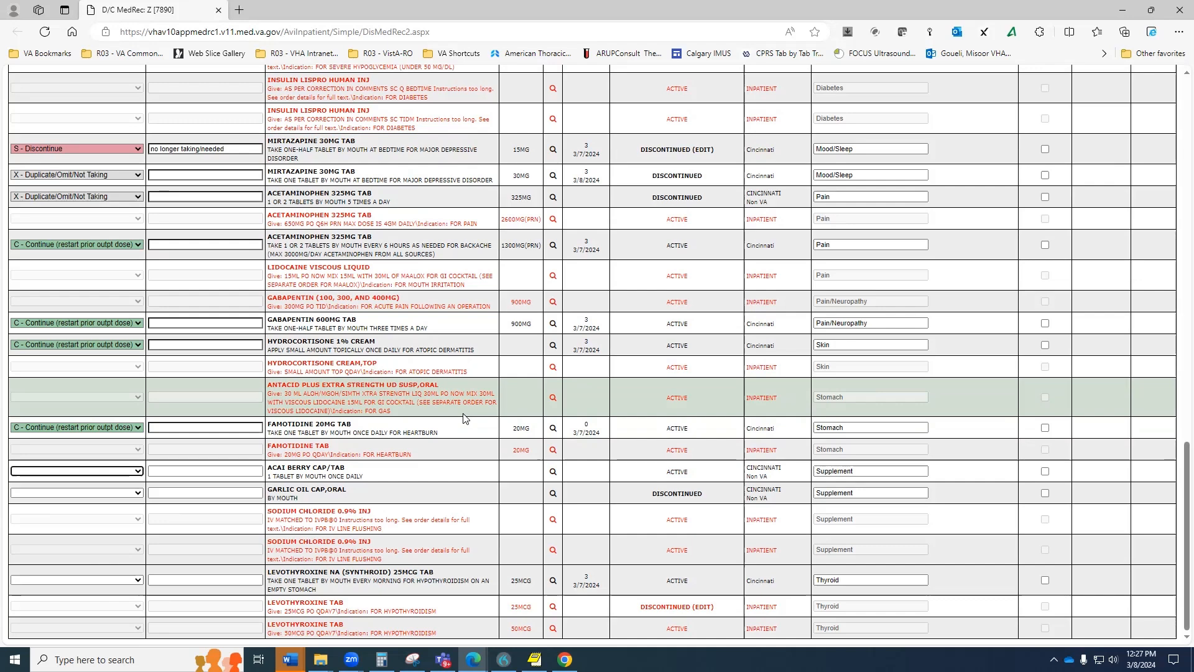
pyautogui.press('c')
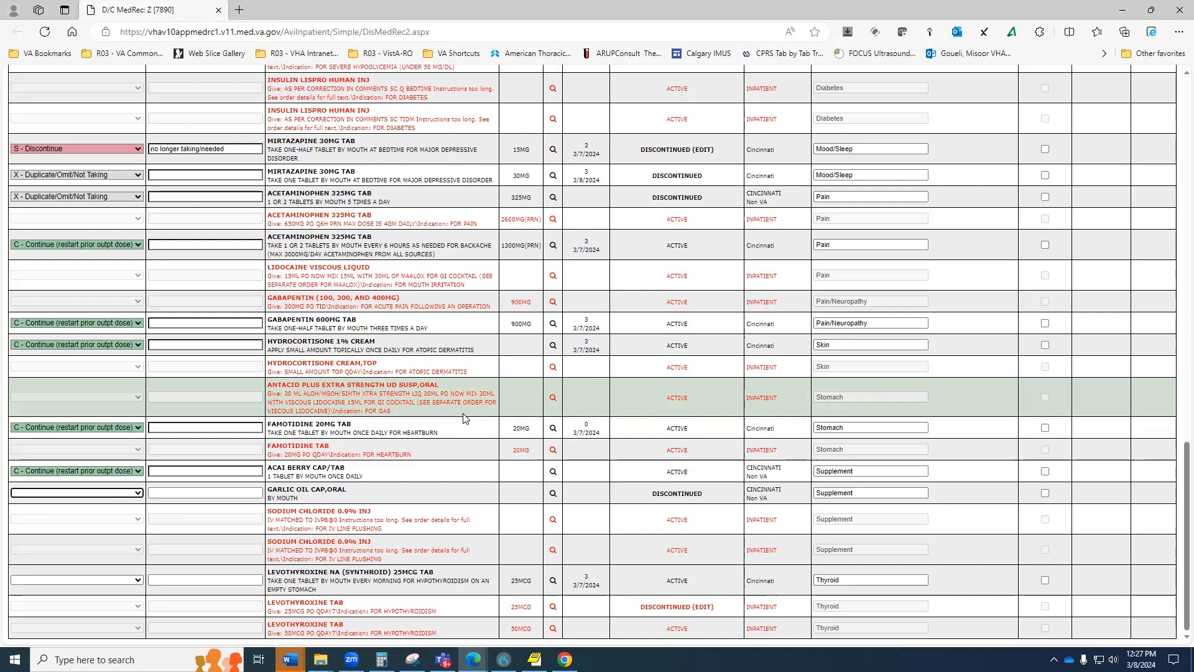
# Discontinue garlic oil with the reason 'no longer taking'.
pyautogui.press('s')
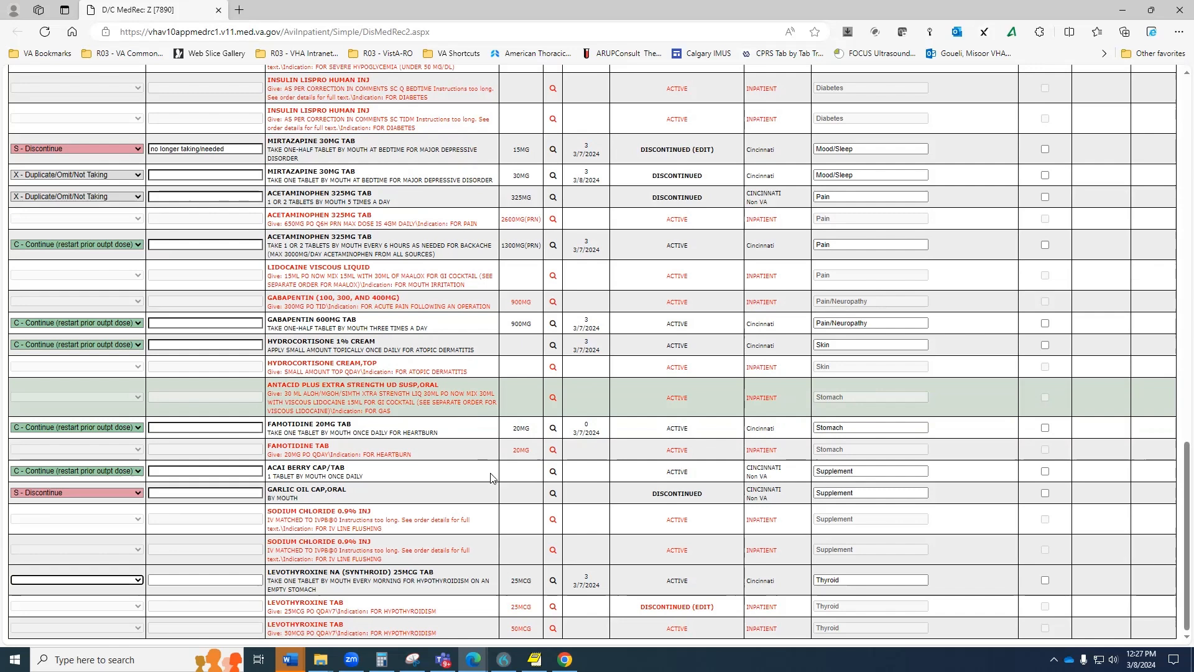
pyautogui.click(249, 492)
pyautogui.write('no')
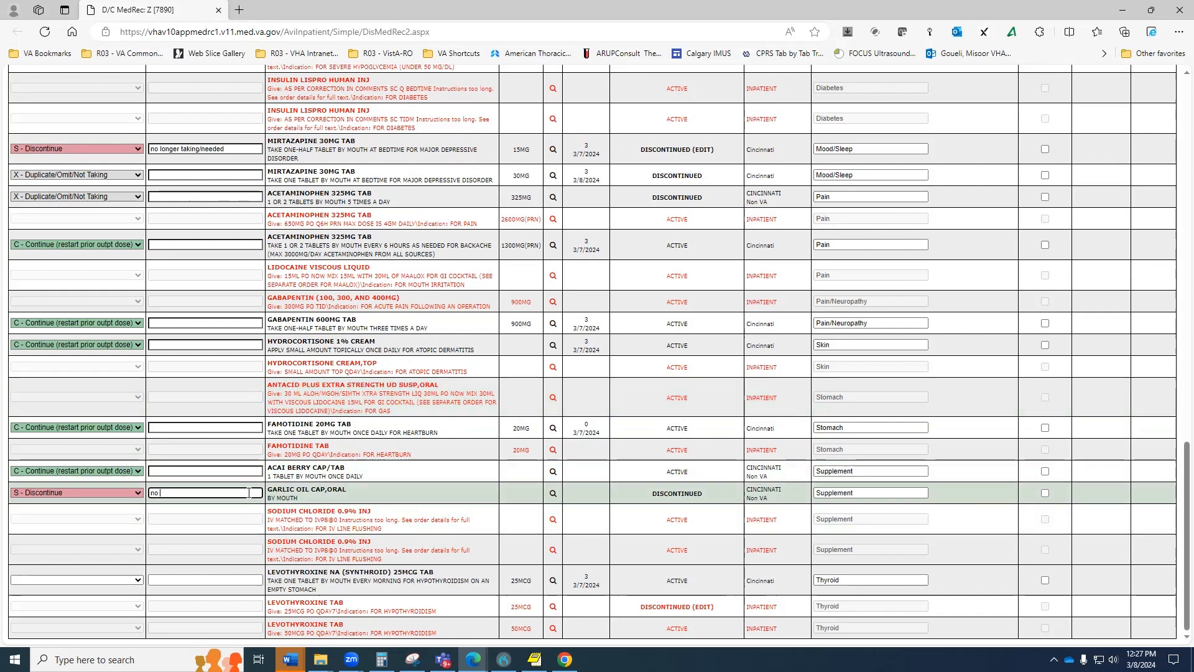
pyautogui.write(' longer taking')
pyautogui.press('Tab')
# Continue levothyroxine and check Physician Review Completed.
pyautogui.click(84, 581)
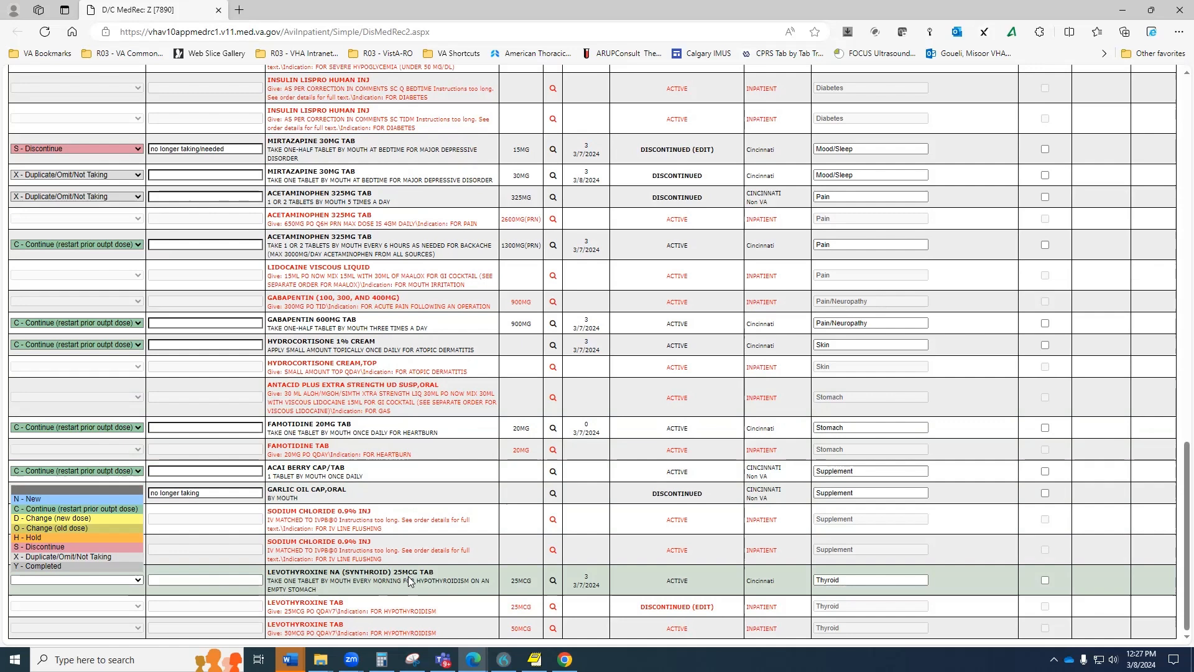
pyautogui.click(78, 508)
pyautogui.scroll(15, 608, 518)
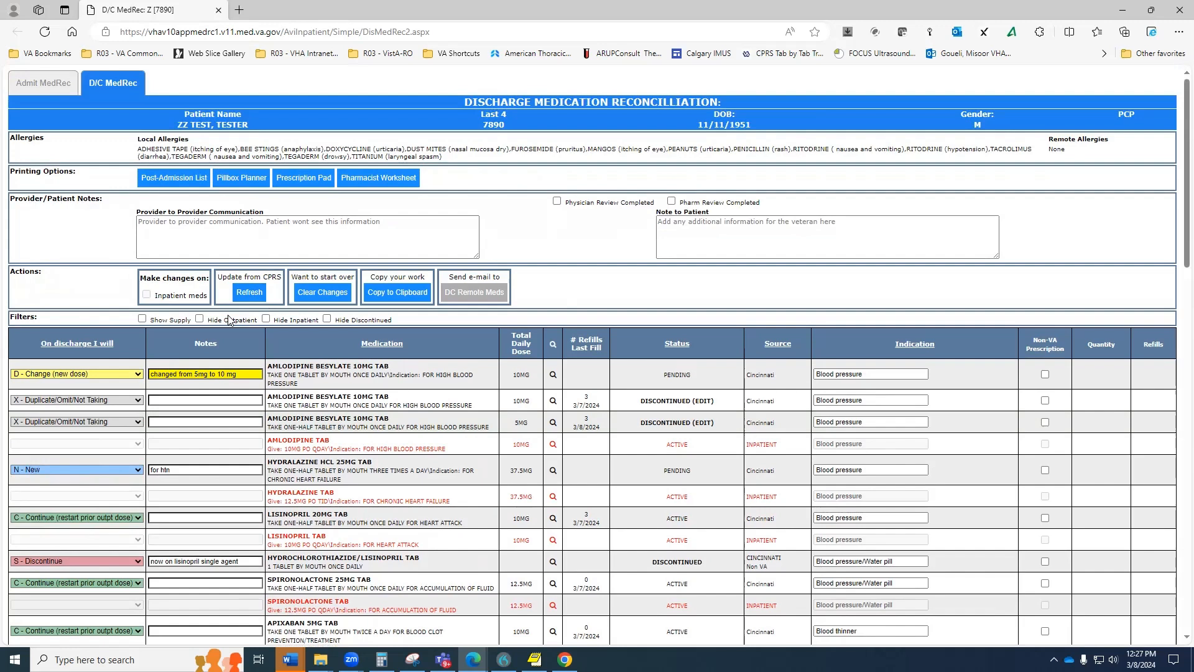
pyautogui.click(557, 201)
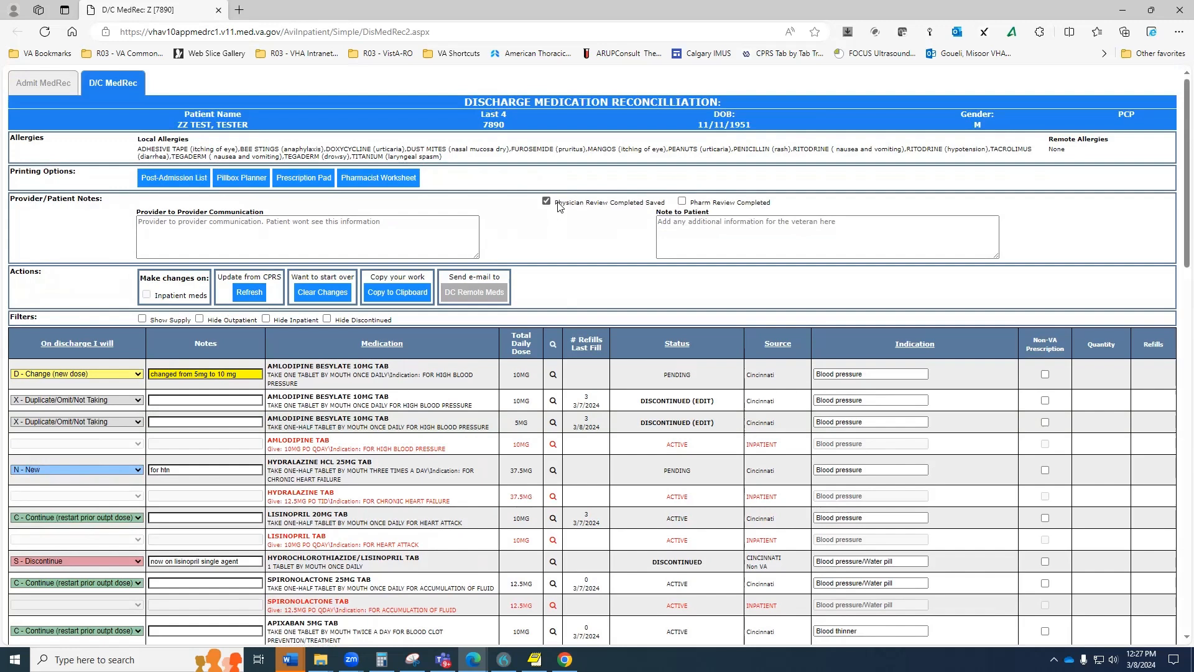
# Preview the reconciled medication list and select its full text.
pyautogui.click(386, 295)
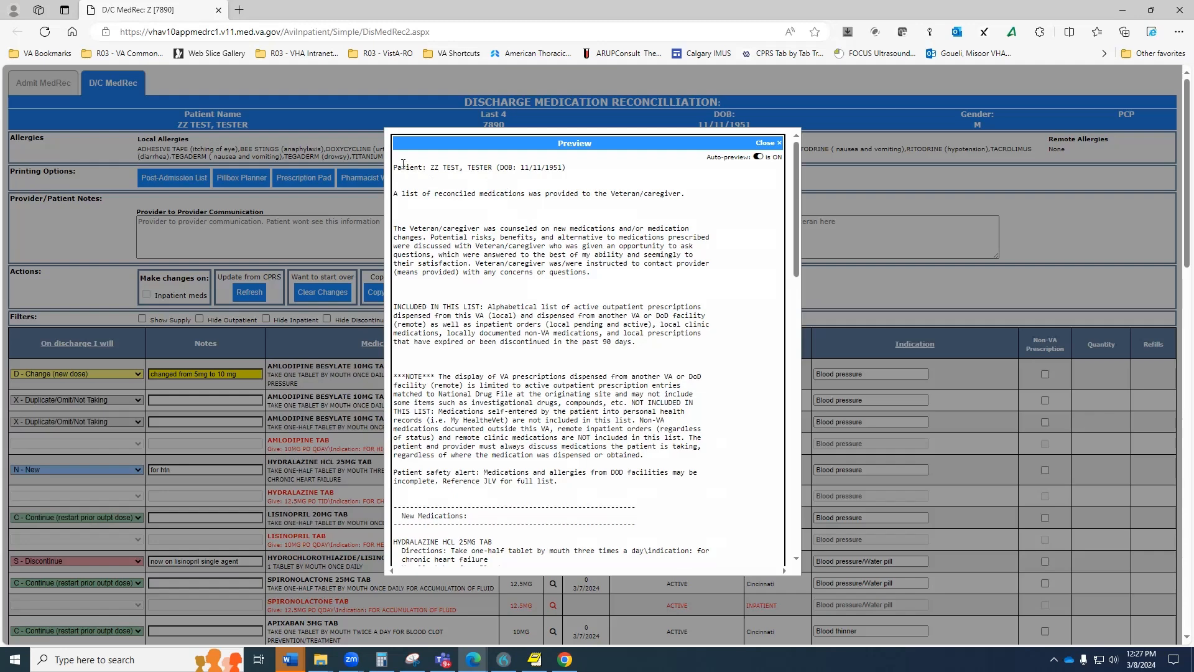
pyautogui.scroll(-10, 442, 254)
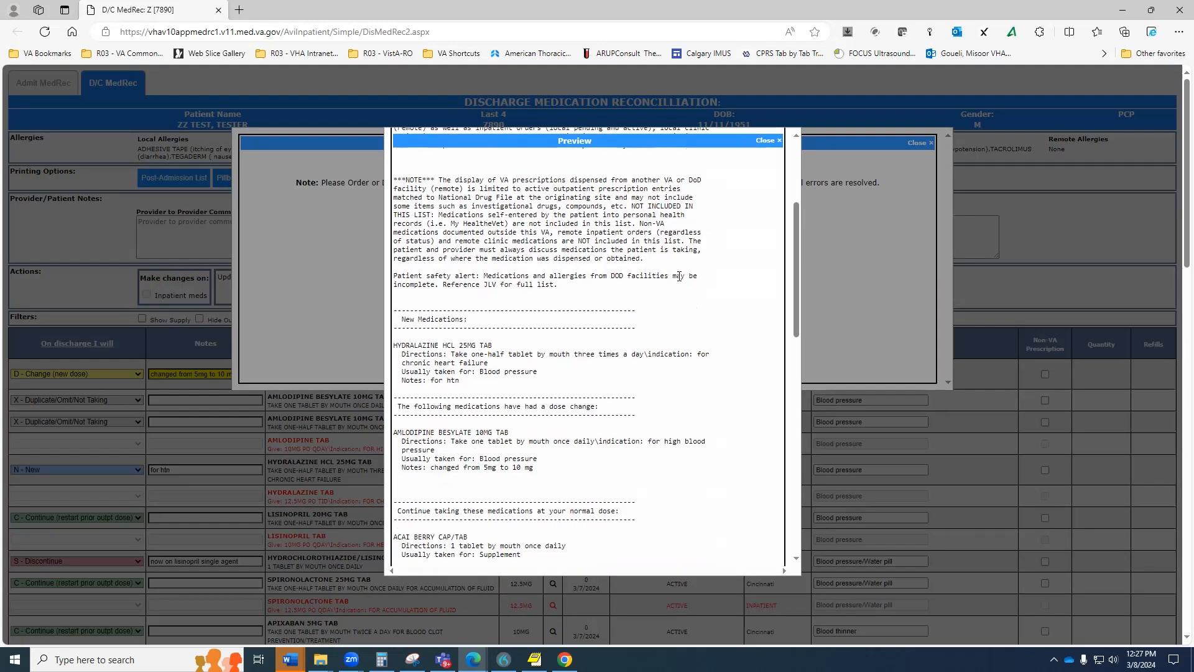
pyautogui.scroll(-10, 636, 419)
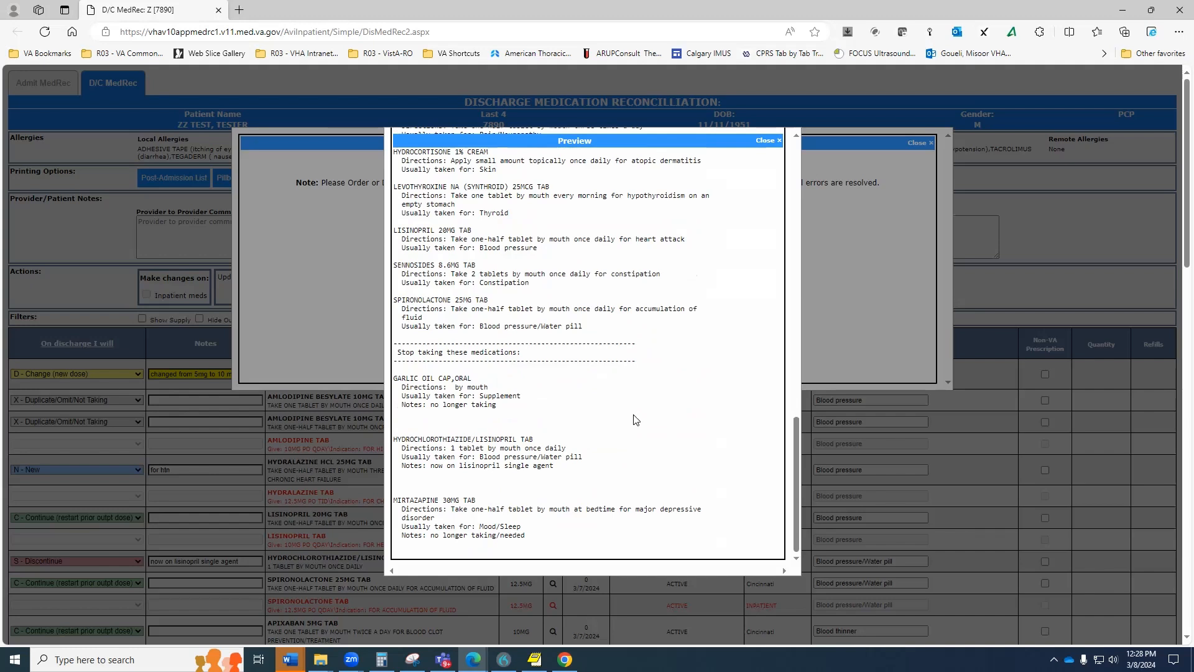
pyautogui.scroll(15, 636, 419)
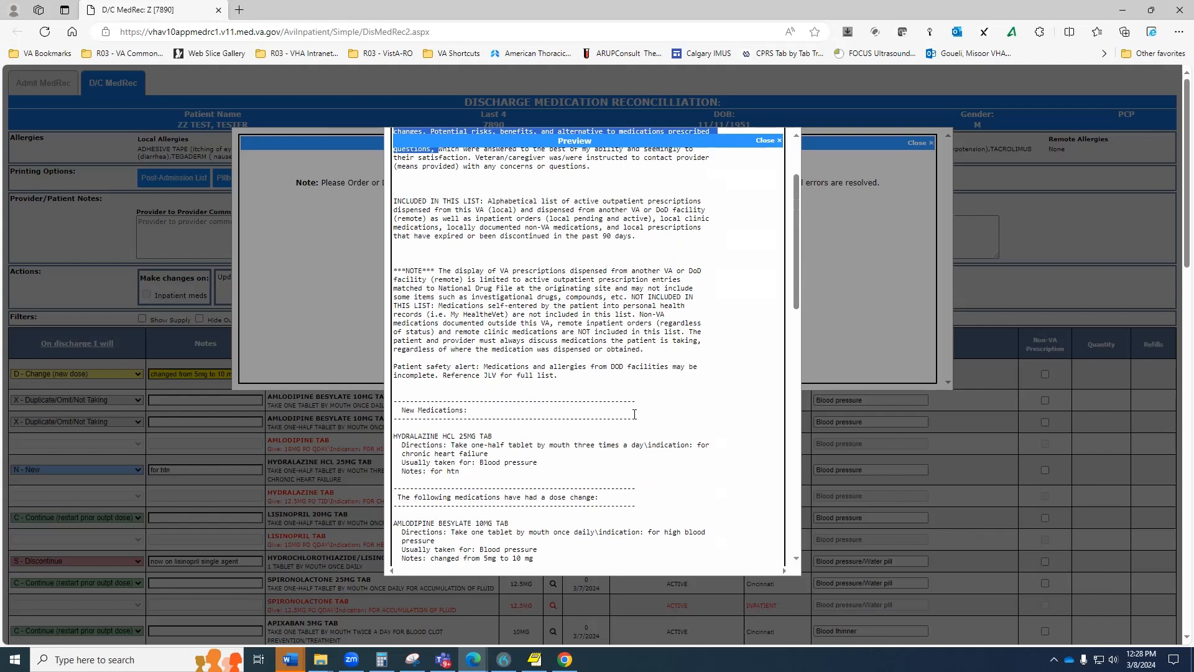
pyautogui.scroll(-5, 593, 361)
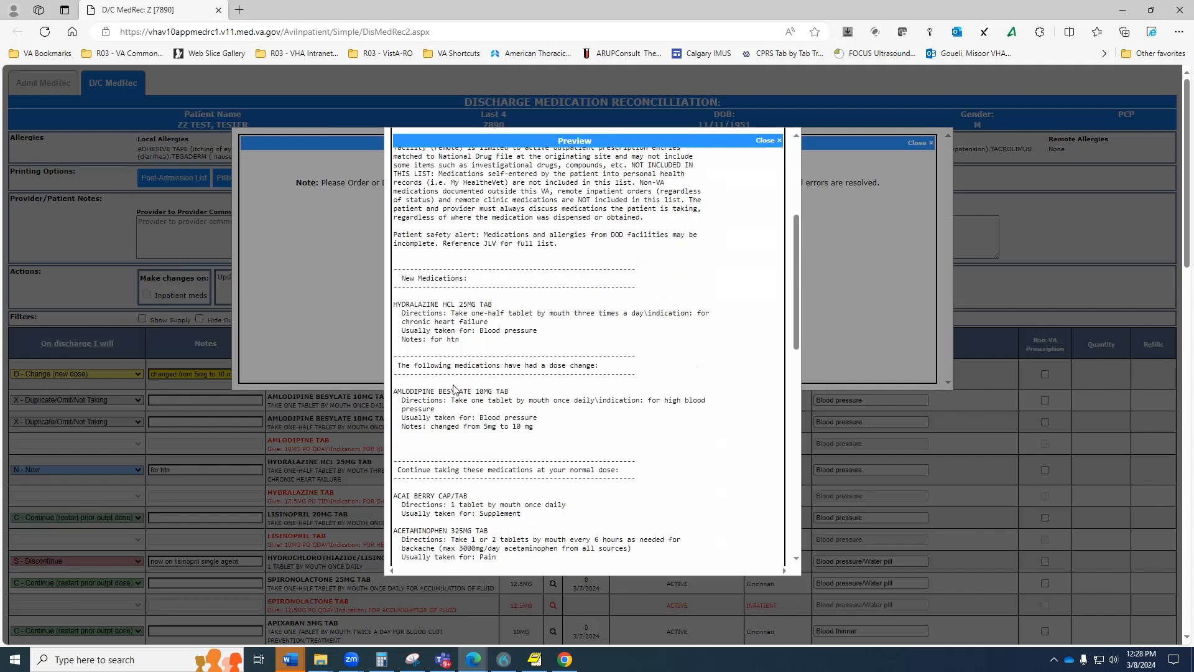
pyautogui.scroll(-15, 555, 407)
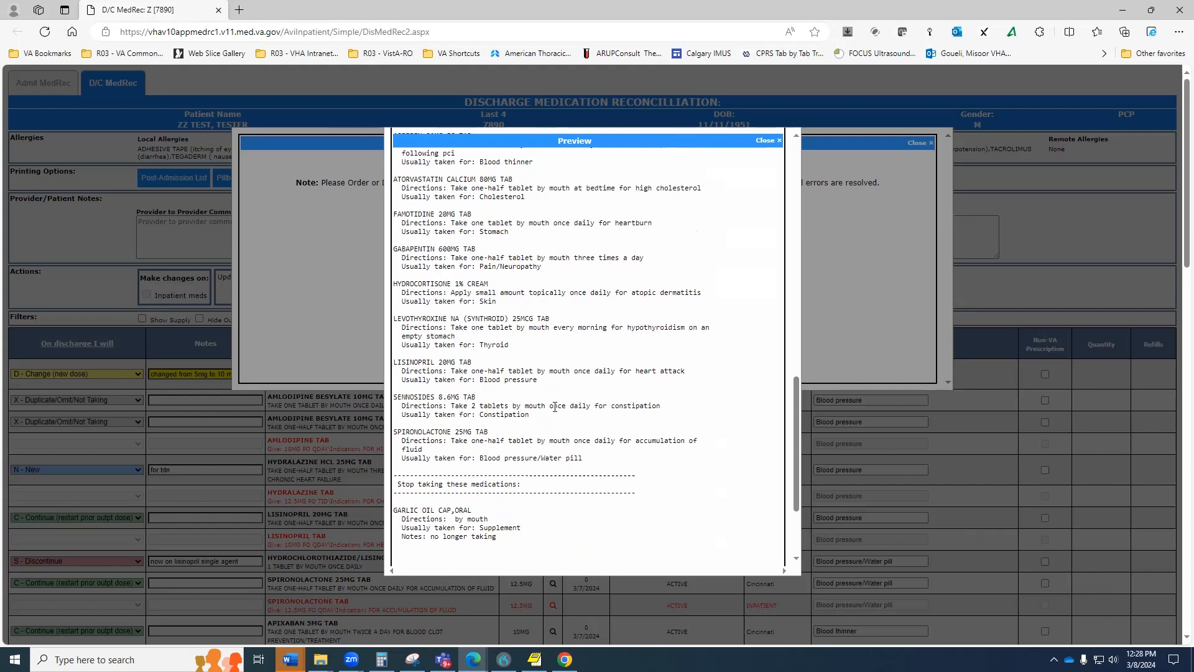
pyautogui.scroll(-3, 556, 406)
pyautogui.scroll(-2, 482, 473)
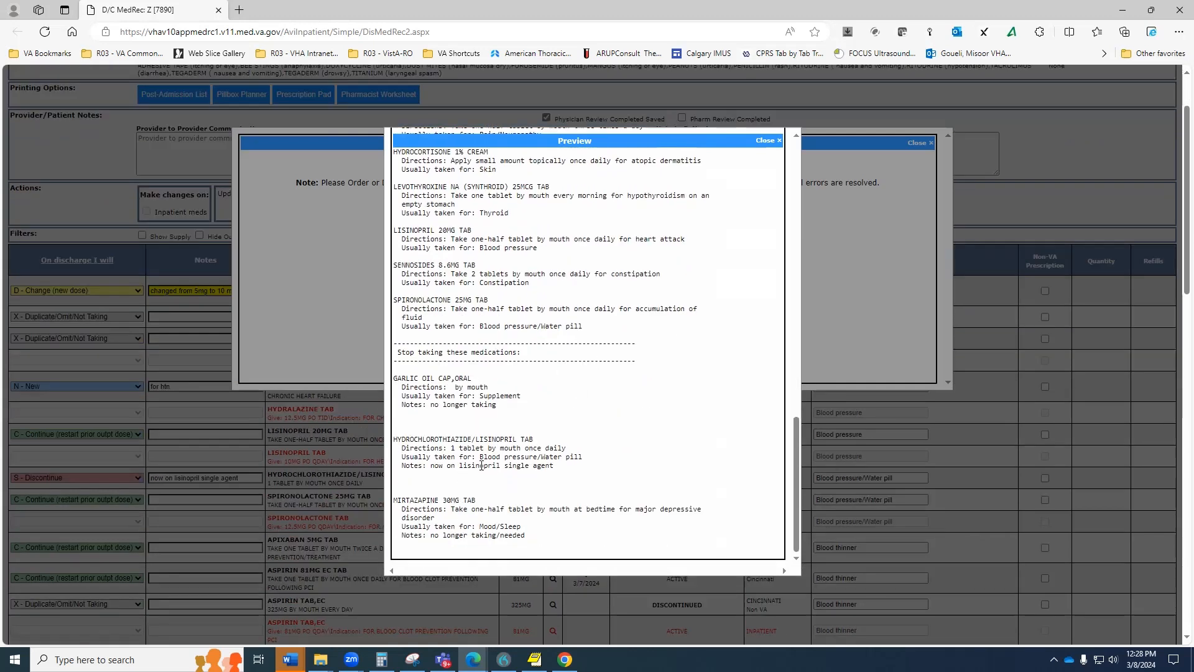
pyautogui.scroll(-2, 482, 466)
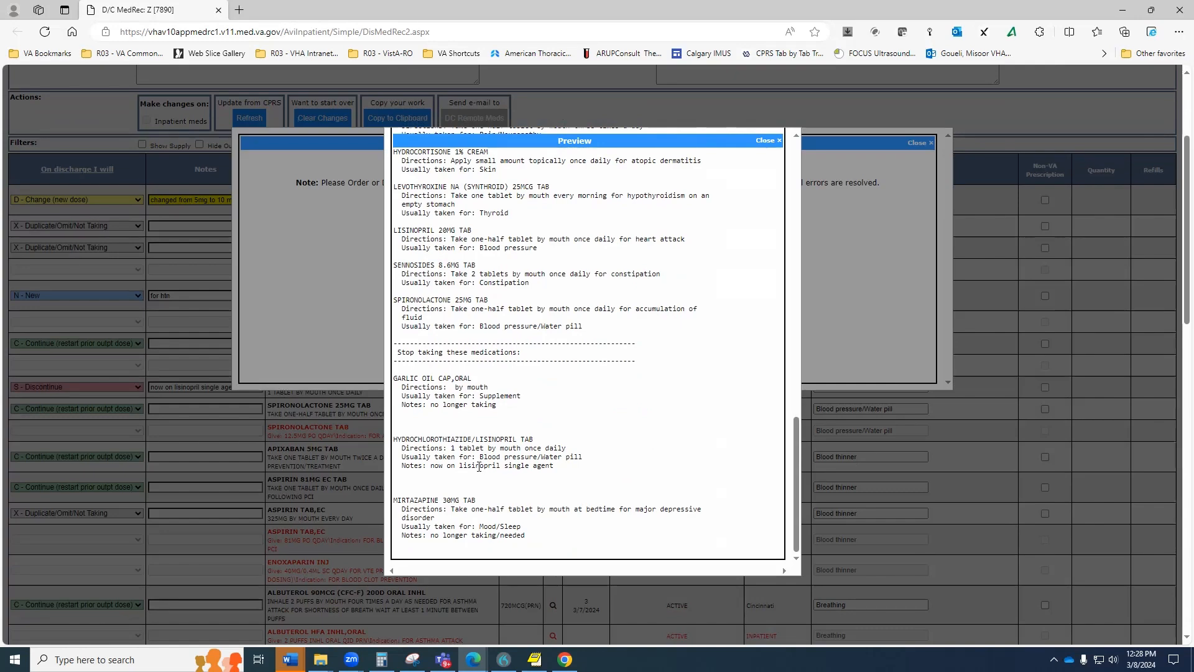
pyautogui.scroll(15, 528, 353)
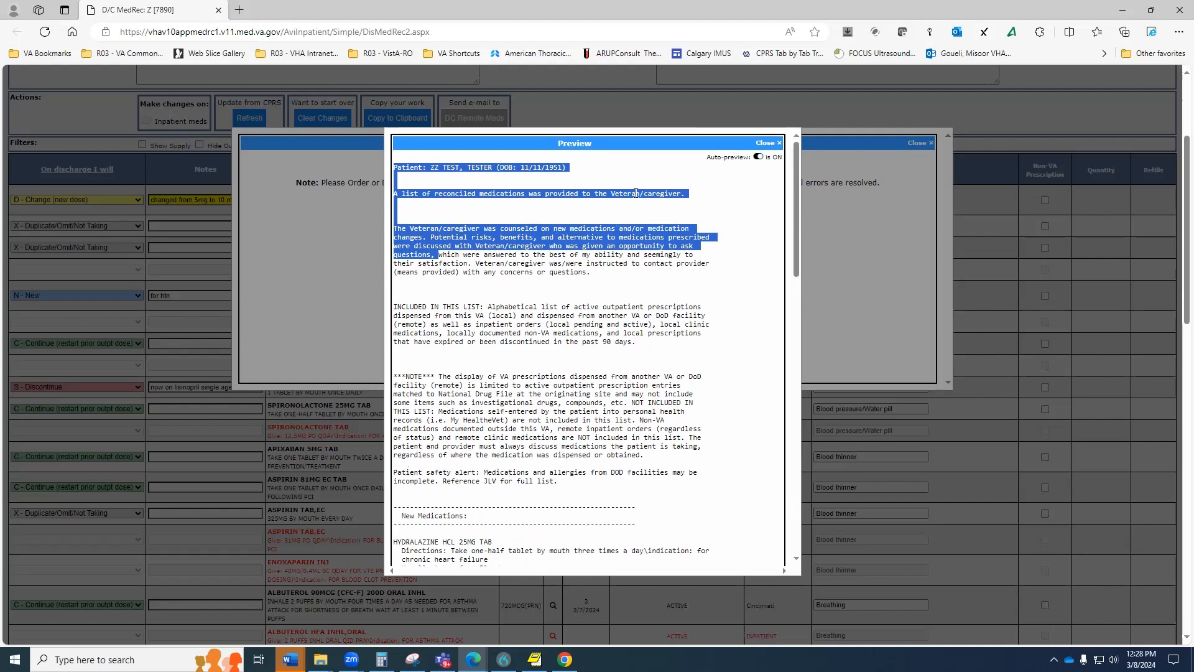
pyautogui.click(412, 182)
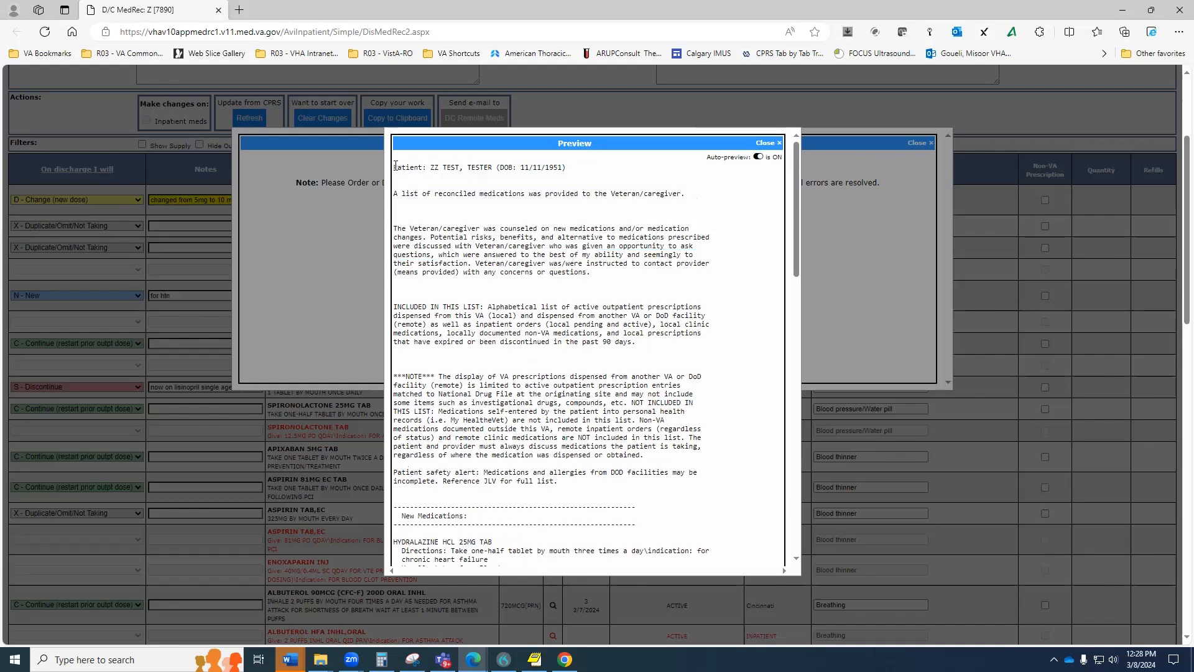
pyautogui.moveTo(395, 166); pyautogui.dragTo(684, 193)
pyautogui.scroll(-15, 719, 547)
pyautogui.keyDown('shift'); pyautogui.click(725, 546); pyautogui.keyUp('shift')
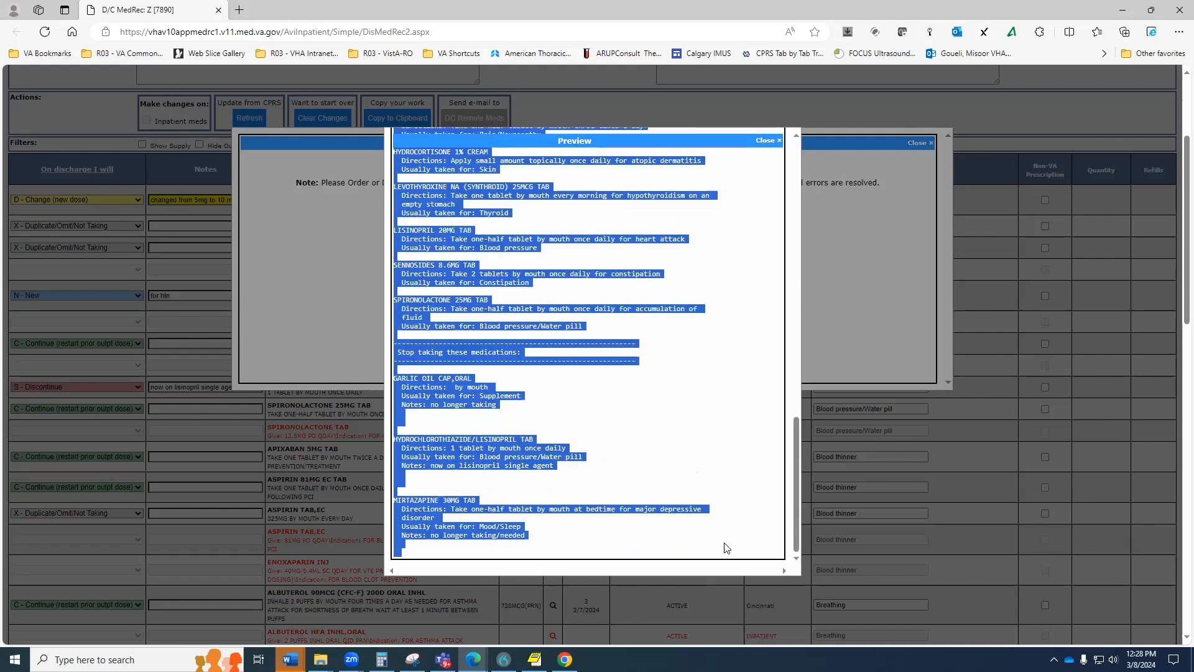
# Close the Preview and Double Check dialogs, copy the list, and return to CPRS Notes.
pyautogui.click(776, 140)
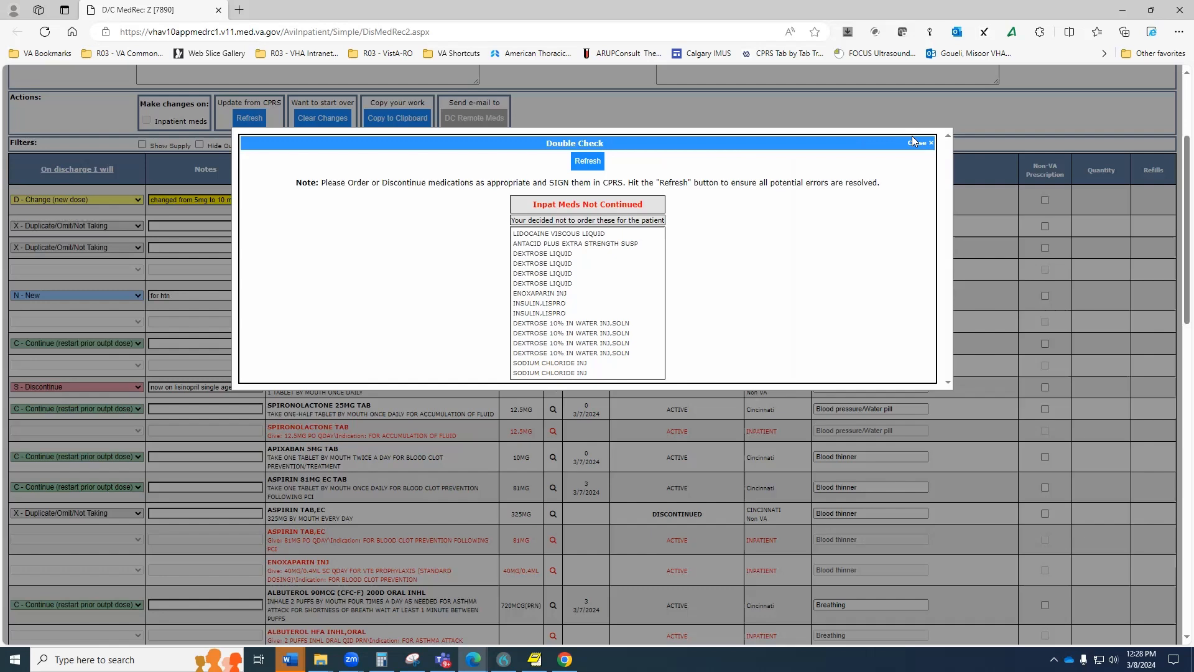
pyautogui.click(919, 141)
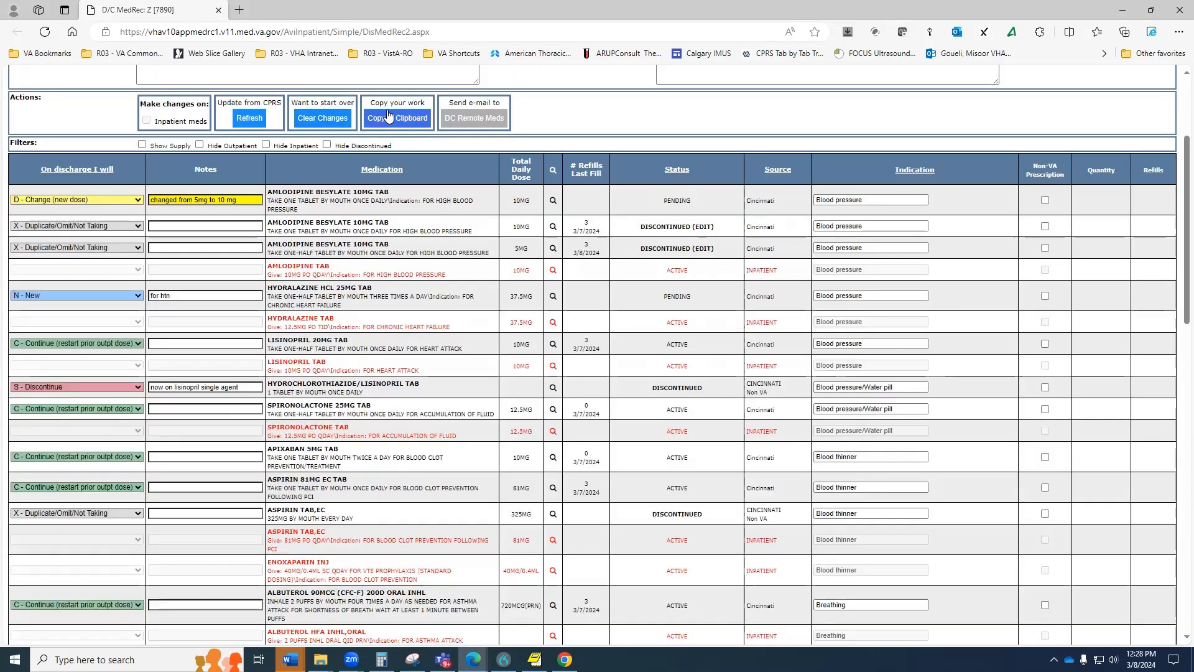
pyautogui.click(389, 115)
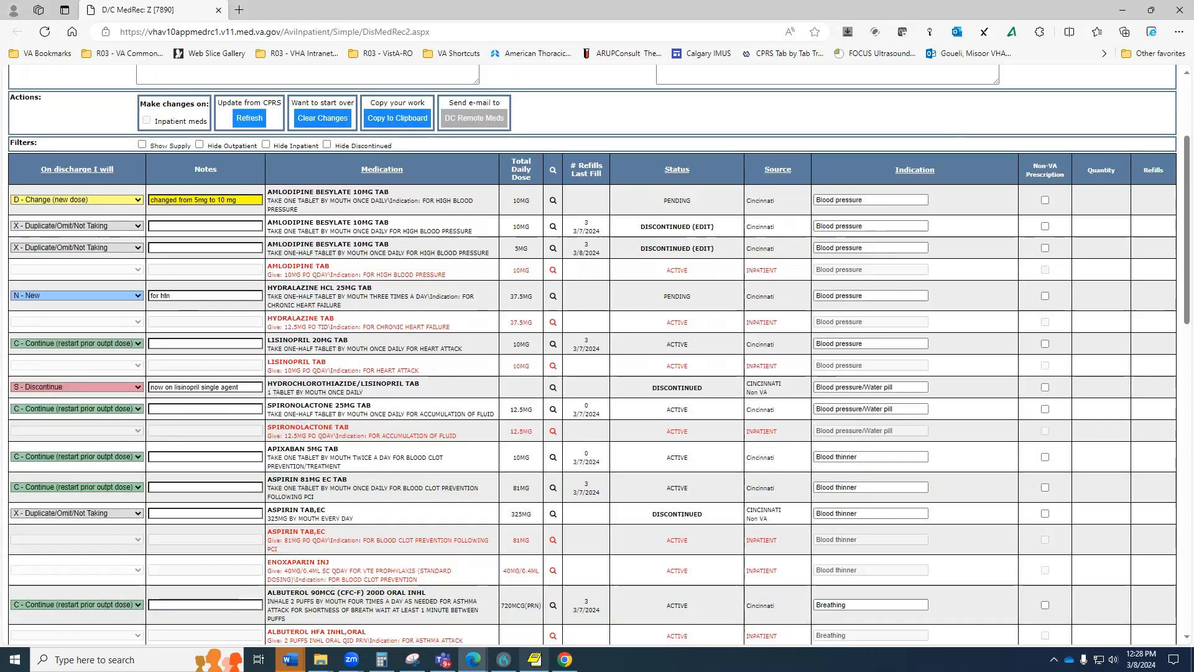
pyautogui.click(535, 658)
pyautogui.click(145, 629)
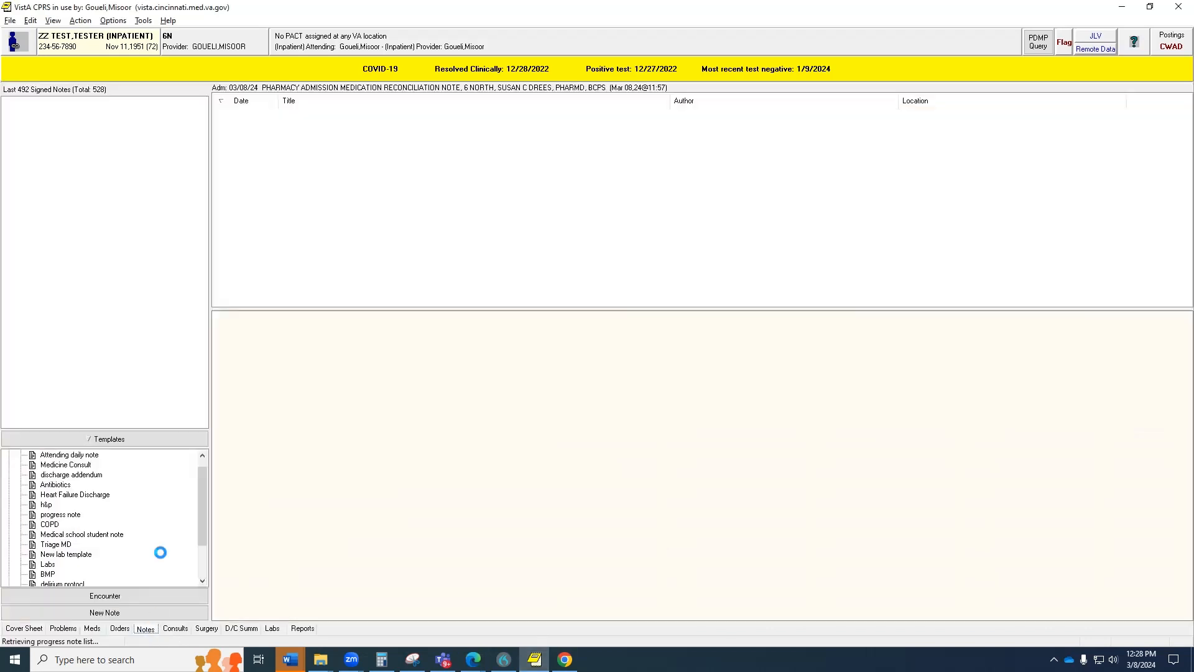
# Create a new DISCHARGE MEDICATION RECONCILIATION NOTE and view the pharmacy admission reconciliation text.
pyautogui.click(109, 612)
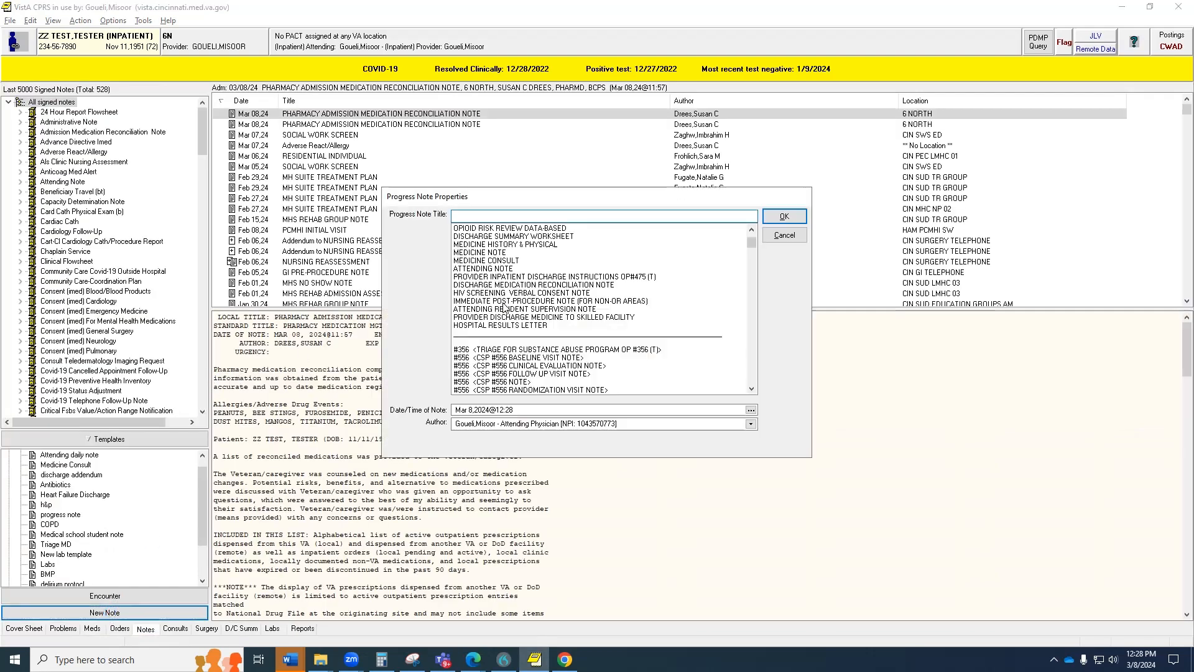
pyautogui.click(543, 284)
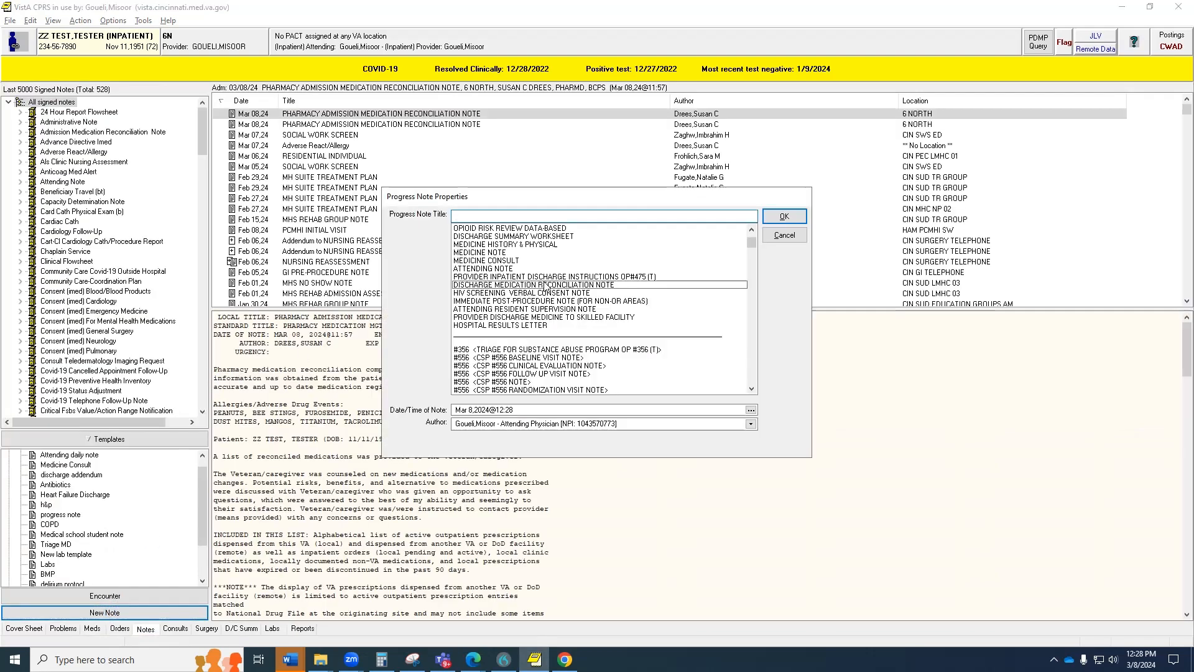
pyautogui.click(781, 217)
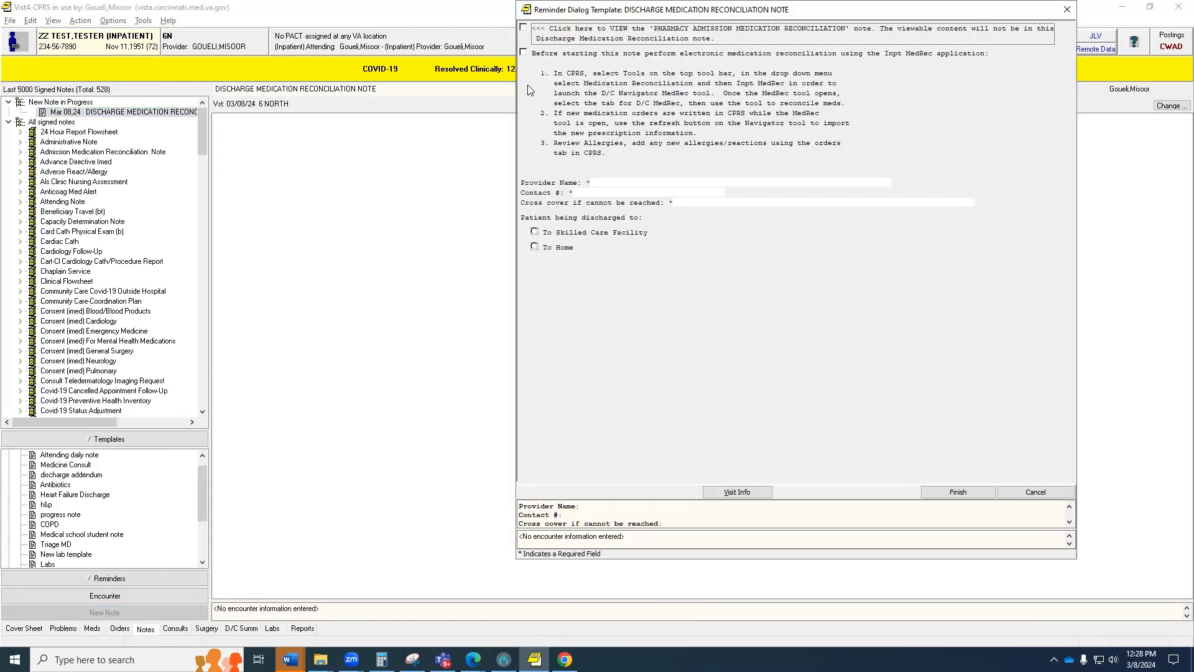
pyautogui.click(523, 28)
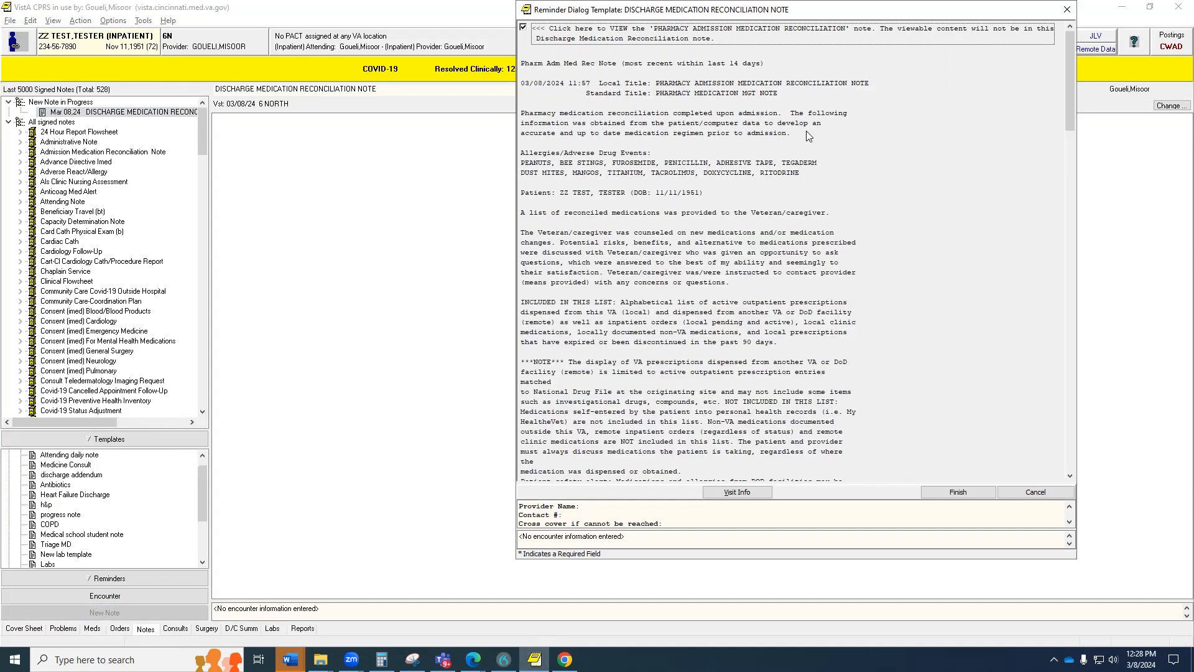
# Acknowledge the instructions and enter the provider's name and contact, adding 'TEAMS, or vocera'.
pyautogui.moveTo(1069, 117); pyautogui.dragTo(595, 48)
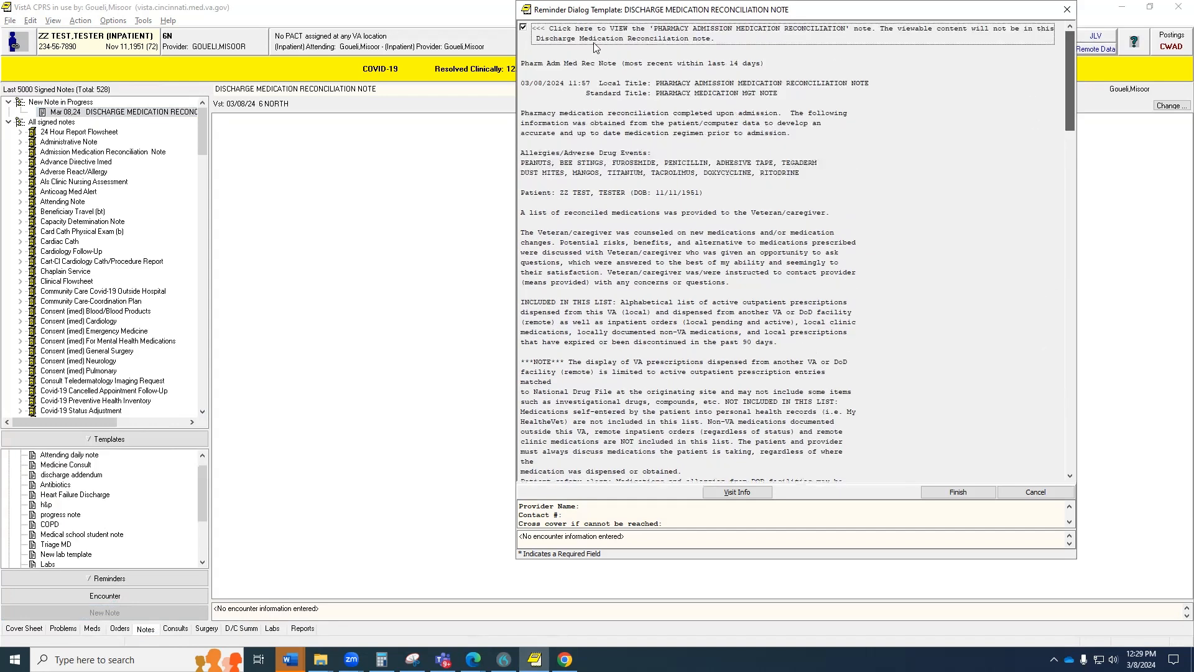
pyautogui.click(524, 29)
pyautogui.click(524, 53)
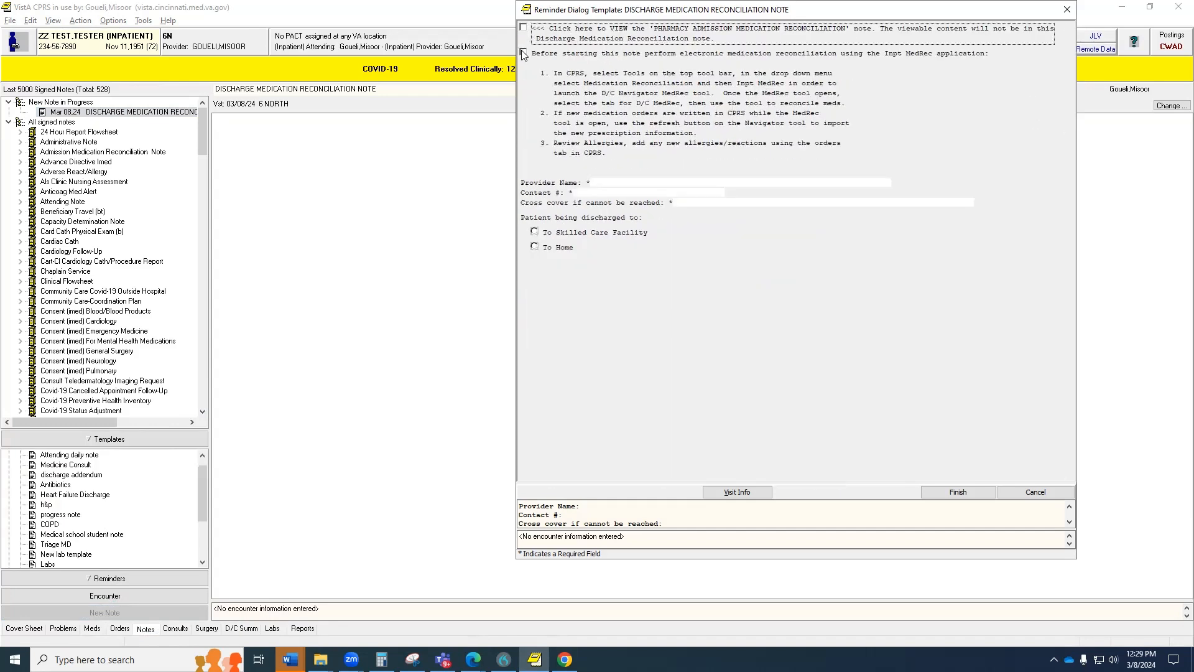
pyautogui.click(607, 186)
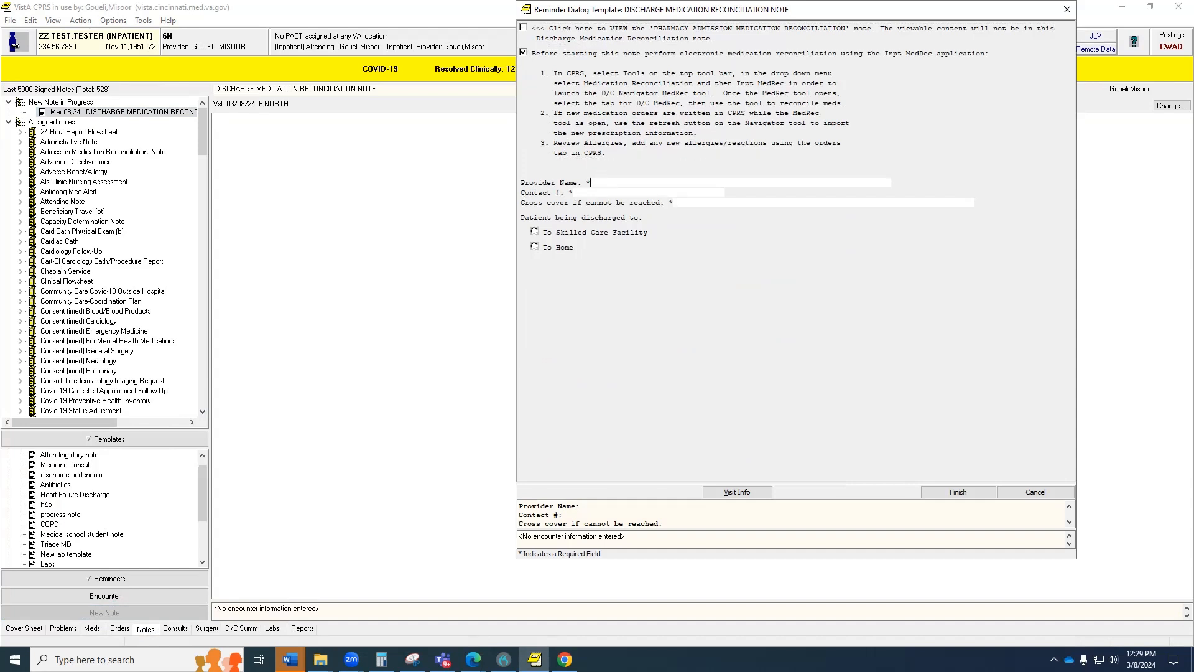
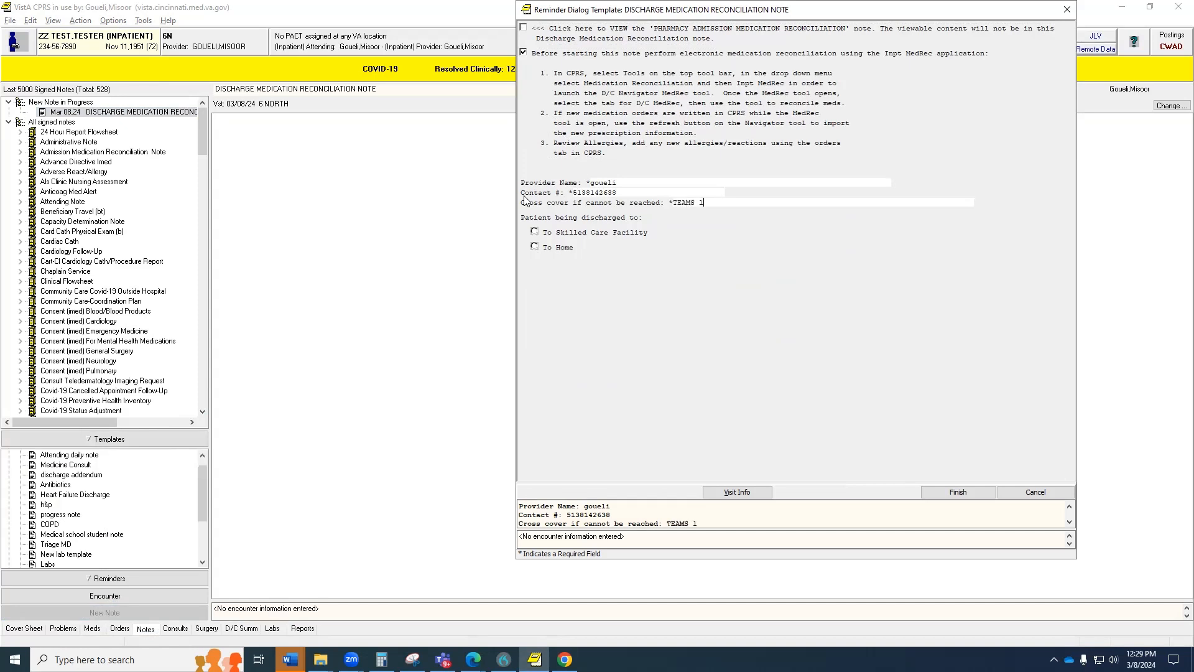
pyautogui.press('BackSpace')
# Choose To Home, allergies reviewed, No to warfarin, discontinuations and IV antibiotics, and request the pharmacy consult.
pyautogui.click(534, 247)
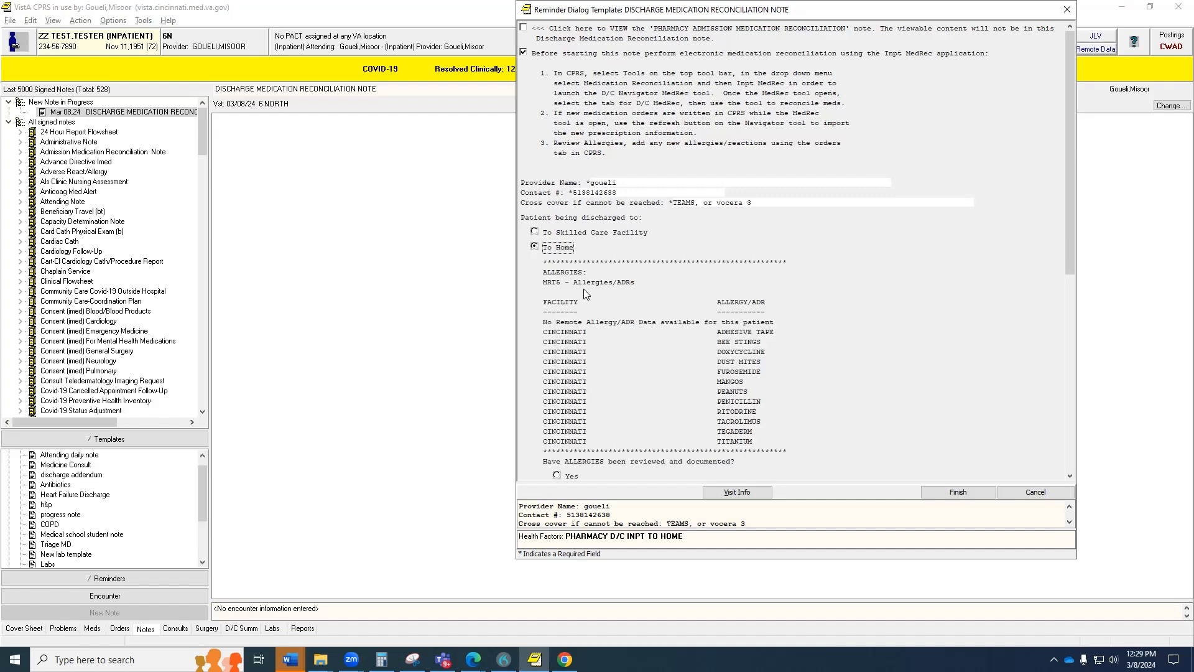
pyautogui.scroll(-2, 611, 293)
pyautogui.click(556, 400)
pyautogui.scroll(-7, 559, 386)
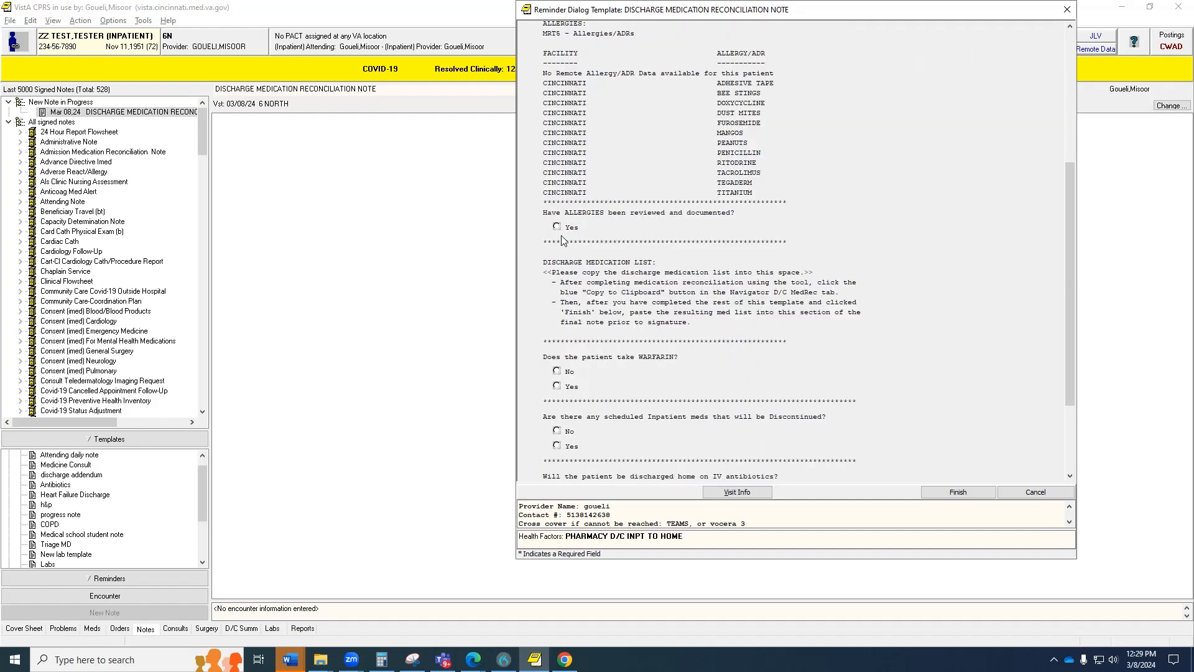
pyautogui.click(556, 272)
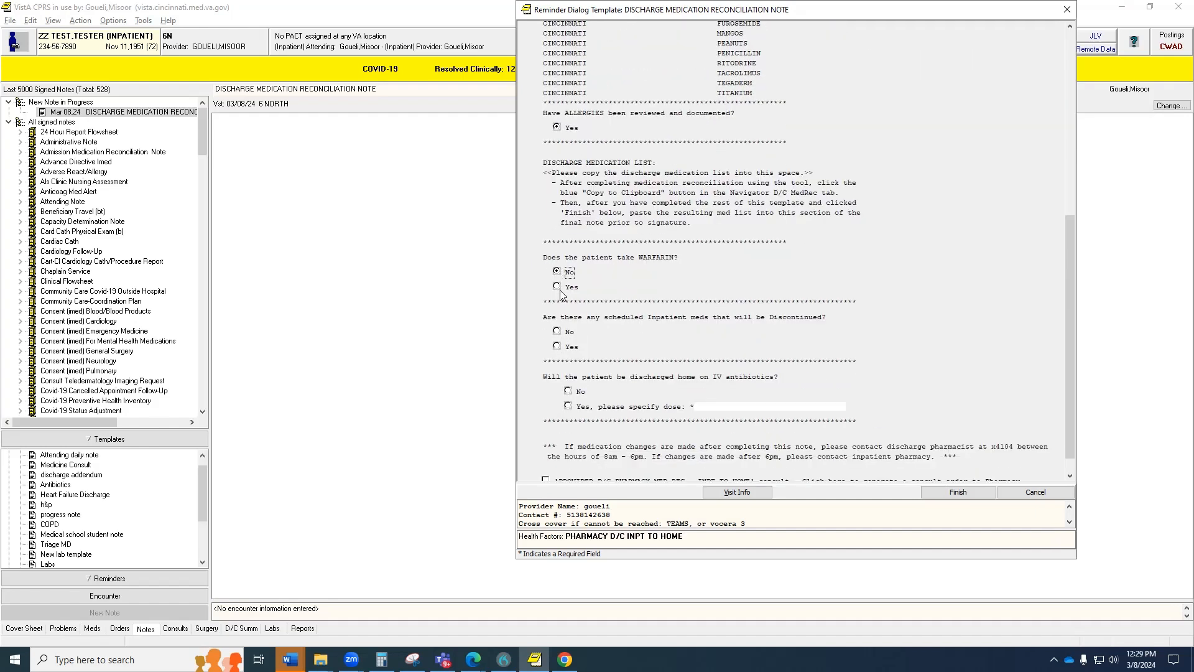
pyautogui.click(557, 333)
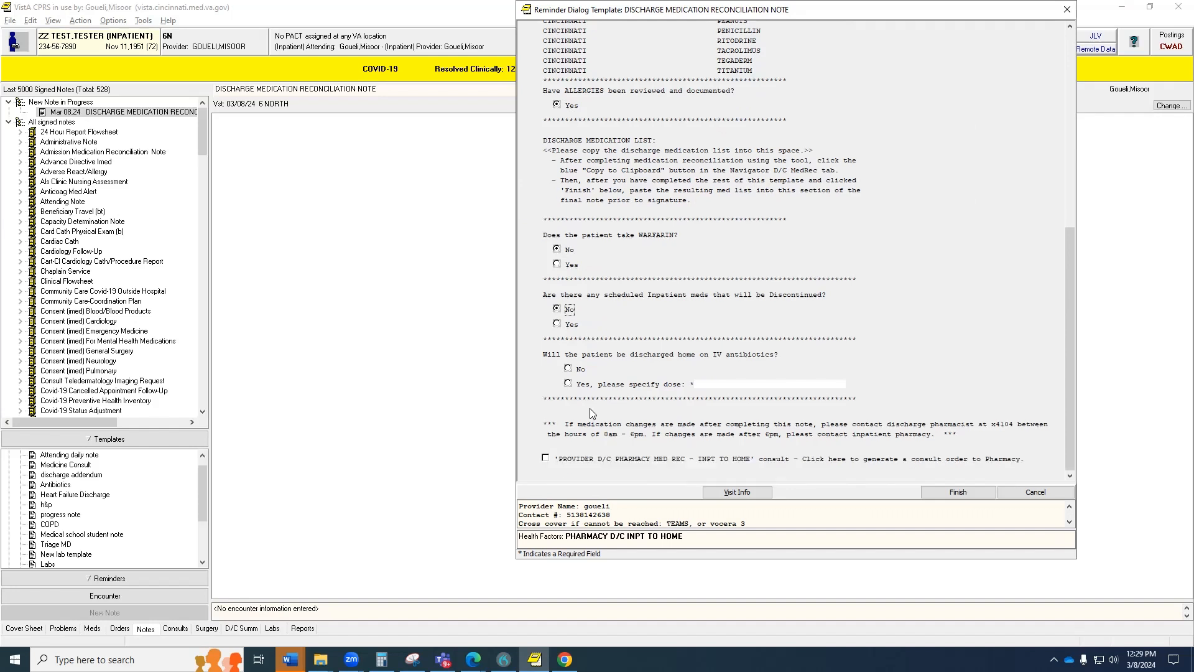
pyautogui.click(569, 370)
pyautogui.click(545, 459)
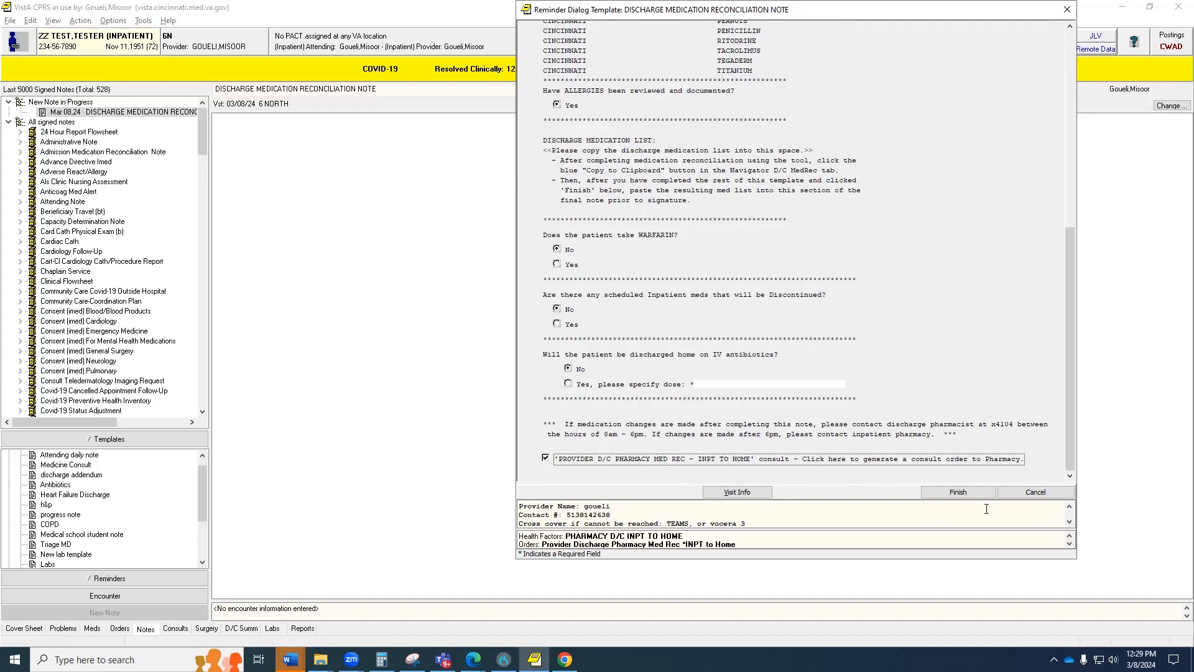
pyautogui.click(970, 494)
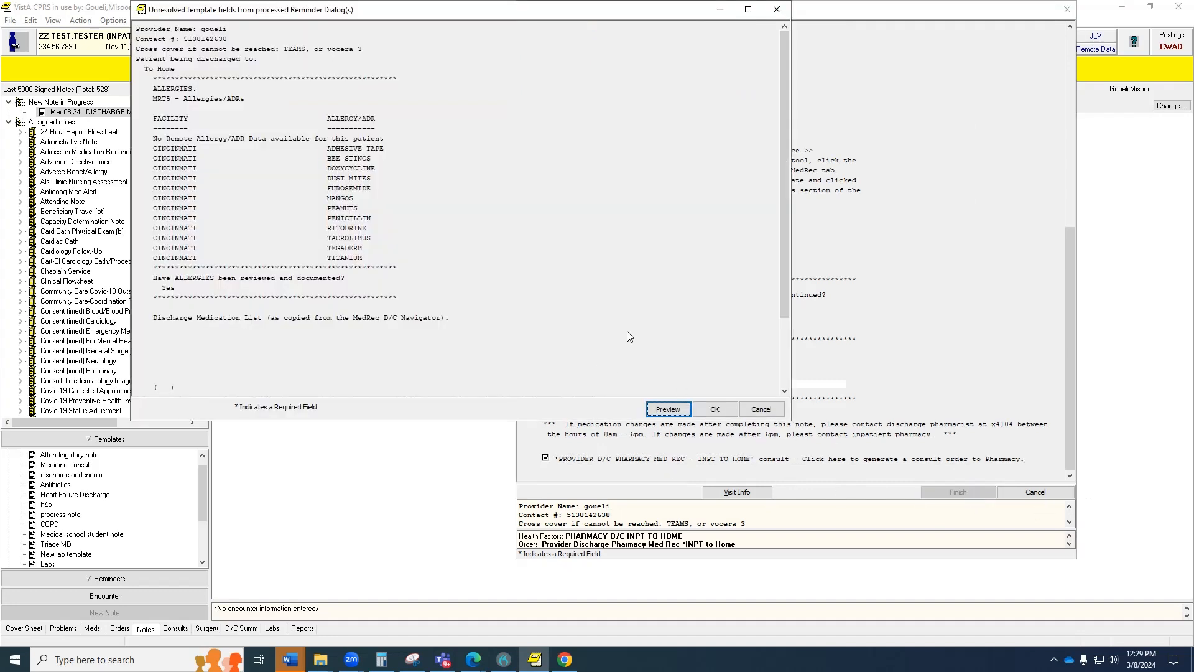
# Accept the unresolved template fields and confirm being the primary encounter provider.
pyautogui.scroll(-3, 632, 342)
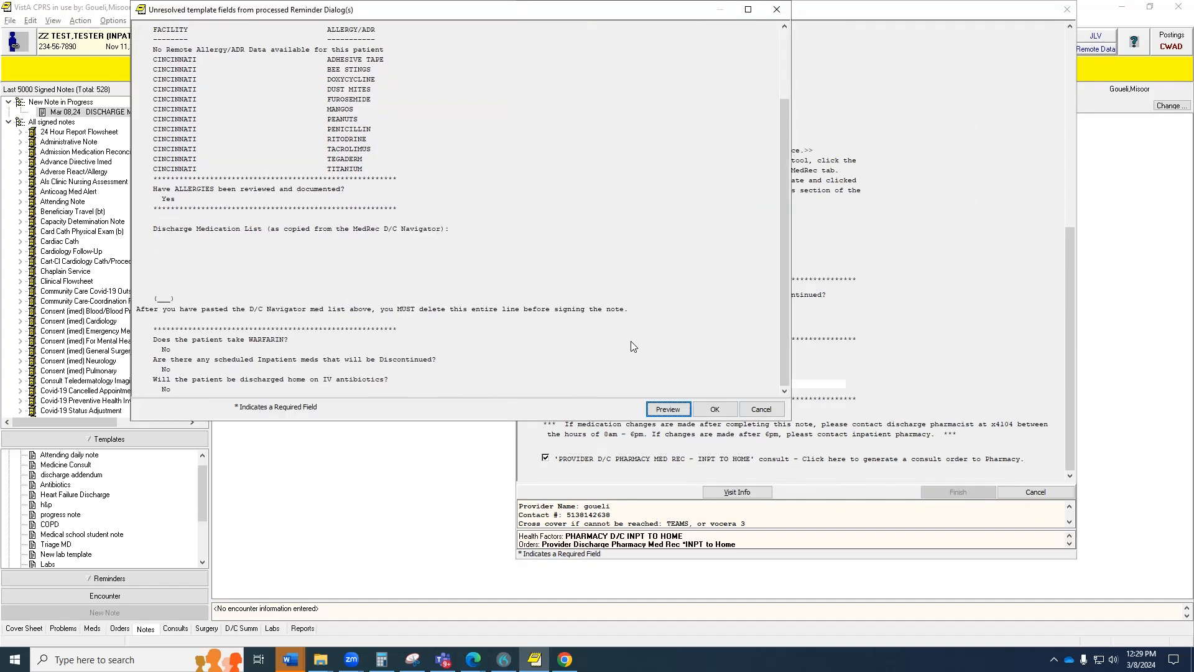
pyautogui.click(714, 409)
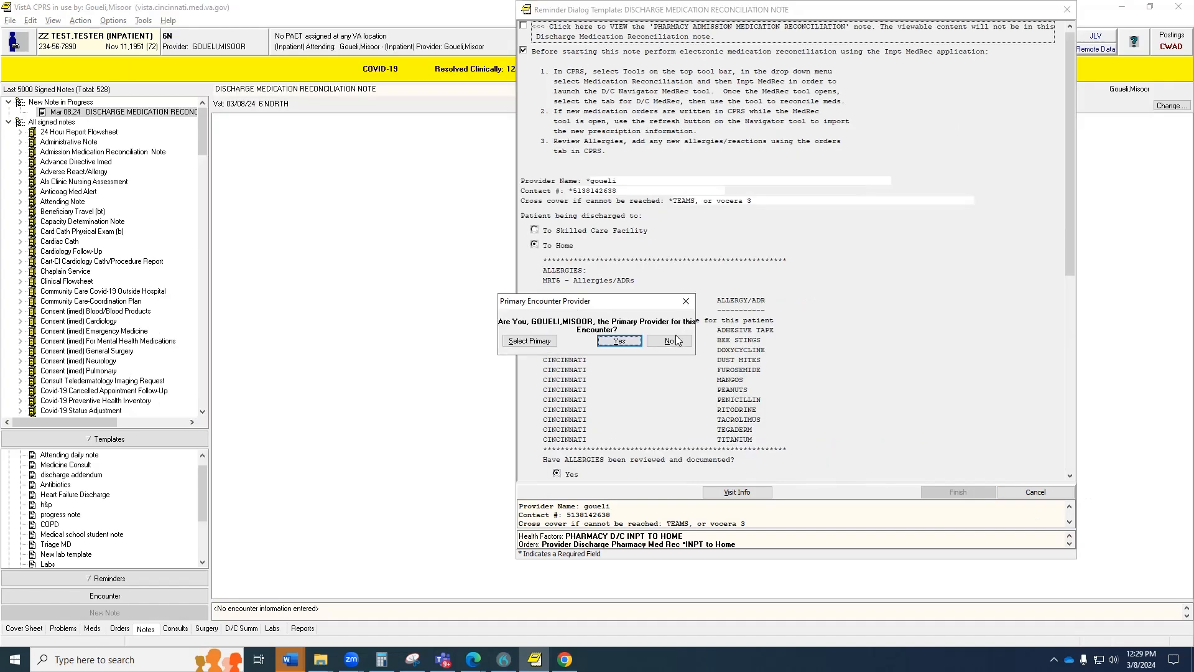
pyautogui.click(619, 341)
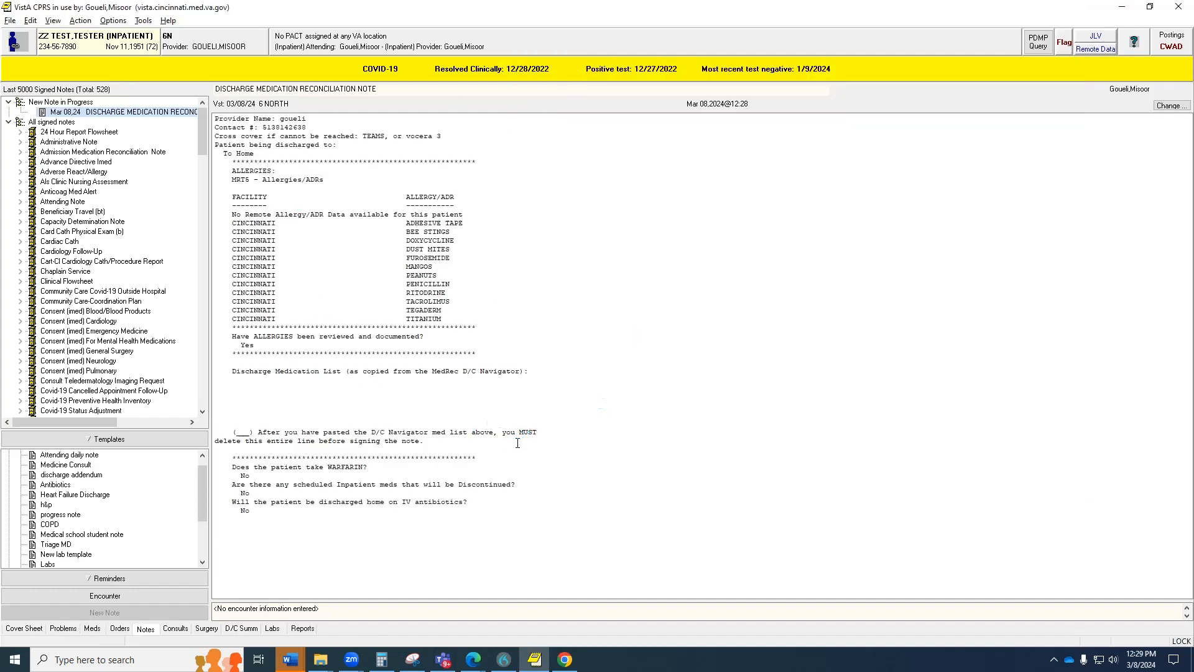
# Fill the D/C INPT TO HOME form: no COVID-19, noon–2 pm, home, meds picked up at pharmacy.
pyautogui.click(139, 29)
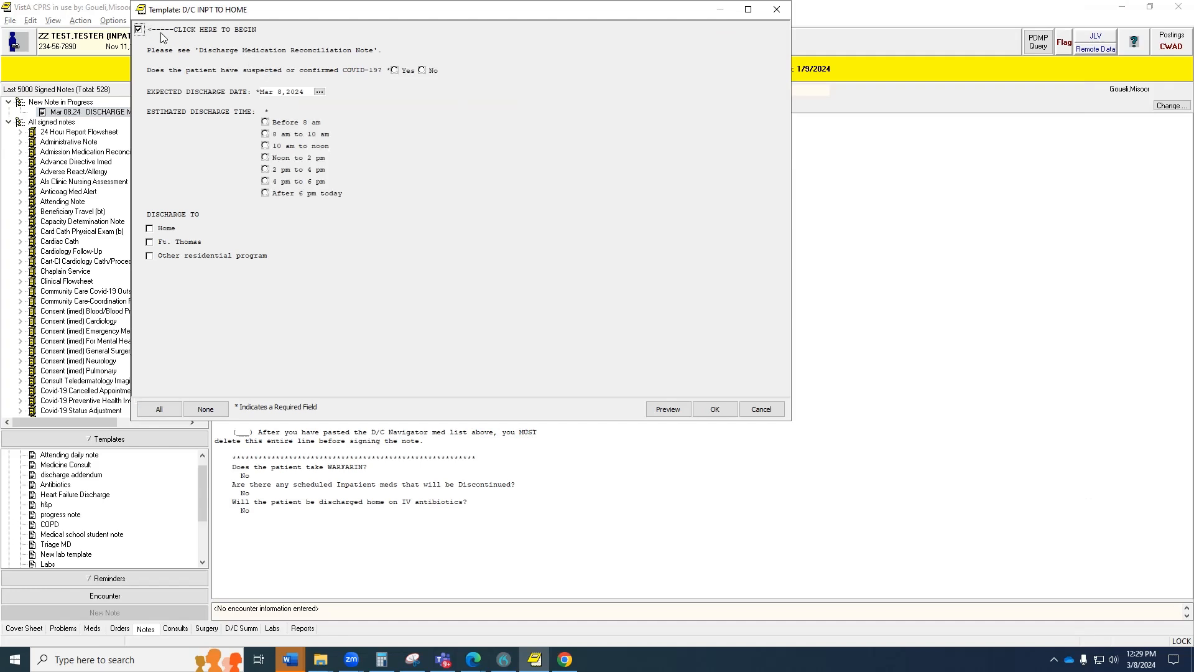
pyautogui.click(423, 71)
pyautogui.click(266, 157)
pyautogui.click(150, 228)
pyautogui.press('space')
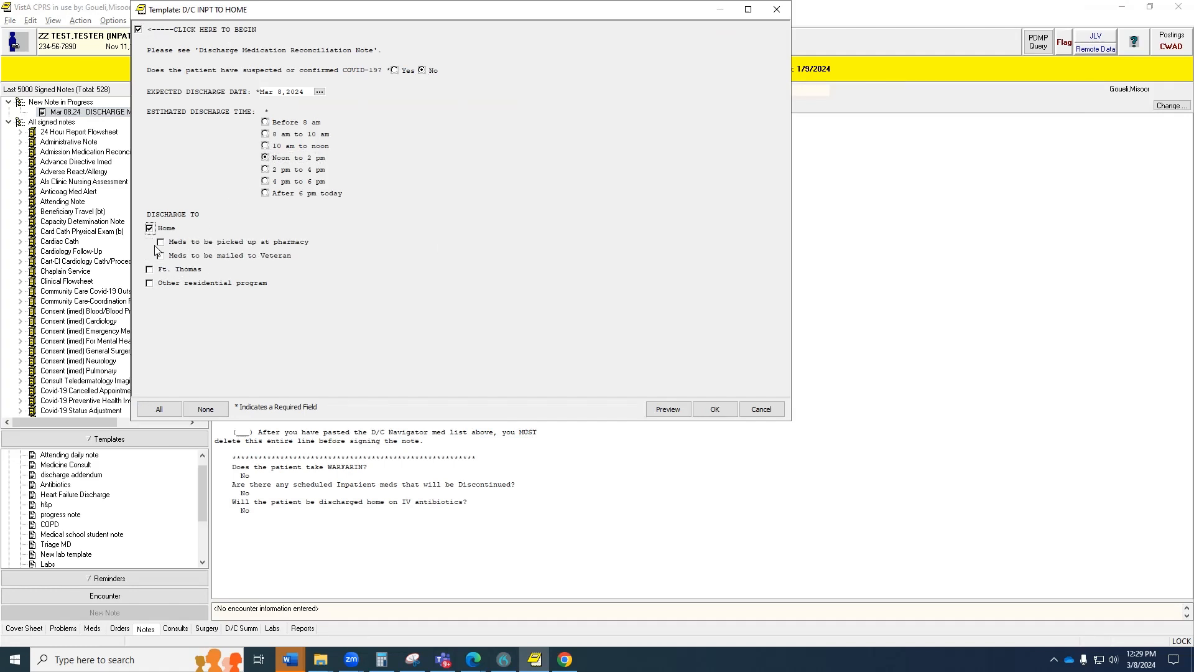
pyautogui.click(163, 242)
# Set the consult's clinically indicated date to Mar 8, 2024 and accept the order.
pyautogui.click(719, 409)
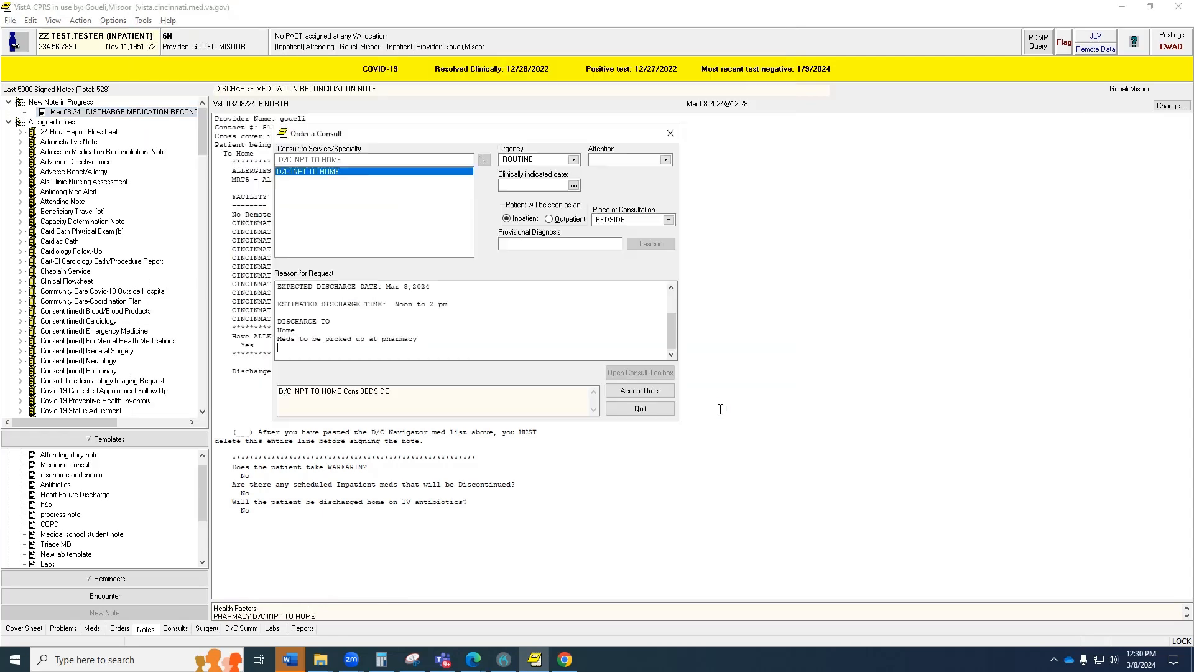
pyautogui.click(573, 185)
pyautogui.click(663, 273)
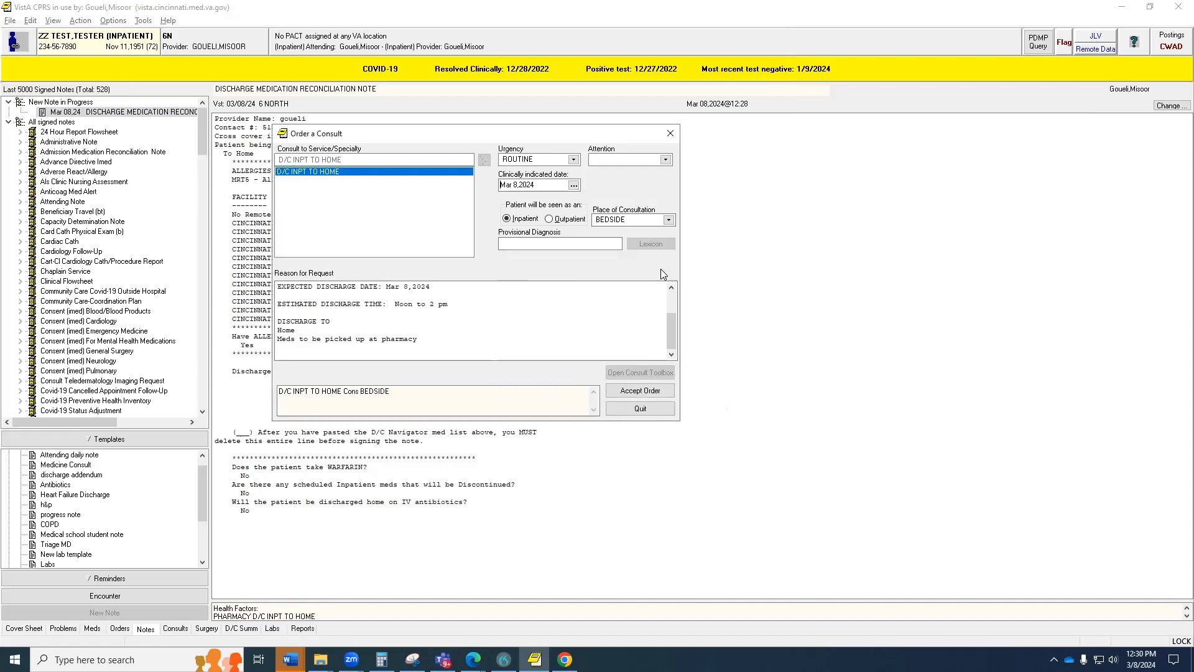
pyautogui.click(645, 390)
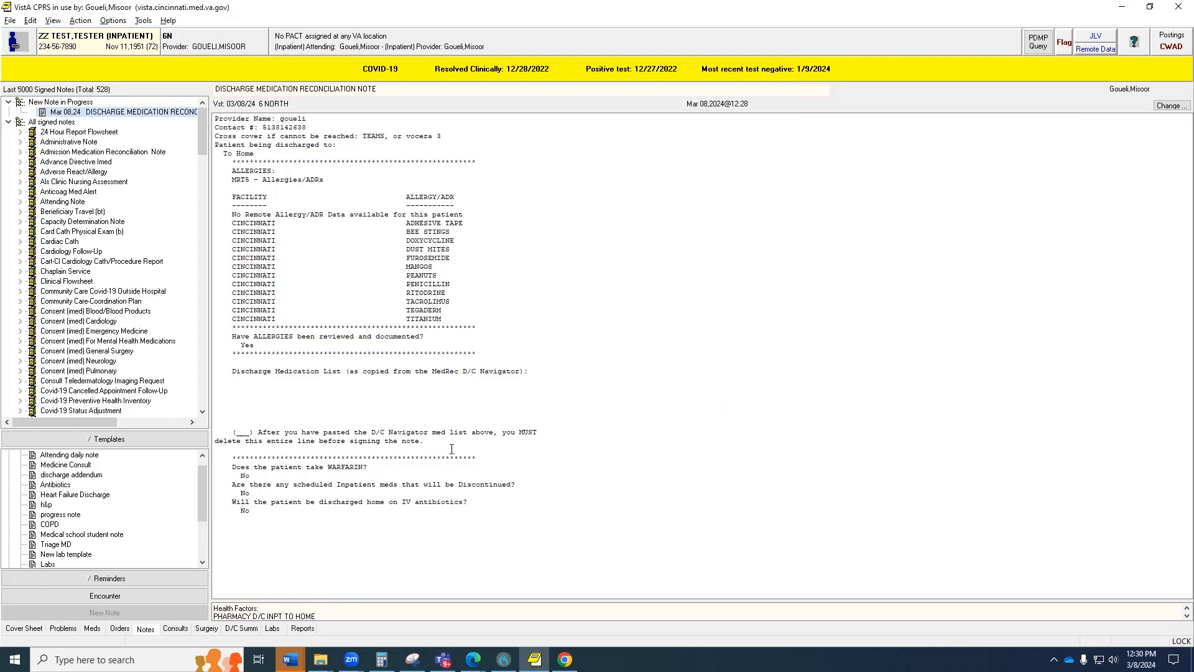
# Replace the '(_) After you have pasted…' placeholder line with the copied discharge medication list.
pyautogui.moveTo(452, 448); pyautogui.dragTo(232, 378)
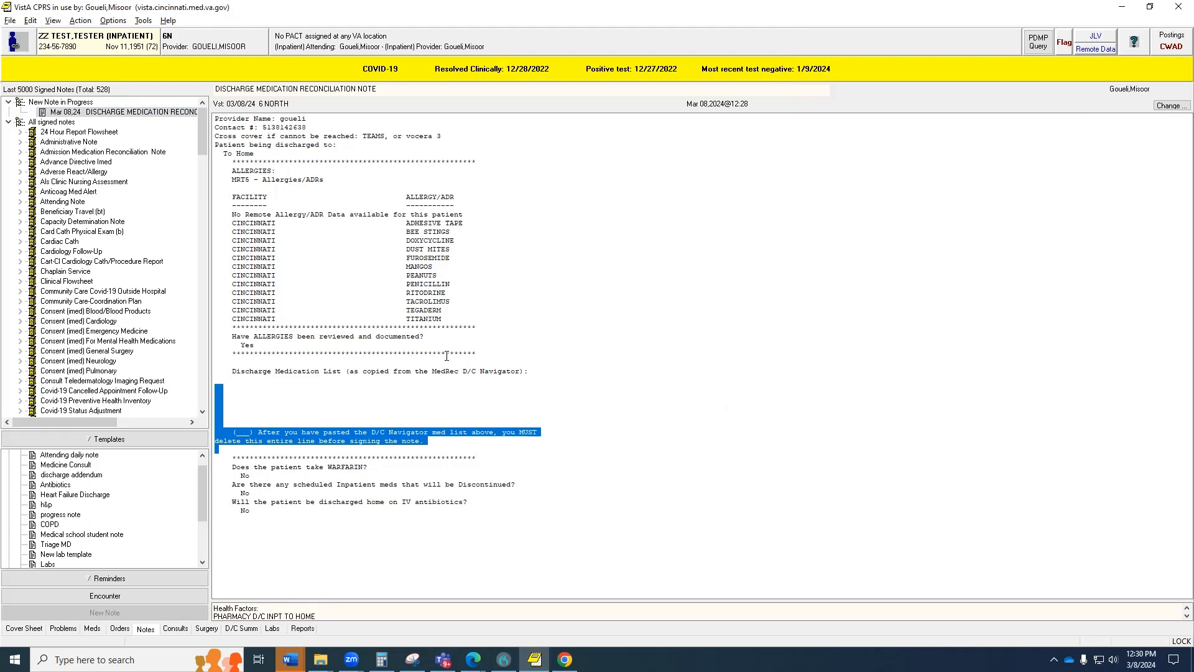
pyautogui.hotkey('ctrl', 'v')
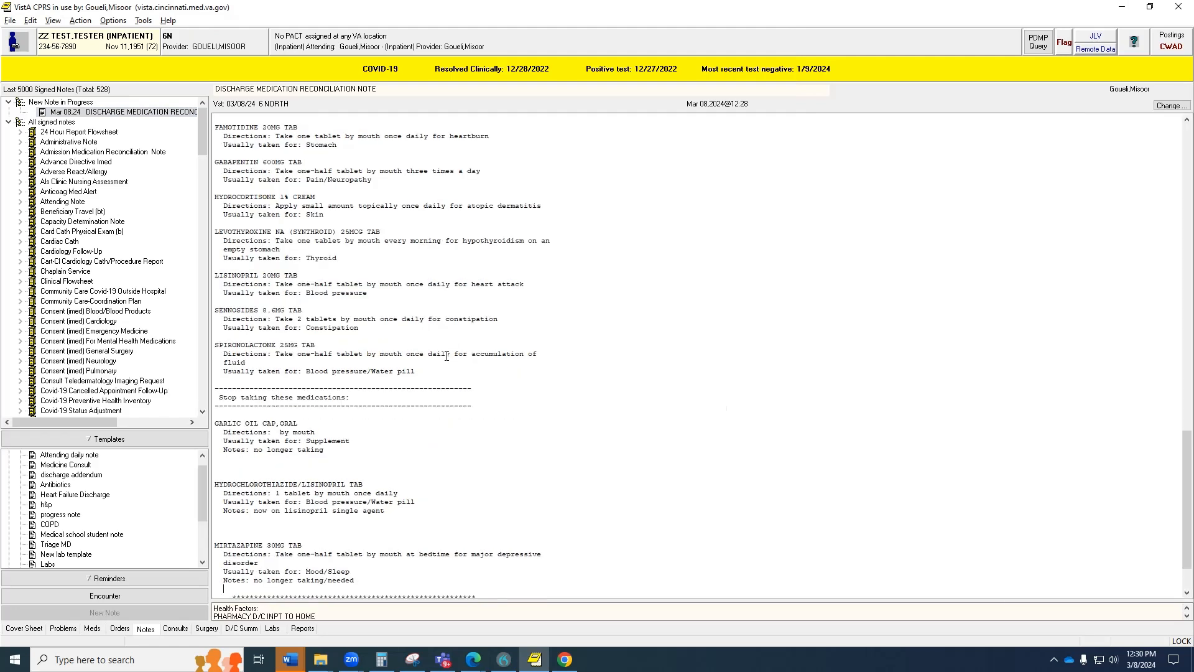
pyautogui.scroll(9, 447, 356)
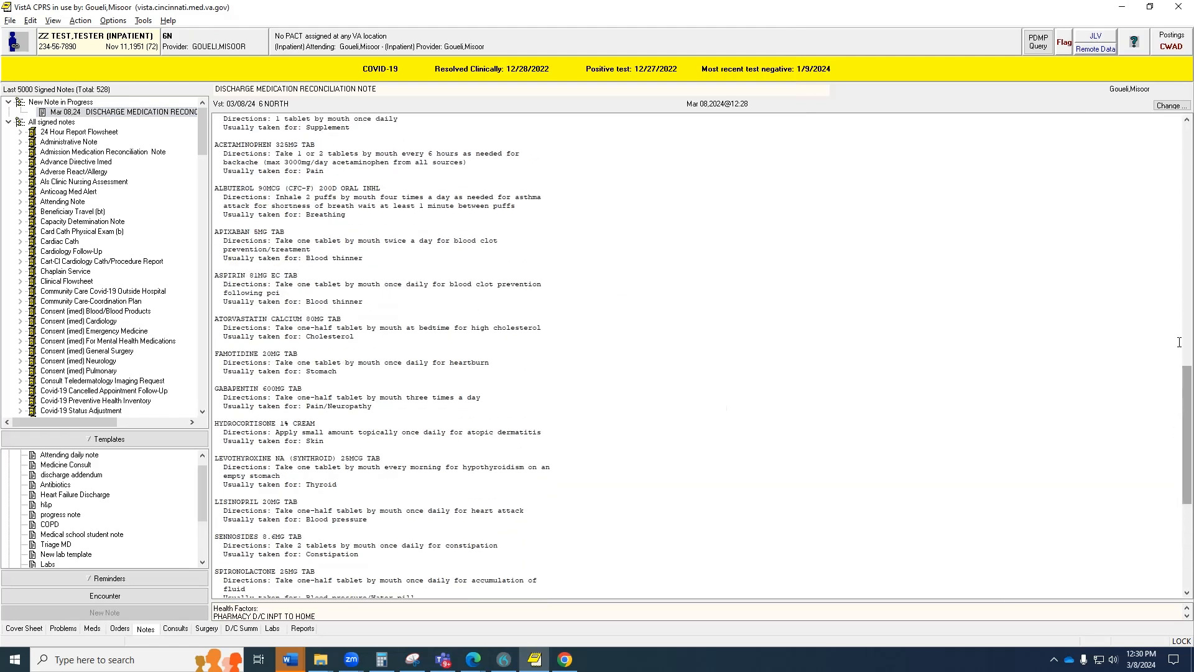
pyautogui.moveTo(1182, 381); pyautogui.dragTo(1177, 225)
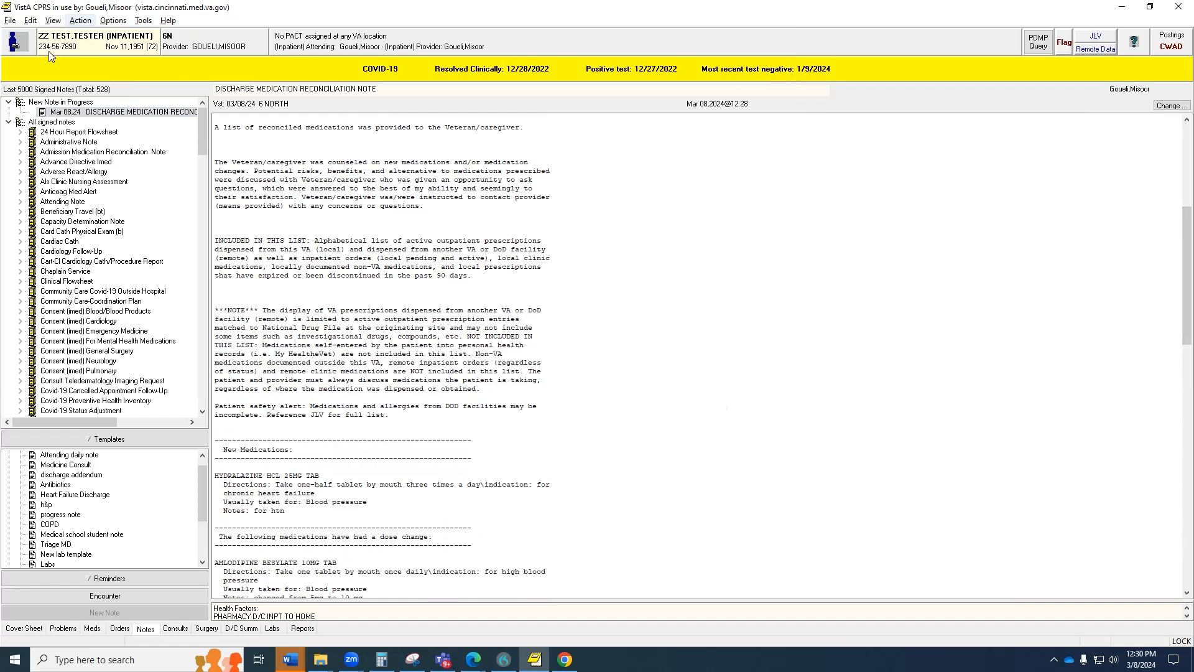
# Sign the note now with the electronic signature code and dismiss the Patient Lookup message.
pyautogui.rightClick(382, 215)
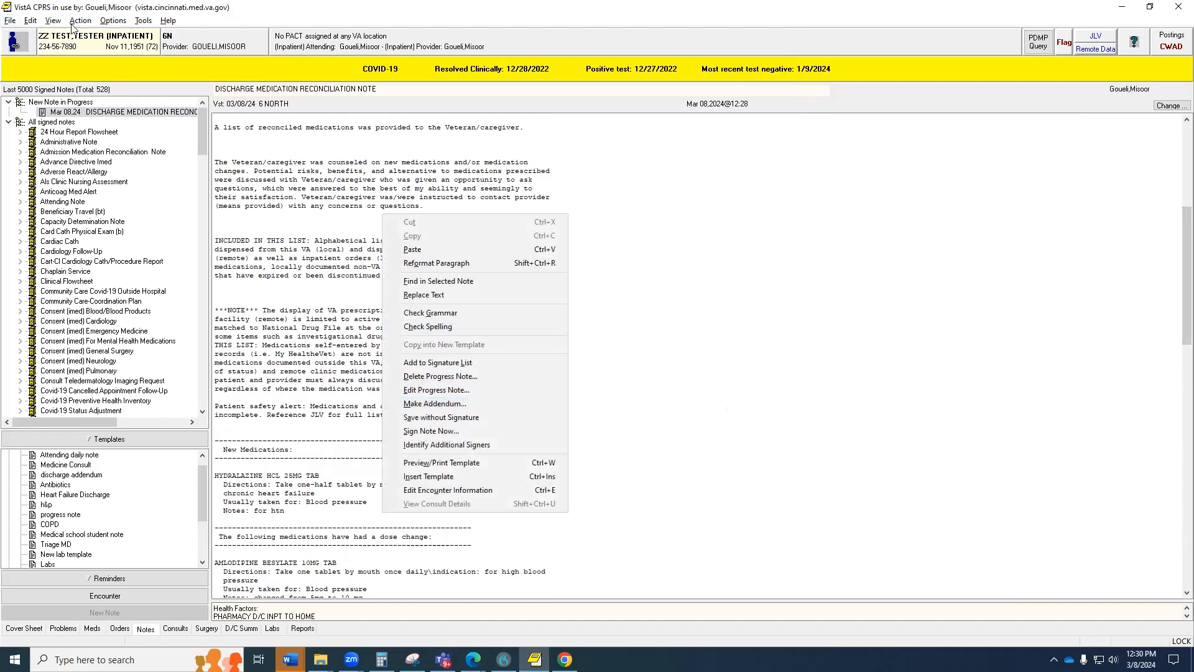
pyautogui.click(438, 390)
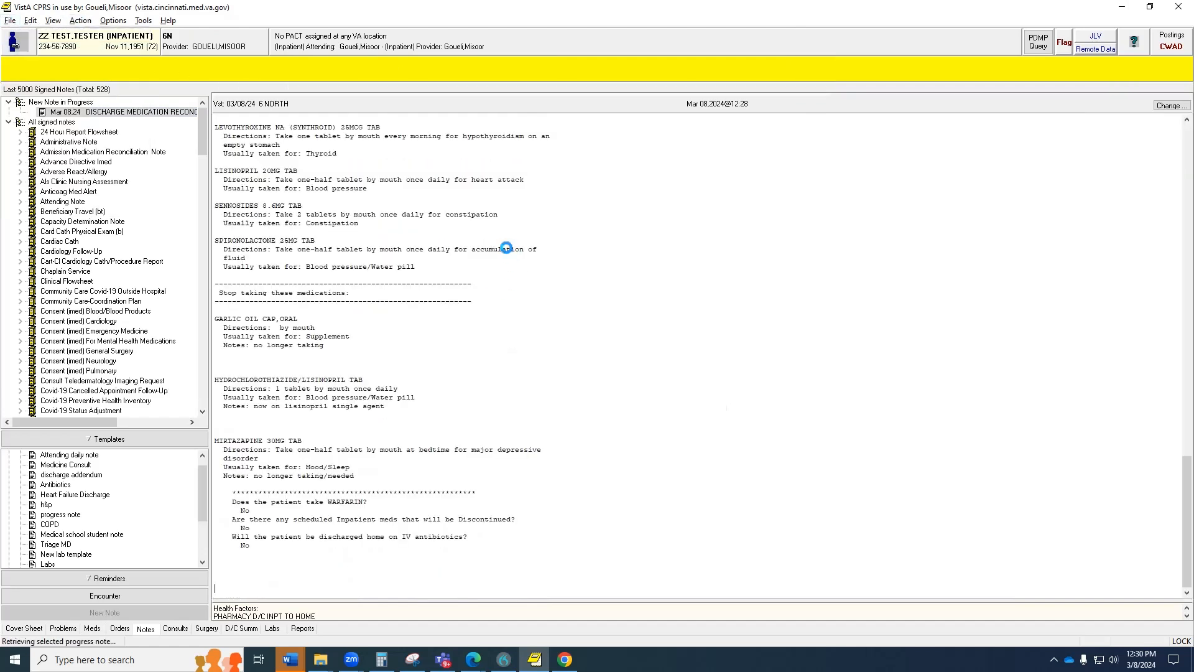
pyautogui.write('*******')
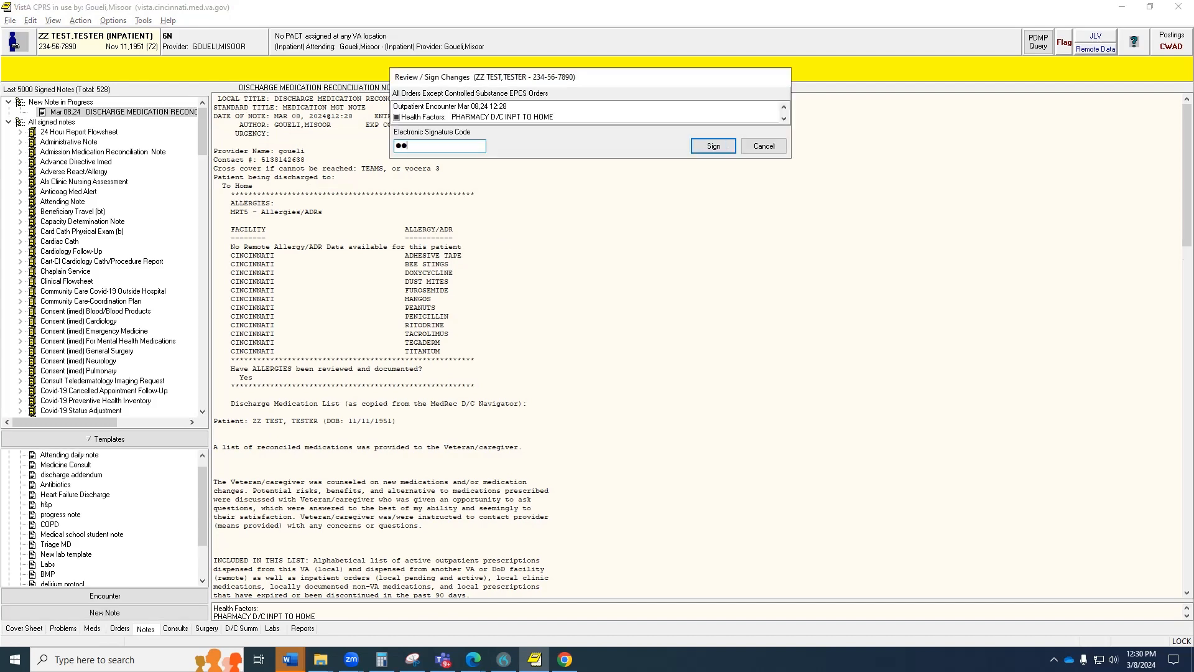
pyautogui.press('Return')
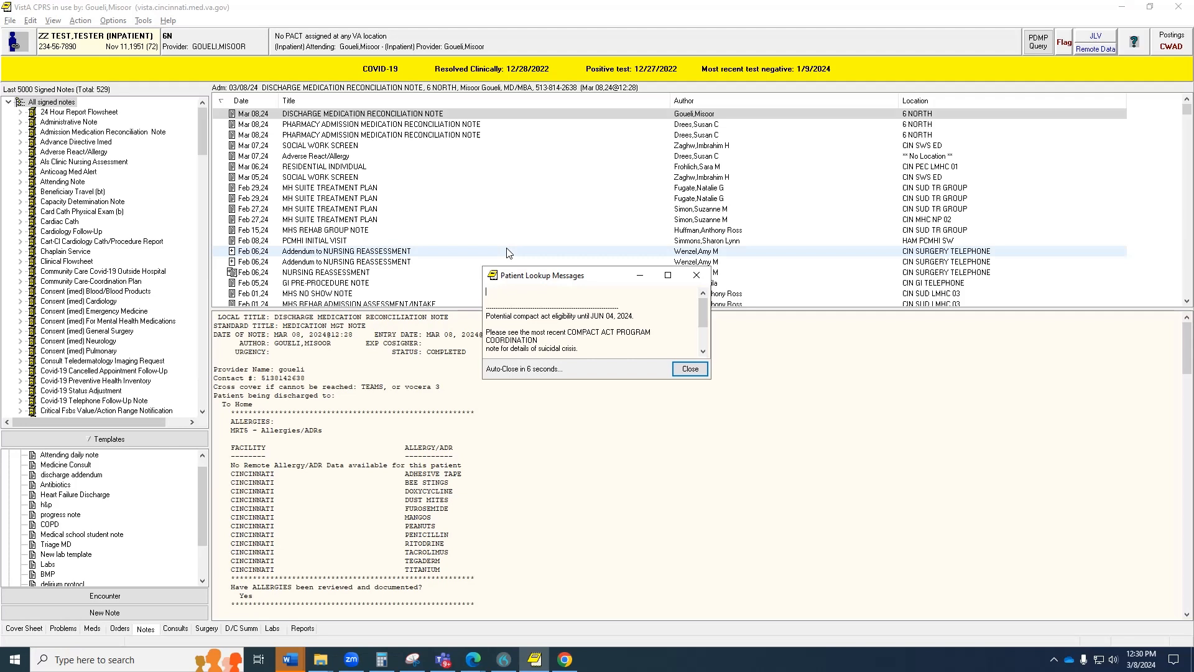
pyautogui.click(689, 369)
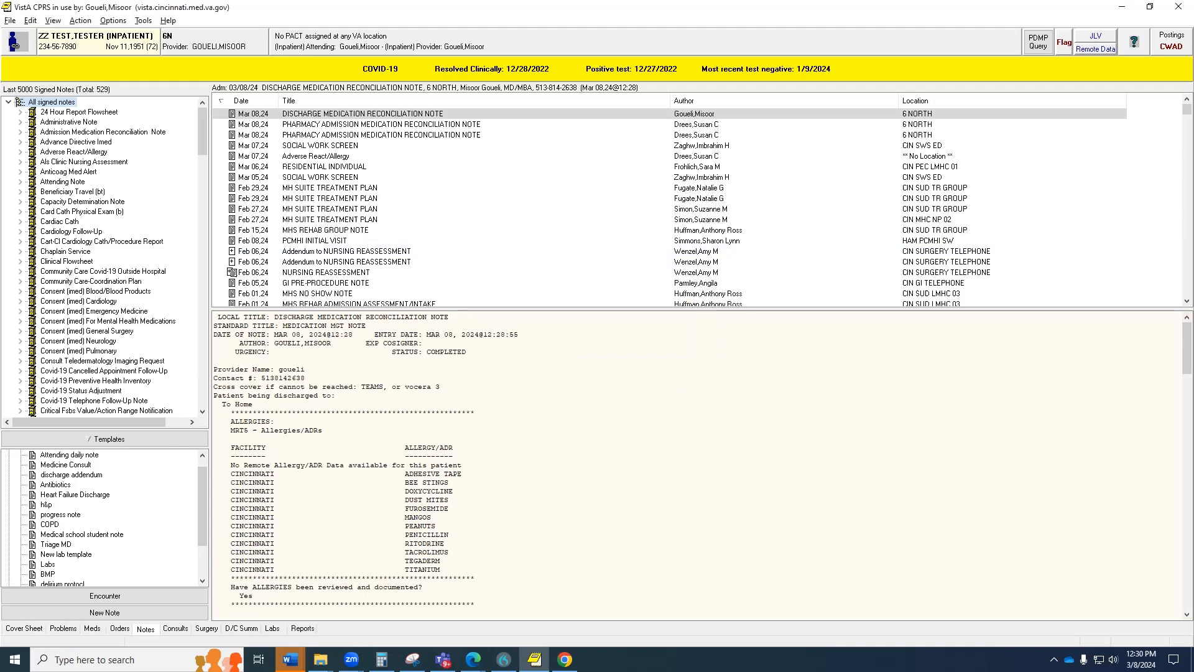